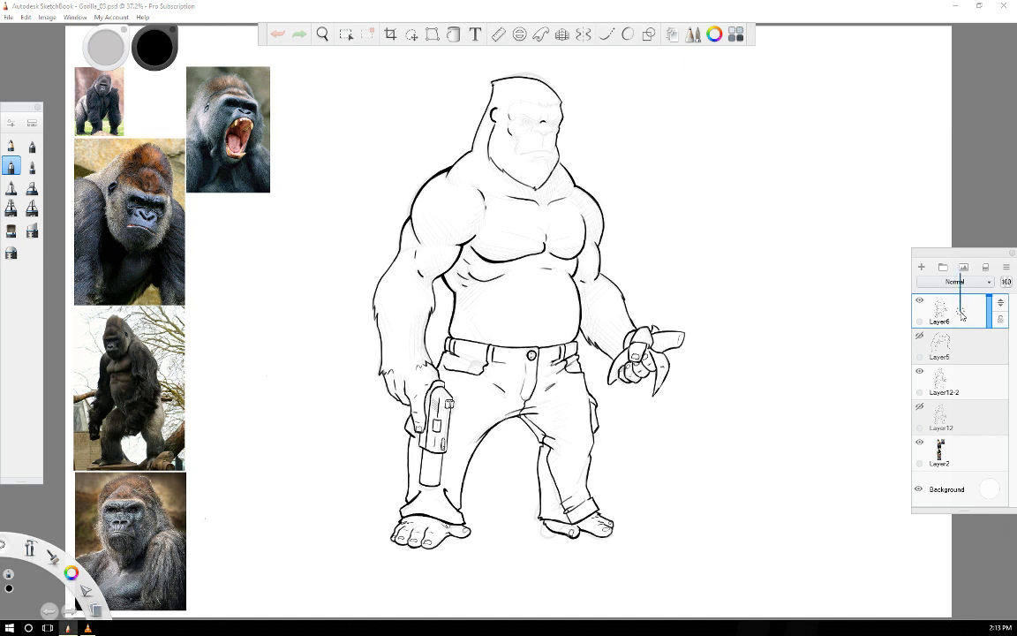
- Add a layer above Layer6 and sketch a small light-direction arrow with a looped tail up beside the gorilla's head
click(961, 312)
click(960, 280)
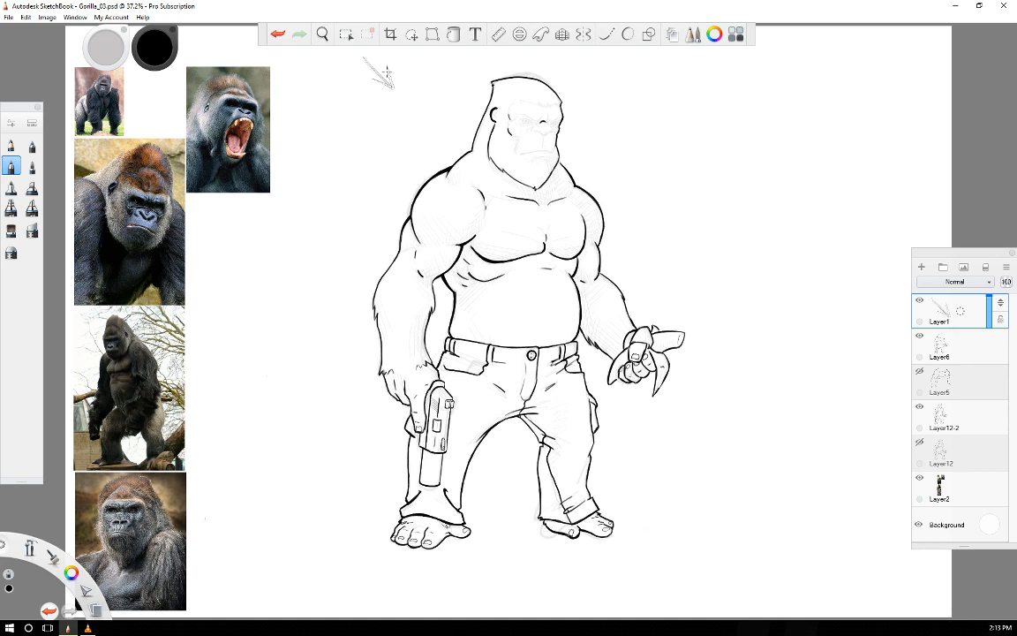
click(32, 144)
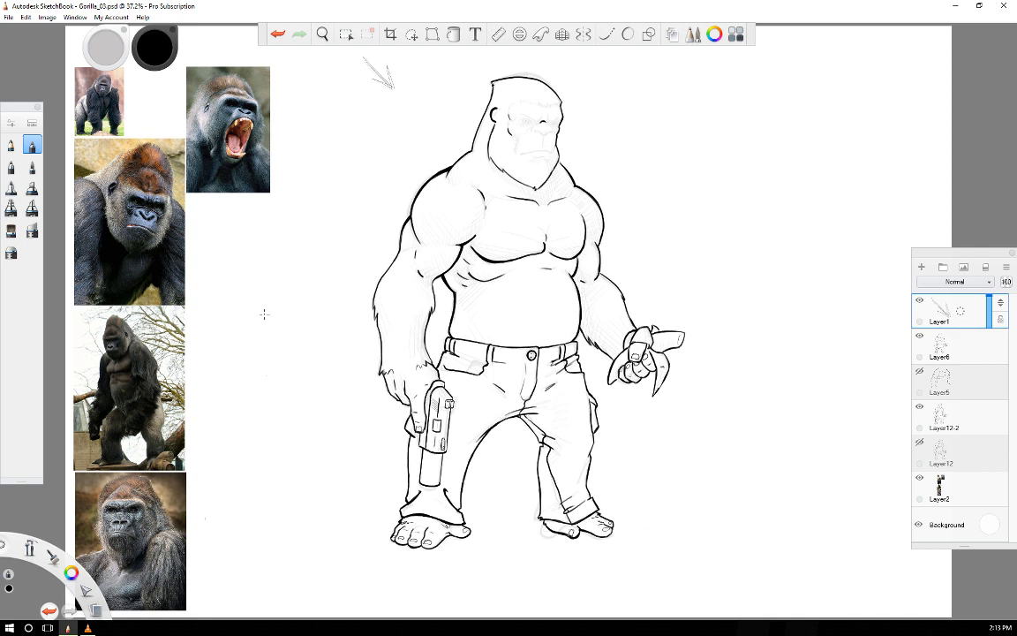
drag(106, 48, 108, 50)
drag(276, 273, 266, 316)
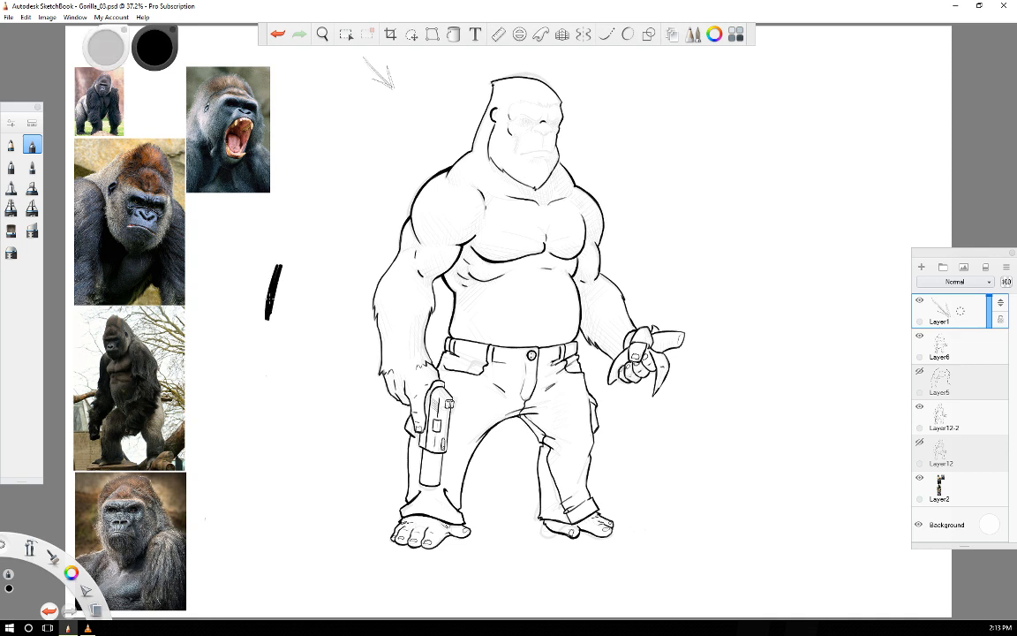
click(277, 33)
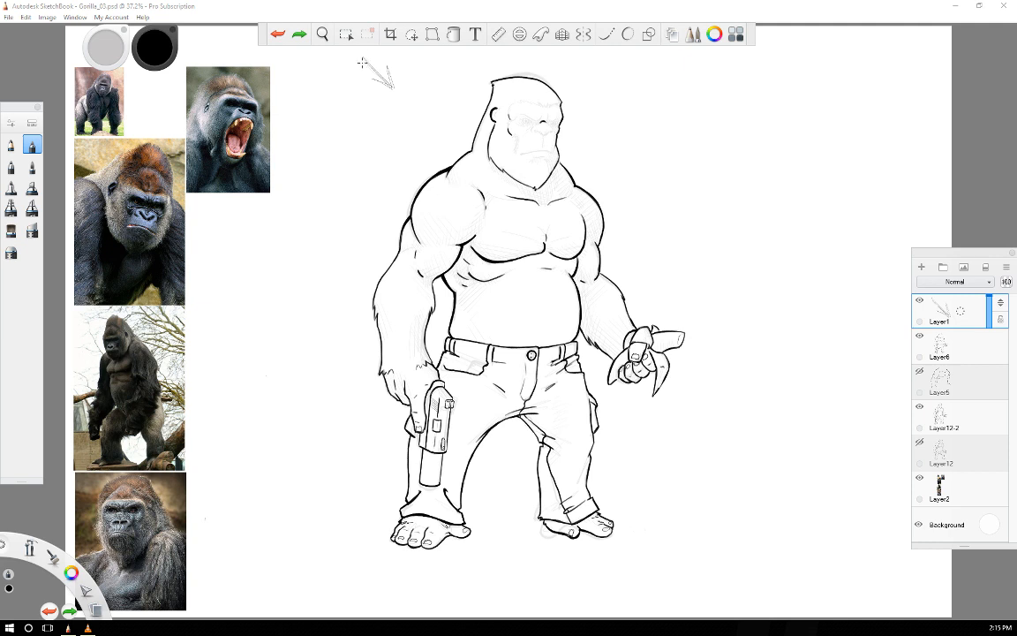
drag(364, 60, 359, 68)
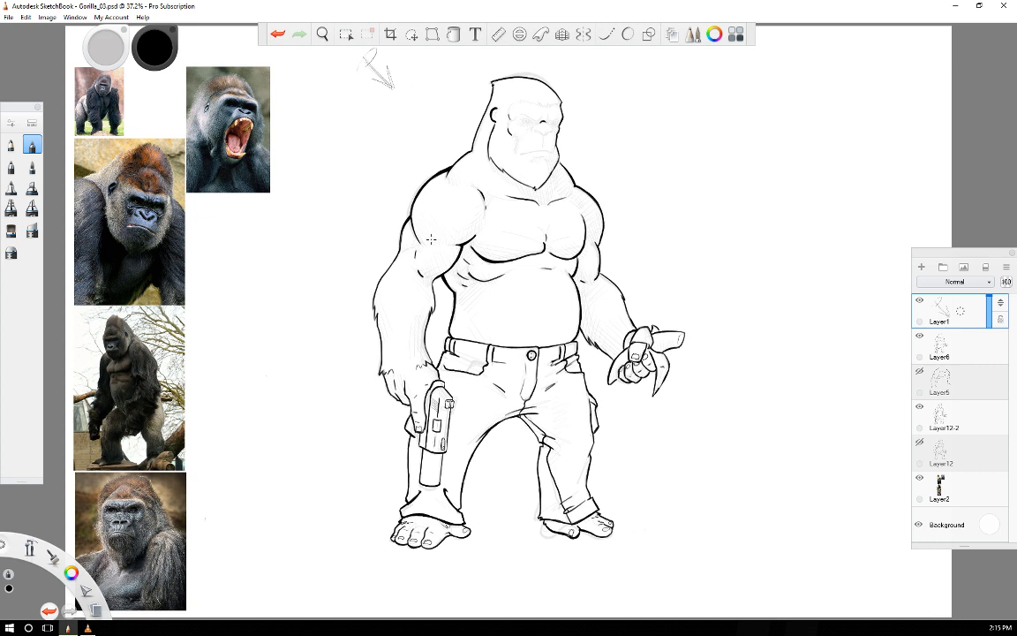
- Ink the outline of the gun arm's shoulder shadow and fill the neck shadow below the jaw with black
mouse_move(433, 240)
mouse_down()
mouse_move(433, 220)
mouse_move(459, 191)
mouse_move(483, 214)
mouse_up()
key(ctrl+z)
drag(474, 184, 485, 203)
mouse_move(488, 155)
mouse_down()
mouse_move(496, 125)
mouse_move(472, 179)
mouse_move(487, 163)
mouse_up()
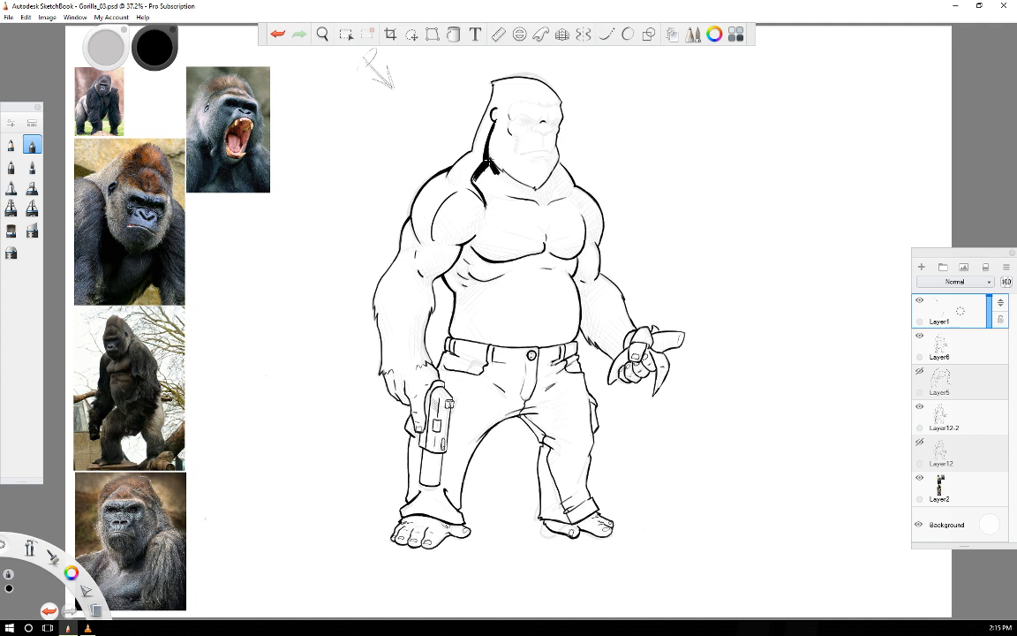
mouse_move(500, 169)
mouse_down()
mouse_move(517, 183)
mouse_move(483, 189)
mouse_move(484, 166)
mouse_move(493, 180)
mouse_move(475, 179)
mouse_up()
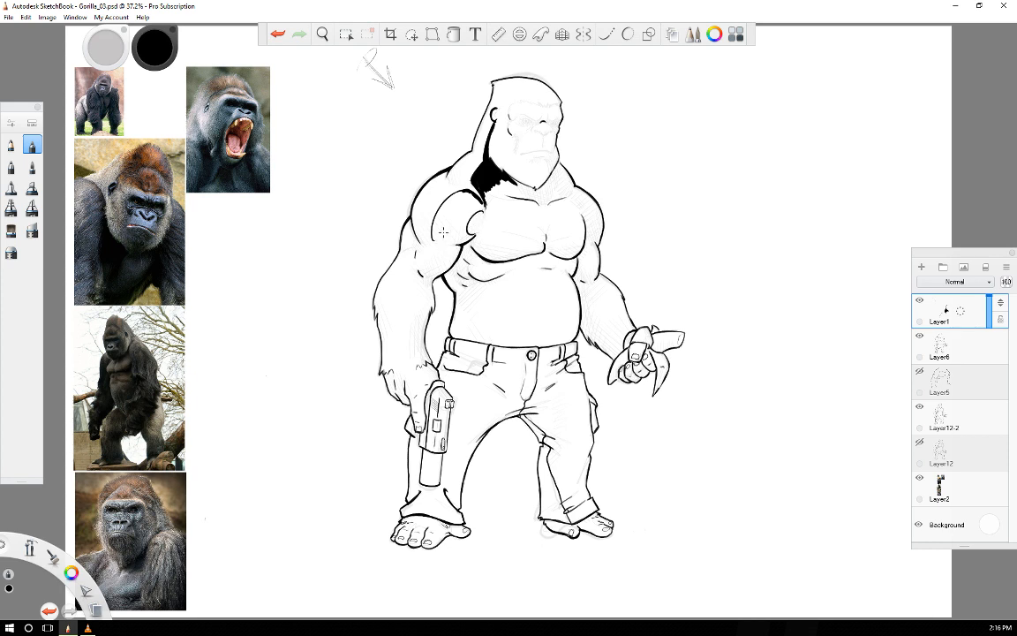
- Fill the outlined shadow on the gun arm's shoulder with solid black
drag(432, 238, 466, 242)
drag(474, 235, 458, 241)
mouse_move(483, 208)
mouse_down()
mouse_move(432, 237)
mouse_move(441, 237)
mouse_move(440, 212)
mouse_move(430, 214)
mouse_move(438, 231)
mouse_move(447, 205)
mouse_move(444, 214)
mouse_move(470, 204)
mouse_up()
drag(471, 195, 449, 208)
drag(448, 224, 464, 202)
mouse_move(457, 222)
mouse_down()
mouse_move(476, 206)
mouse_move(454, 232)
mouse_up()
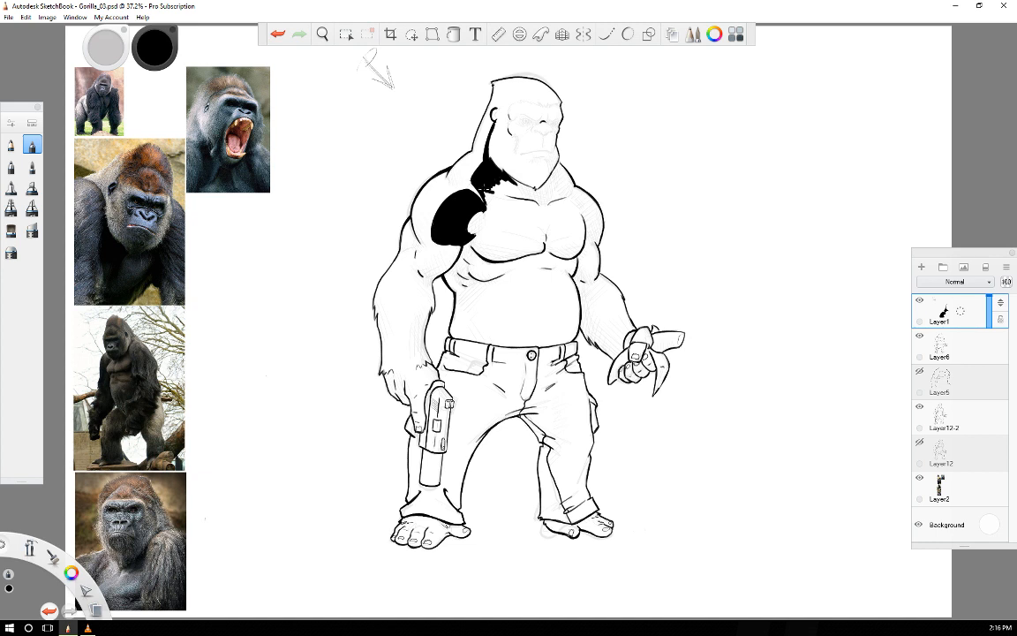
- Clean up the neck shadow's edge and fill the gun arm's upper-arm shadows down to the elbow in black
mouse_move(491, 191)
mouse_down()
mouse_move(522, 197)
mouse_move(503, 176)
mouse_move(521, 192)
mouse_move(498, 186)
mouse_up()
mouse_move(430, 243)
mouse_down()
mouse_move(454, 245)
mouse_move(421, 264)
mouse_move(416, 254)
mouse_move(419, 270)
mouse_move(416, 255)
mouse_move(427, 256)
mouse_move(424, 265)
mouse_move(460, 248)
mouse_move(427, 279)
mouse_up()
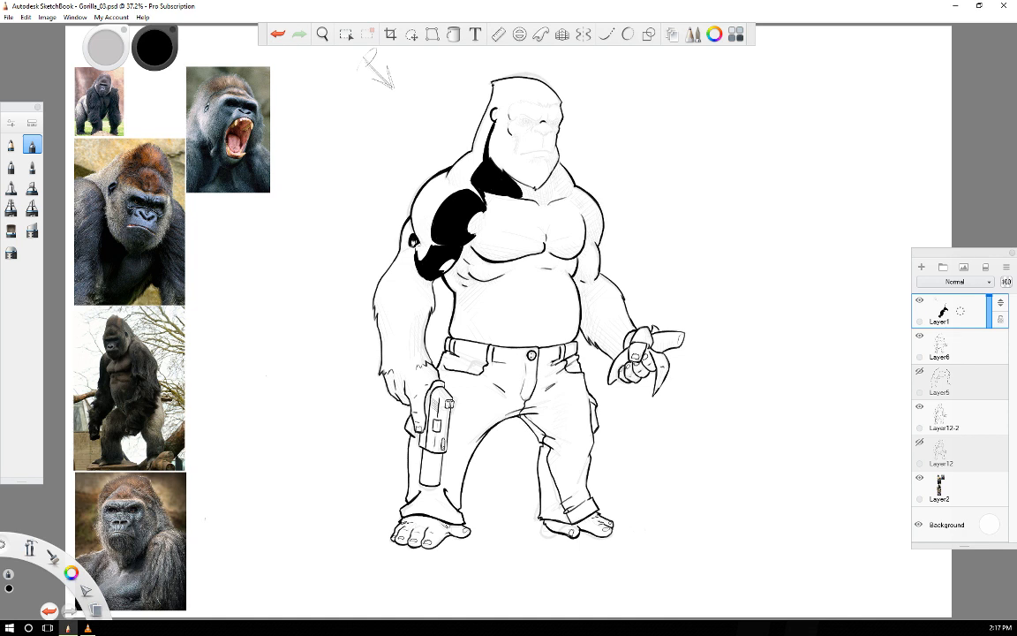
drag(414, 240, 411, 220)
- Ink a black shadow down the gun arm's forearm with ragged, fur-like edges
drag(397, 289, 391, 311)
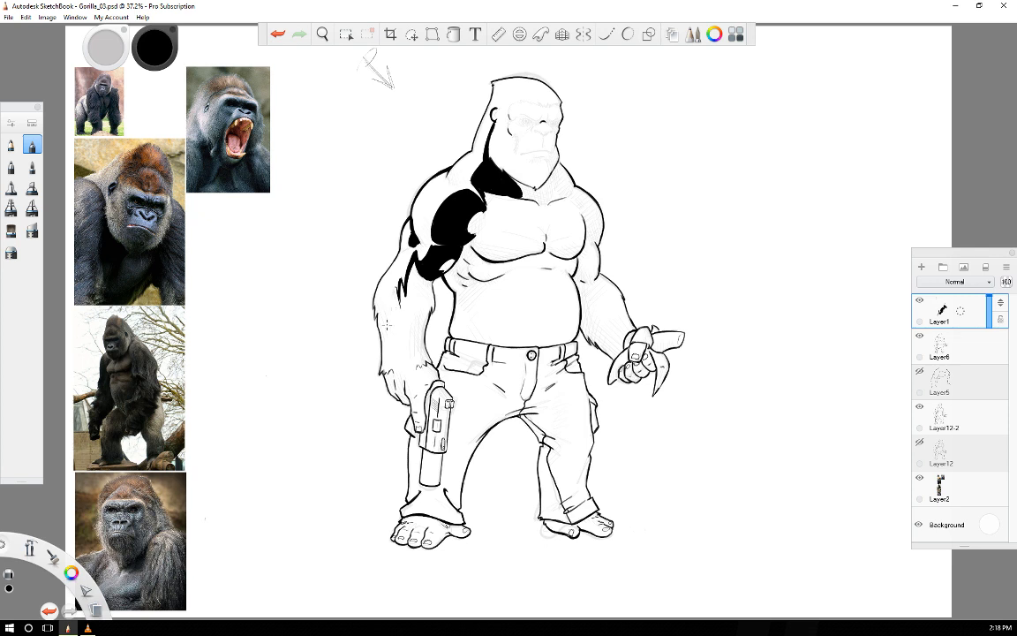
mouse_move(401, 284)
mouse_down()
mouse_move(394, 325)
mouse_move(396, 297)
mouse_move(409, 344)
mouse_up()
drag(397, 304, 413, 351)
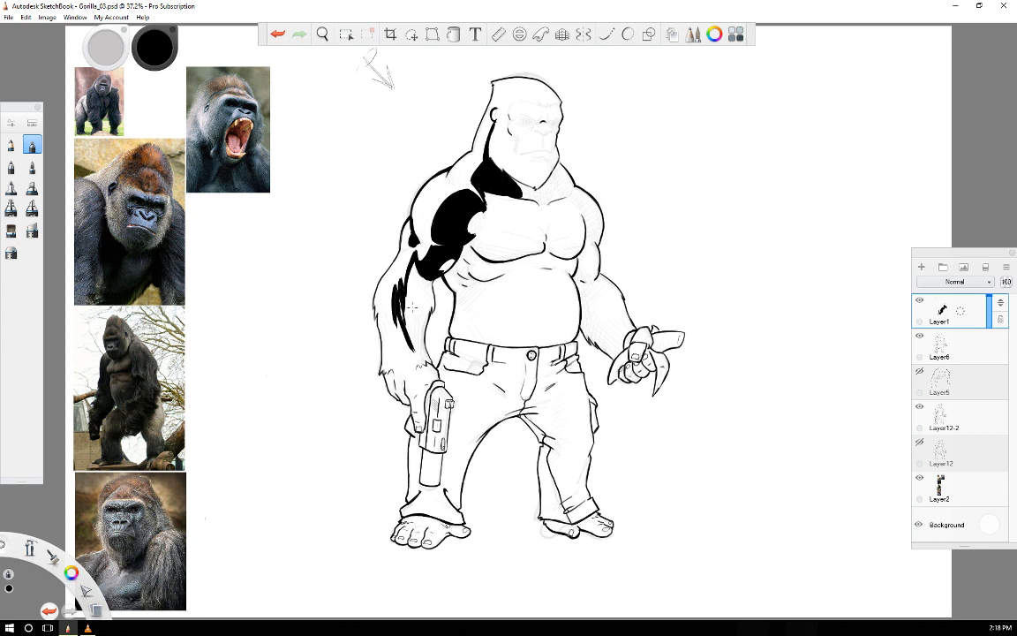
mouse_move(424, 312)
mouse_down()
mouse_move(418, 332)
mouse_move(431, 307)
mouse_move(423, 301)
mouse_up()
drag(425, 273, 417, 300)
drag(422, 267, 408, 317)
mouse_move(417, 290)
mouse_down()
mouse_move(409, 325)
mouse_move(415, 318)
mouse_up()
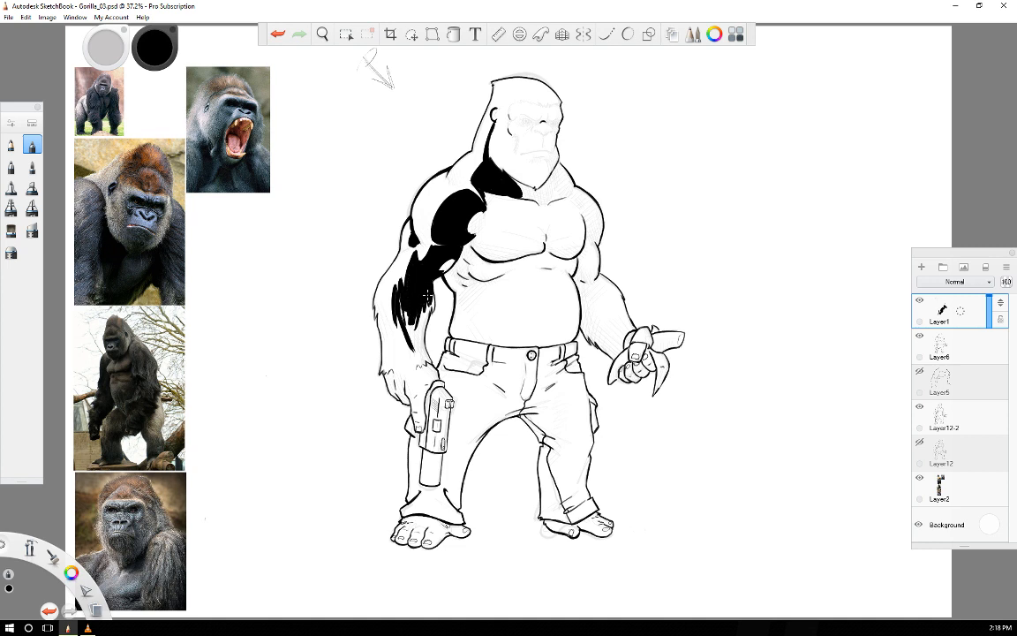
drag(401, 299, 421, 351)
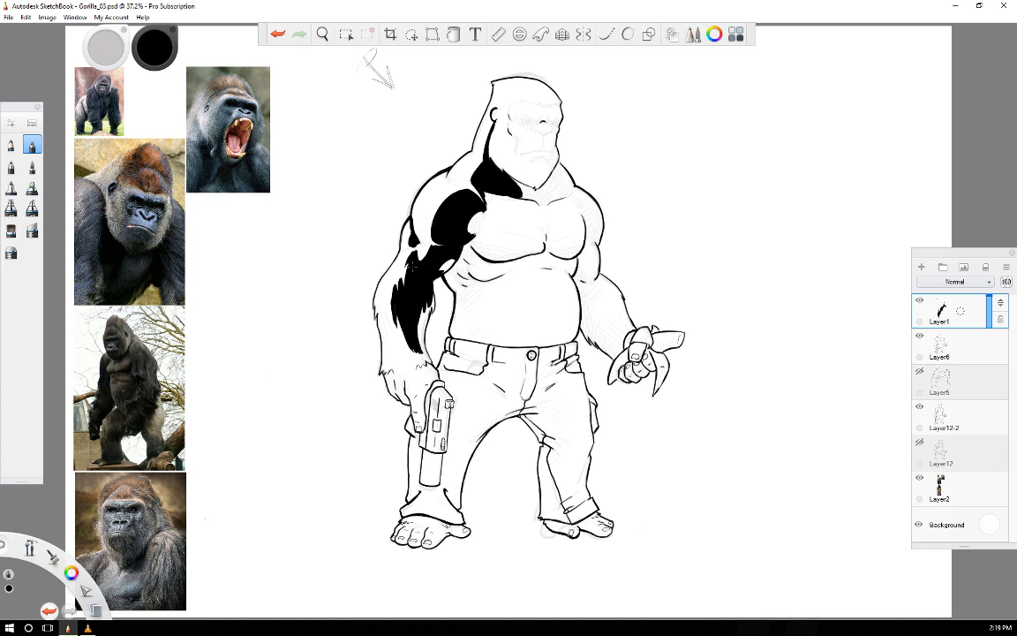
- Fill black shadows on the other side of the neck and on the inner shoulder of the banana arm
mouse_move(559, 168)
mouse_down()
mouse_move(566, 199)
mouse_move(568, 184)
mouse_move(557, 187)
mouse_move(568, 185)
mouse_move(565, 159)
mouse_move(565, 194)
mouse_move(548, 189)
mouse_move(545, 199)
mouse_move(558, 171)
mouse_up()
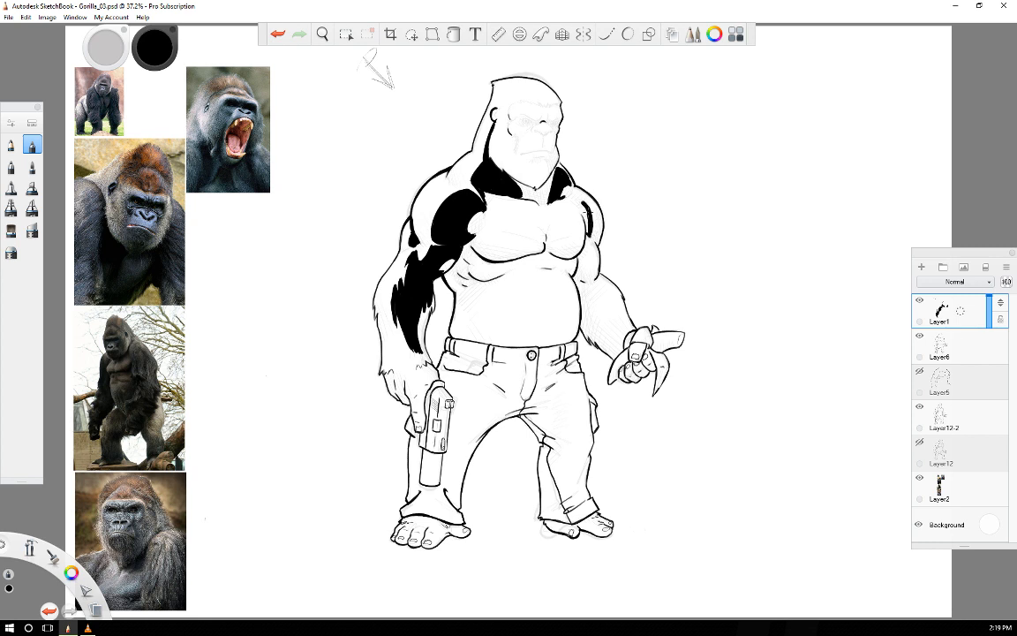
mouse_move(579, 200)
mouse_down()
mouse_move(590, 227)
mouse_move(587, 212)
mouse_up()
- Outline the shadow on the pectoral nearer the gun arm and fill it black, leaving a thin highlight along its lower edge
drag(491, 250, 495, 220)
drag(499, 218, 501, 204)
drag(499, 206, 526, 203)
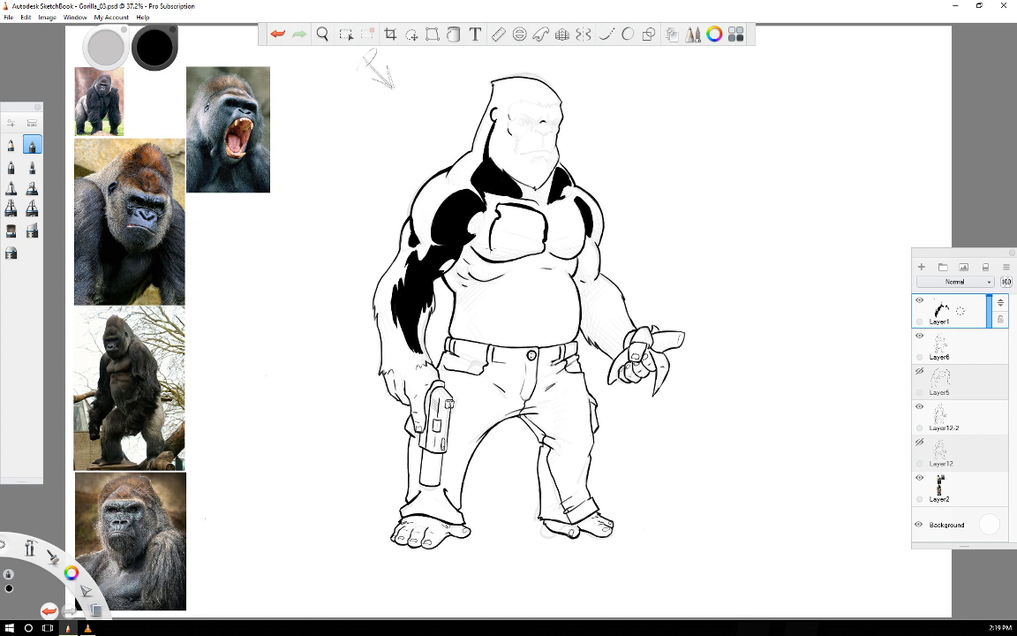
mouse_move(490, 246)
mouse_down()
mouse_move(490, 258)
mouse_move(509, 261)
mouse_move(492, 230)
mouse_move(504, 204)
mouse_move(504, 253)
mouse_up()
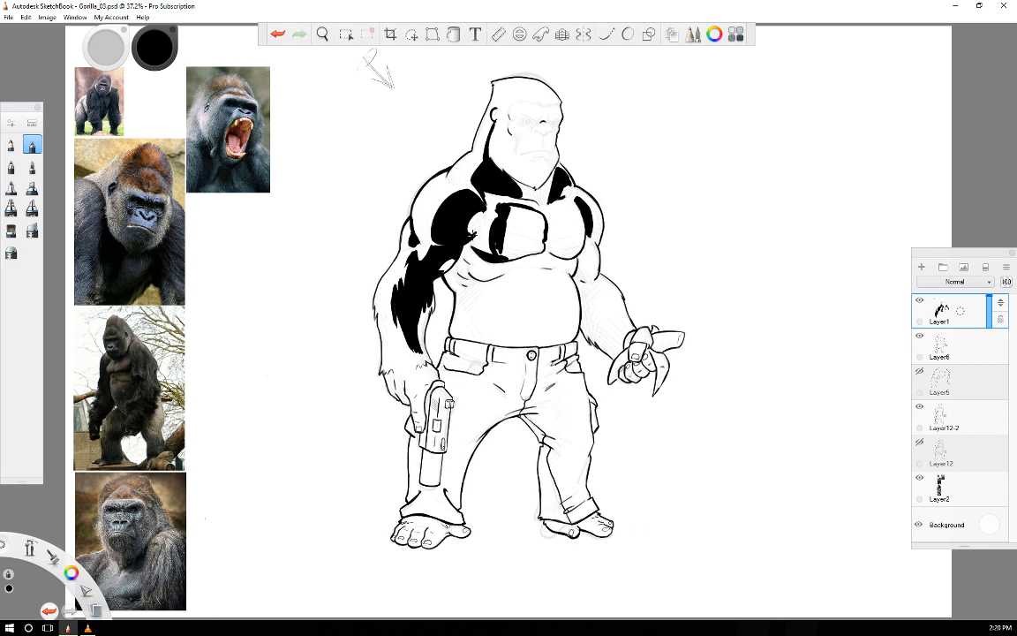
mouse_move(479, 223)
mouse_down()
mouse_move(508, 241)
mouse_move(491, 240)
mouse_move(515, 212)
mouse_move(509, 221)
mouse_move(528, 217)
mouse_move(541, 240)
mouse_move(523, 219)
mouse_up()
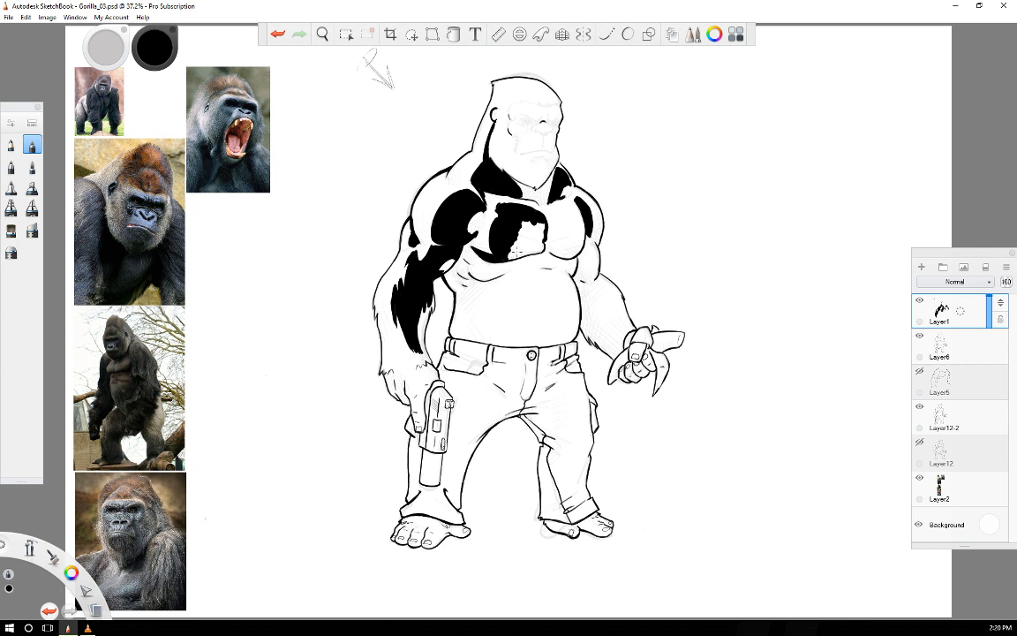
mouse_move(505, 261)
mouse_down()
mouse_move(544, 248)
mouse_move(503, 233)
mouse_move(517, 221)
mouse_move(542, 242)
mouse_up()
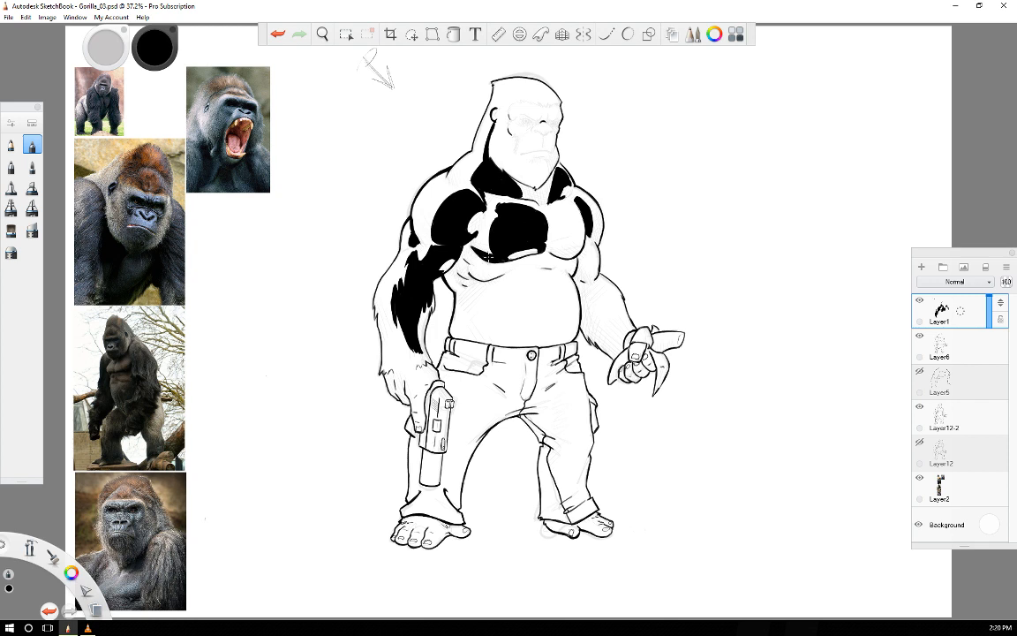
drag(483, 254, 494, 250)
- Fill black shadows on the other pectoral, under the beard and on the banana arm's upper arm
mouse_move(552, 213)
mouse_down()
mouse_move(565, 217)
mouse_move(571, 205)
mouse_move(582, 231)
mouse_move(551, 250)
mouse_move(553, 219)
mouse_move(551, 242)
mouse_move(554, 221)
mouse_move(570, 209)
mouse_move(571, 239)
mouse_up()
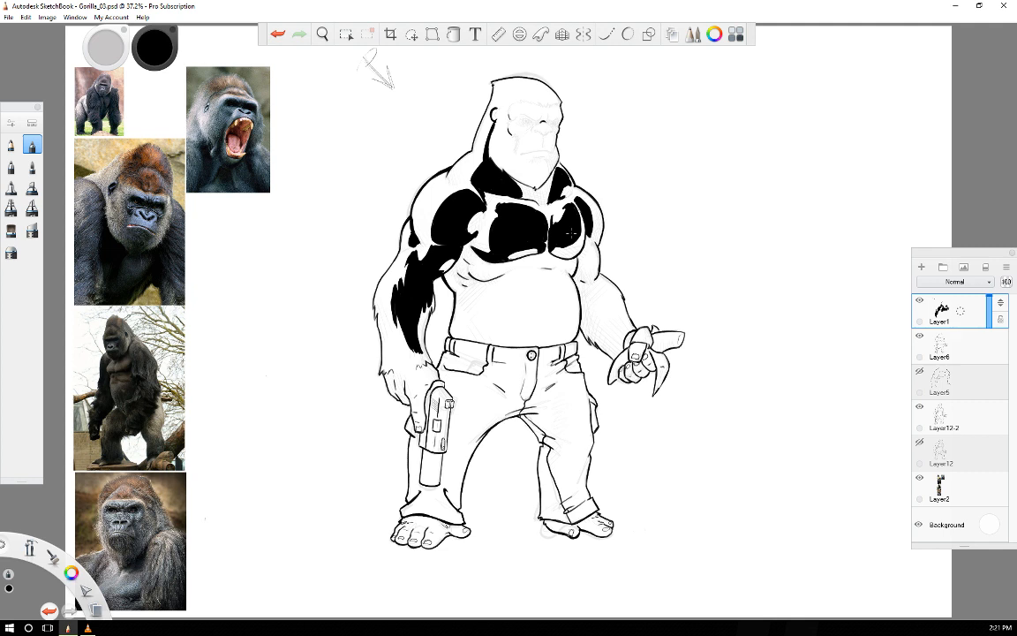
drag(530, 187, 507, 178)
drag(519, 184, 546, 202)
drag(584, 249, 586, 276)
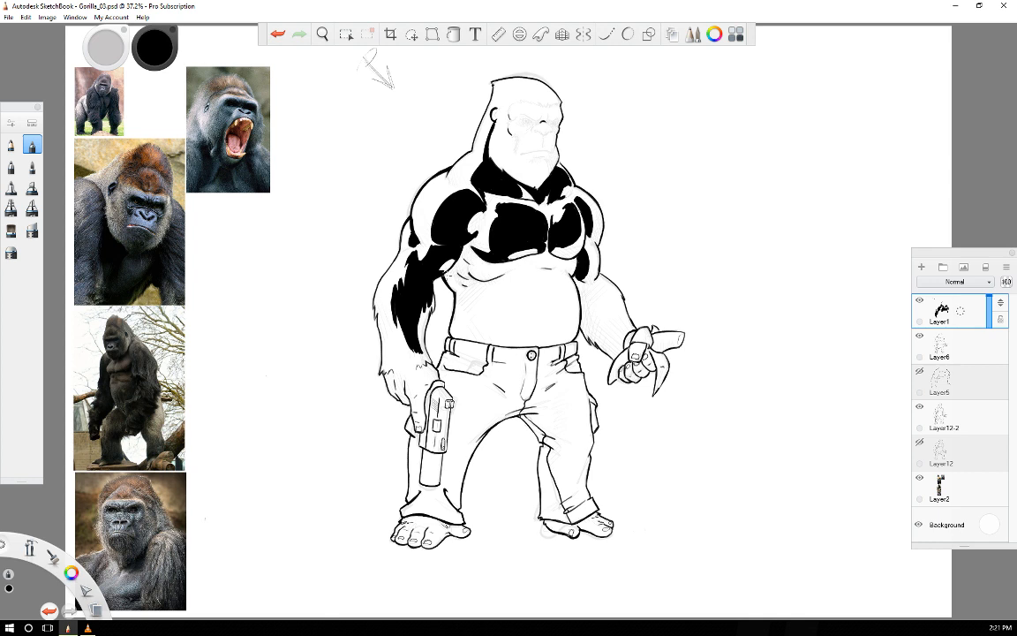
- Ink the armpit and flank shadow beside the gun arm, and undo the trial hatch lines beside the neck
drag(444, 271, 461, 293)
mouse_move(474, 297)
mouse_down()
mouse_move(466, 339)
mouse_move(470, 318)
mouse_up()
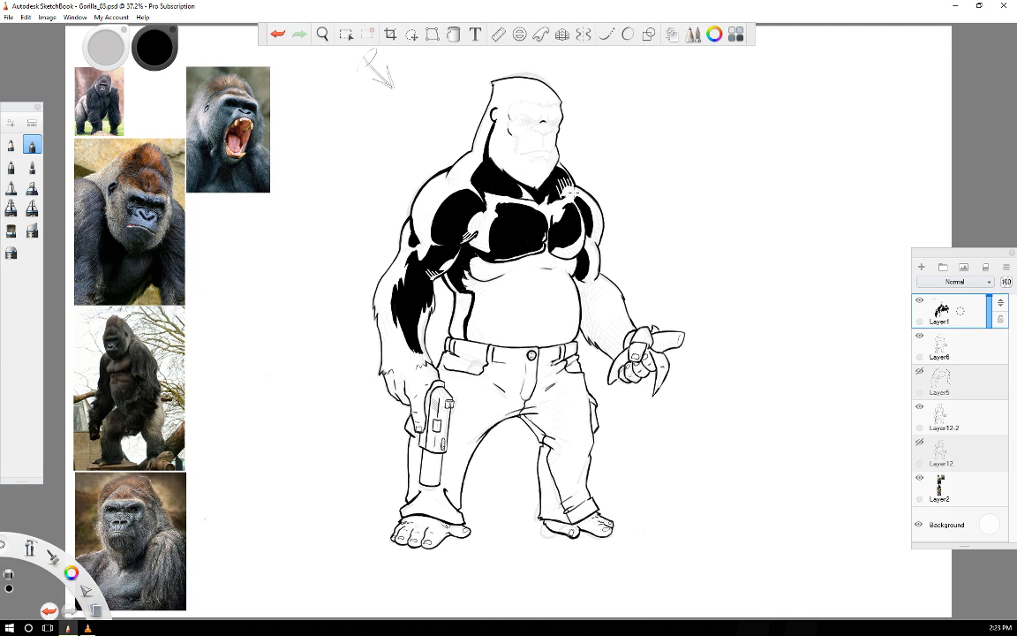
click(278, 35)
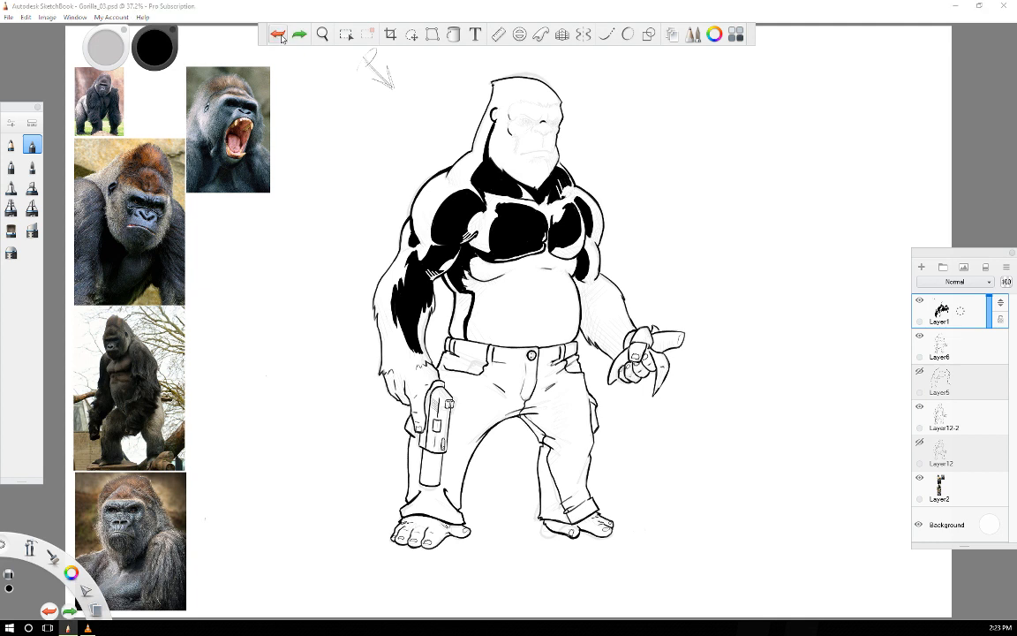
click(280, 36)
mouse_move(422, 236)
mouse_down()
mouse_move(418, 251)
mouse_move(468, 278)
mouse_up()
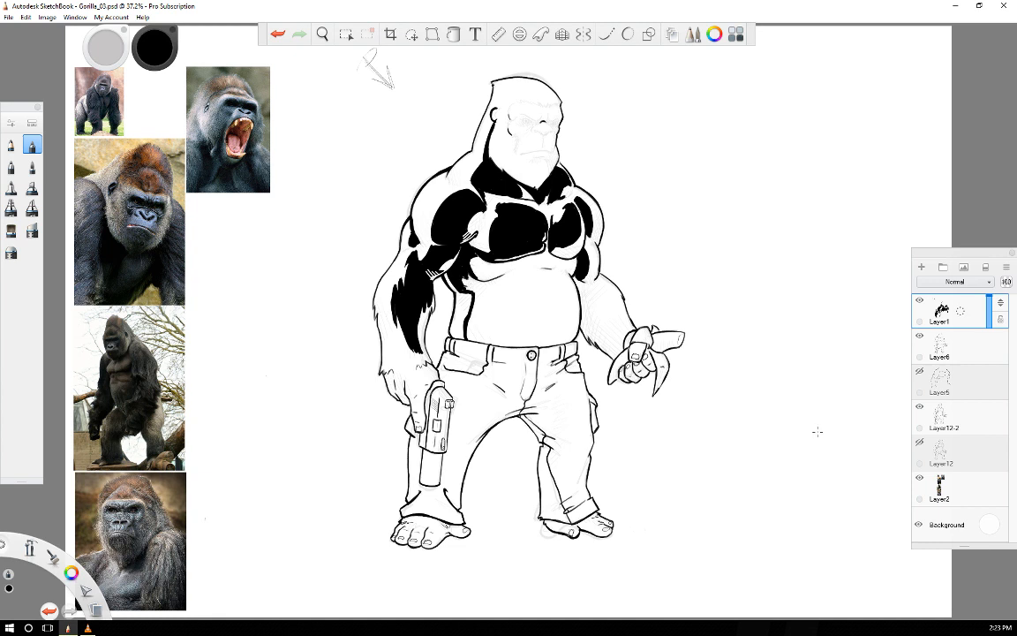
- Sketch a small study of overlapping circles beside the legs and add diagonal white hatching to the neck shadows
mouse_move(816, 425)
mouse_down()
mouse_move(818, 445)
mouse_move(821, 433)
mouse_up()
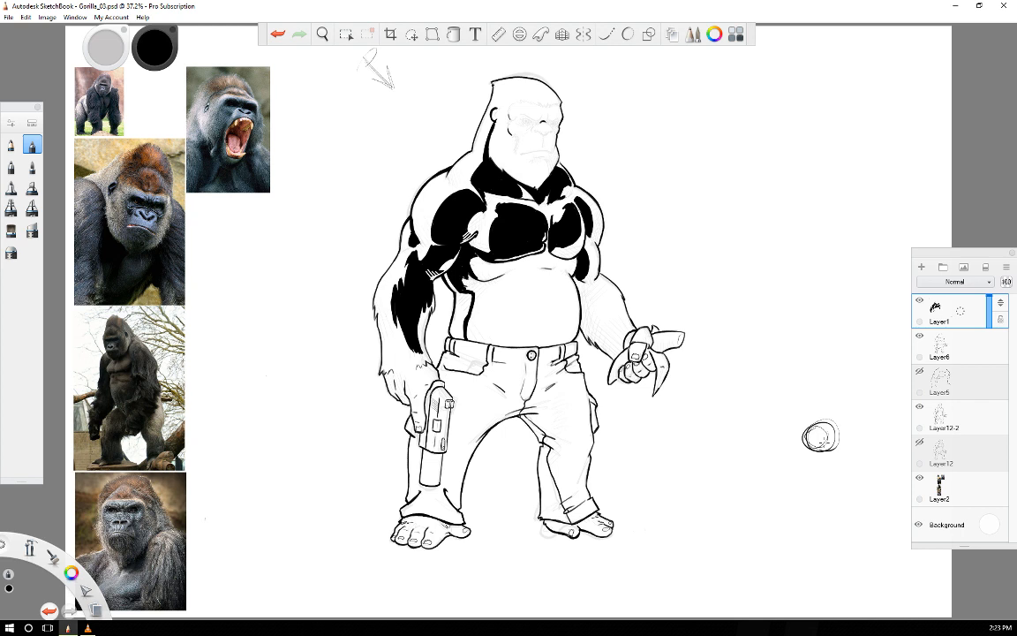
drag(526, 194, 514, 196)
drag(517, 187, 510, 194)
drag(563, 191, 566, 188)
drag(573, 181, 563, 201)
drag(571, 181, 557, 199)
drag(567, 177, 550, 201)
- Add diagonal white hatching to the lower inner corner of the larger pectoral shadow
drag(547, 239, 541, 251)
drag(547, 234, 533, 253)
drag(544, 230, 527, 253)
drag(536, 239, 523, 256)
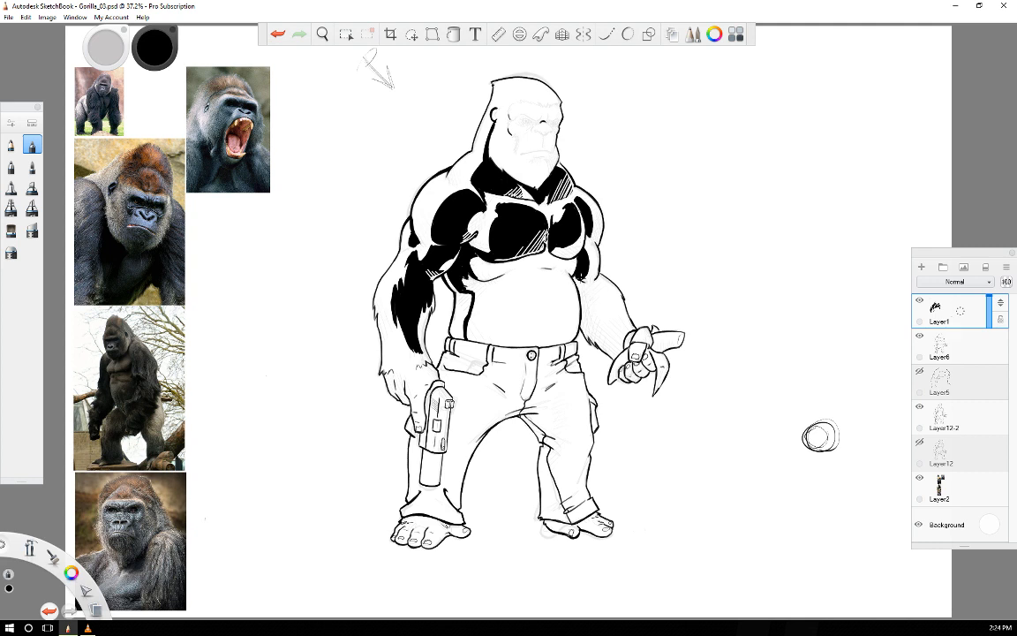
- Ink the banana arm's forearm shadow in black with furry edges and hatch lines near the wrist
mouse_move(579, 279)
mouse_down()
mouse_move(605, 317)
mouse_move(601, 306)
mouse_up()
mouse_move(601, 306)
mouse_down()
mouse_move(604, 317)
mouse_move(598, 297)
mouse_up()
mouse_move(588, 317)
mouse_down()
mouse_move(602, 343)
mouse_move(625, 348)
mouse_up()
drag(616, 337, 627, 348)
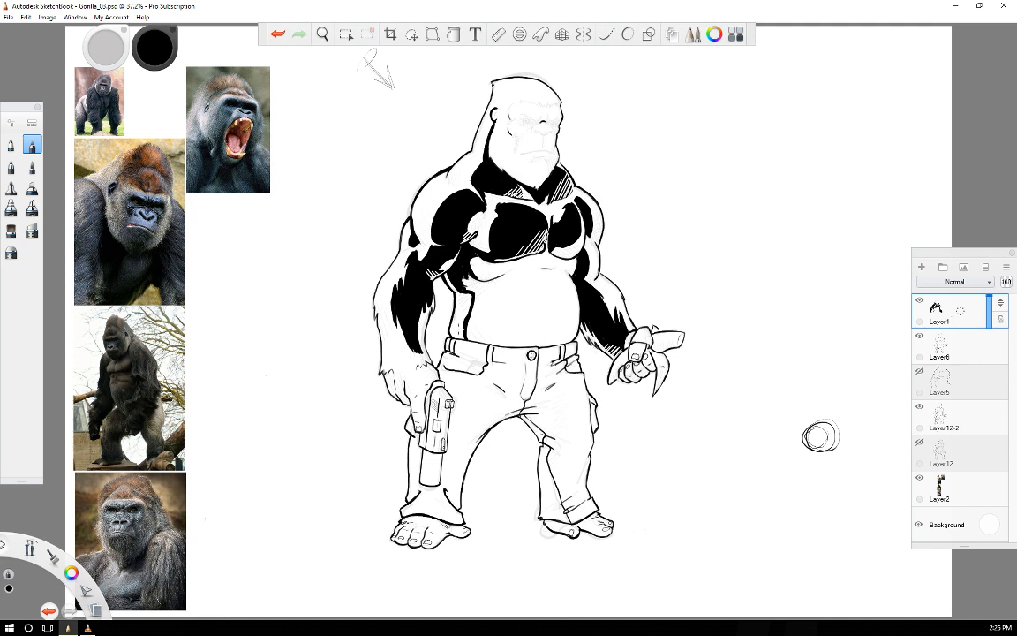
- Extend the black shadows along both sides of the torso down toward the waistband
drag(465, 320, 452, 334)
drag(472, 294, 469, 309)
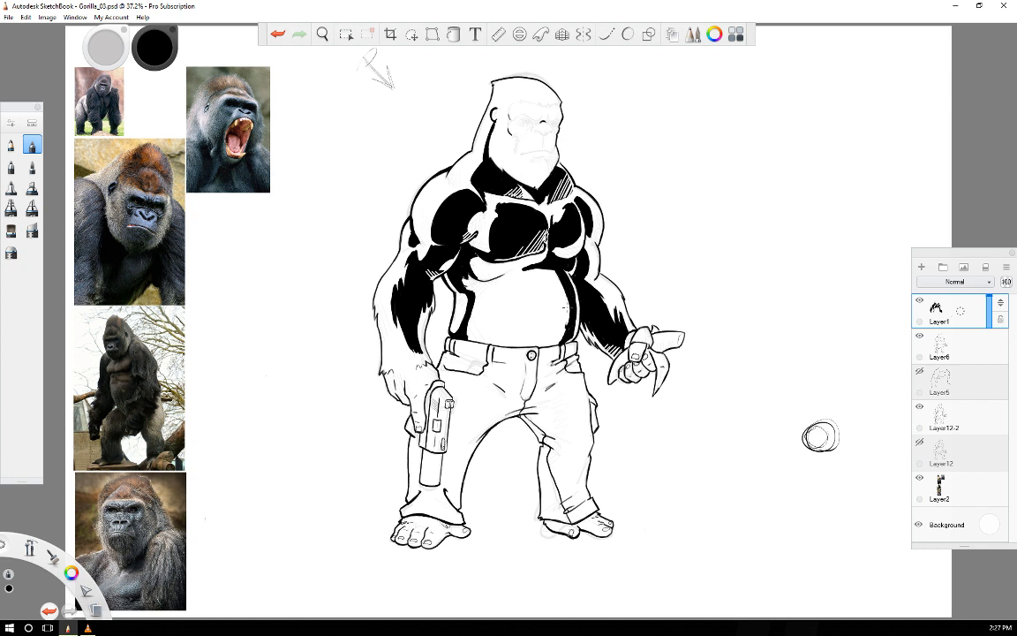
drag(571, 327, 563, 338)
- Fill the upper belly with black, leaving a curved white highlight below the chest
drag(485, 289, 532, 283)
drag(535, 319, 538, 316)
mouse_move(466, 277)
mouse_down()
mouse_move(490, 283)
mouse_move(475, 328)
mouse_move(484, 311)
mouse_up()
mouse_move(441, 281)
mouse_down()
mouse_move(474, 262)
mouse_move(491, 234)
mouse_up()
drag(537, 285, 554, 269)
drag(542, 288, 557, 276)
mouse_move(545, 296)
mouse_down()
mouse_move(561, 281)
mouse_move(565, 289)
mouse_move(544, 279)
mouse_up()
drag(508, 315, 539, 286)
drag(511, 314, 541, 285)
drag(525, 307, 568, 310)
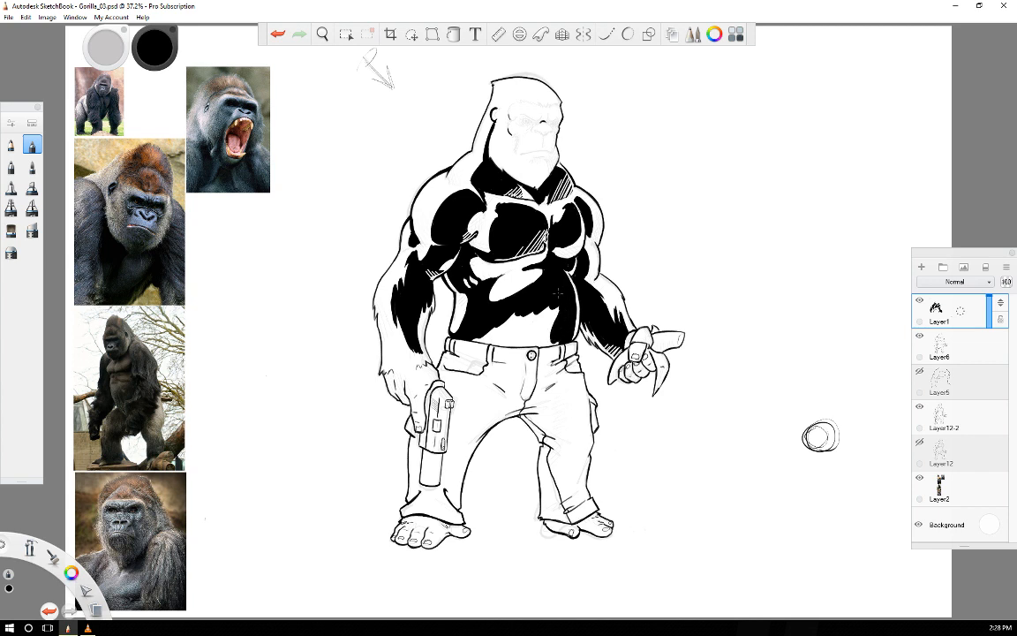
- Fill the remaining belly black down to the waistband and hatch its lower corner on the banana-arm side
mouse_move(495, 277)
mouse_down()
mouse_move(479, 304)
mouse_move(446, 301)
mouse_up()
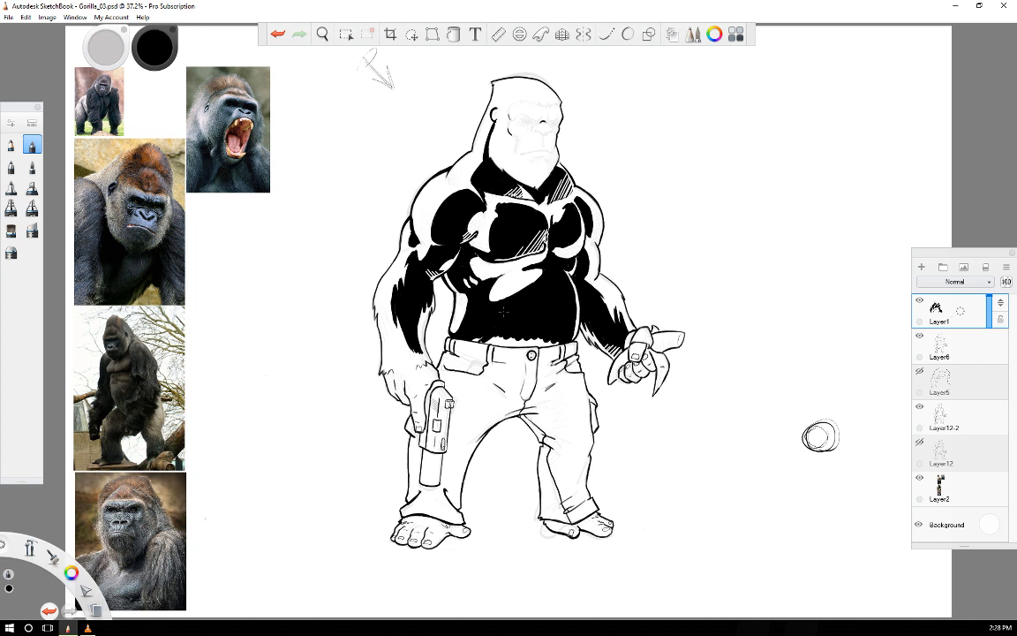
drag(475, 339, 545, 343)
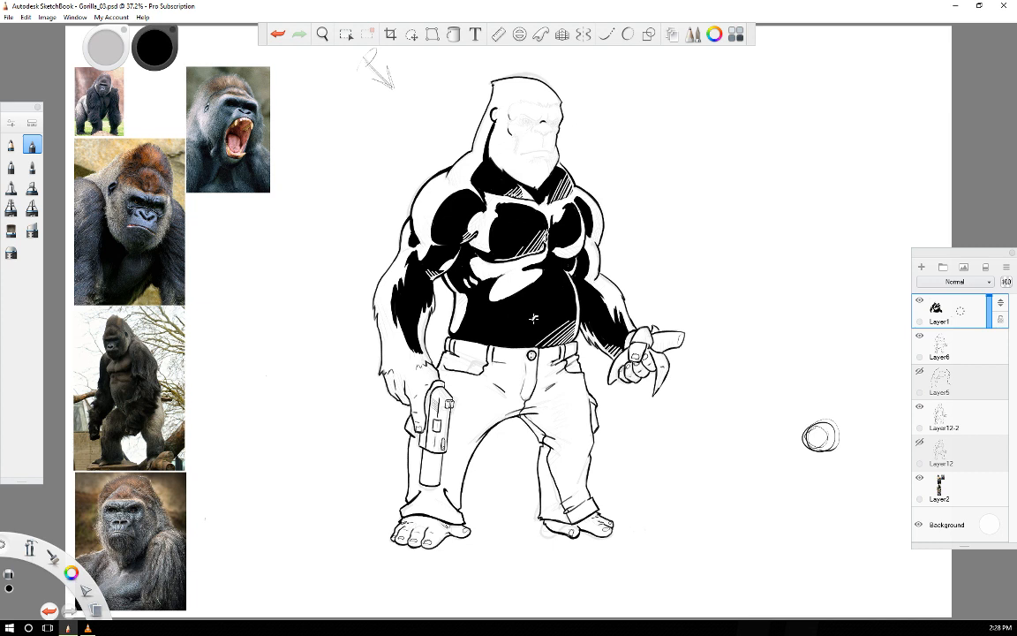
drag(539, 316, 545, 315)
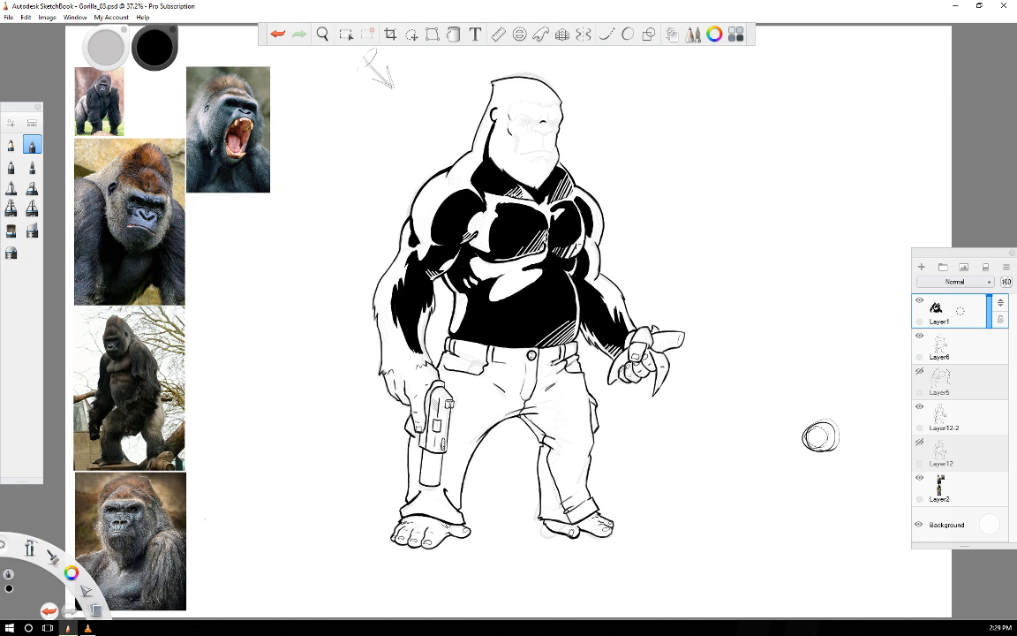
- Undo the latest strokes on the smaller pectoral and re-ink the black shadow across it and the adjoining shoulder
click(278, 38)
click(278, 38)
click(278, 38)
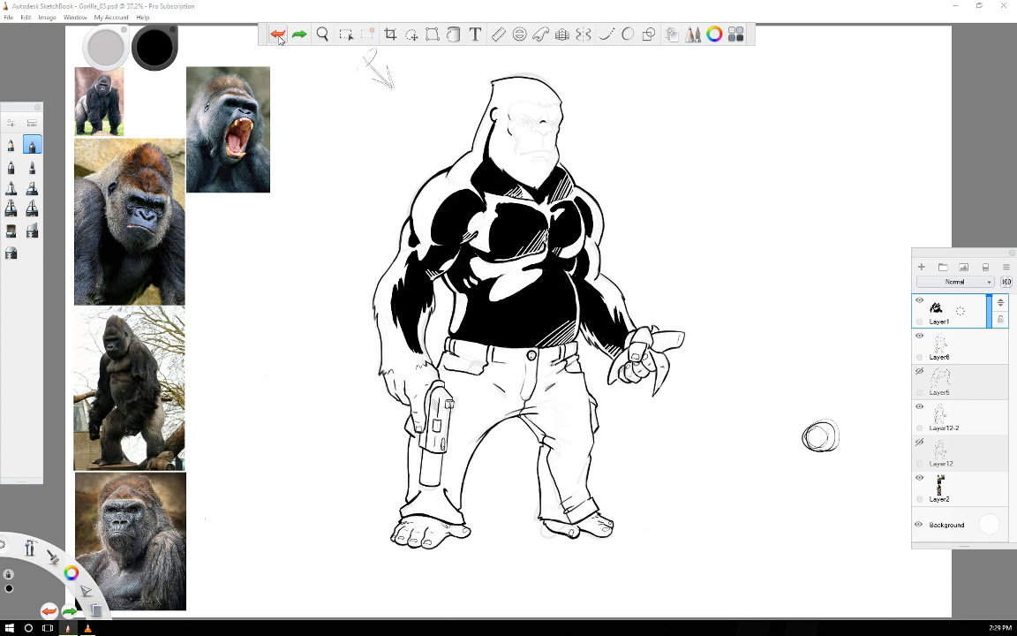
click(279, 38)
click(278, 38)
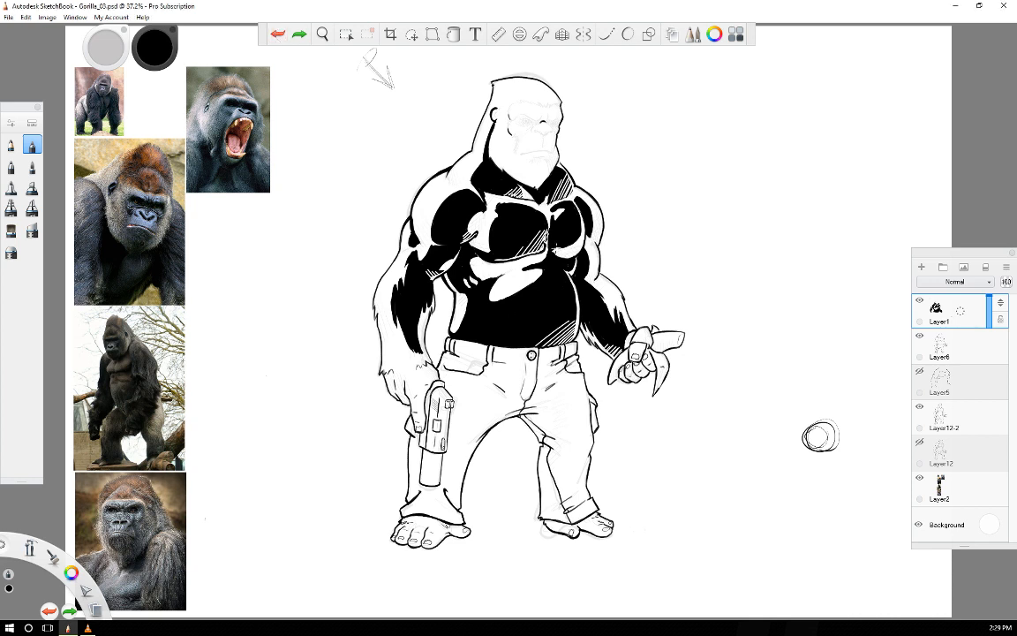
drag(570, 253, 586, 214)
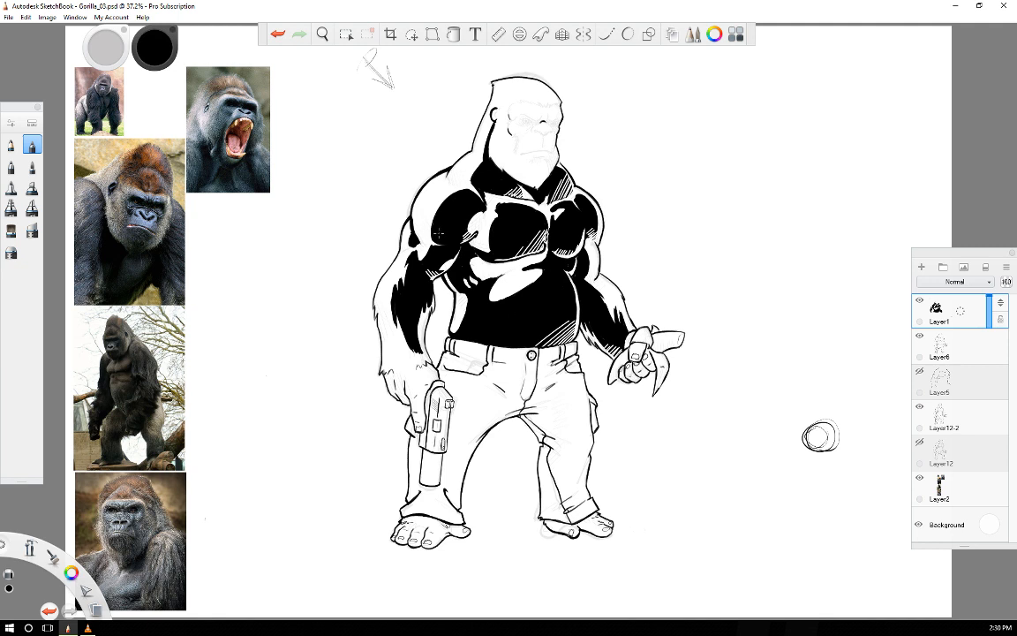
- Add white hair strokes inside the gun arm's shoulder shadow and black fur strokes along the shoulder's upper edge
drag(452, 213, 466, 205)
drag(439, 186, 442, 180)
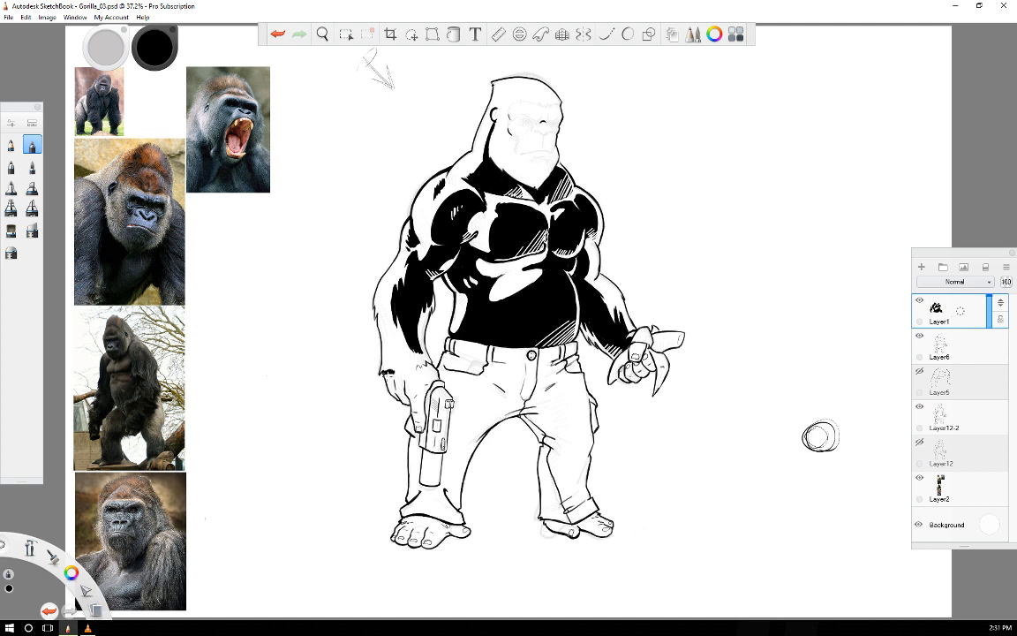
- Fill the back of the gun hand and its fingers with black, leaving fur-like spikes at the wrist and redoing the finger strokes
drag(384, 371, 396, 379)
mouse_move(393, 372)
mouse_down()
mouse_move(403, 387)
mouse_move(406, 371)
mouse_move(412, 394)
mouse_move(427, 385)
mouse_move(412, 389)
mouse_up()
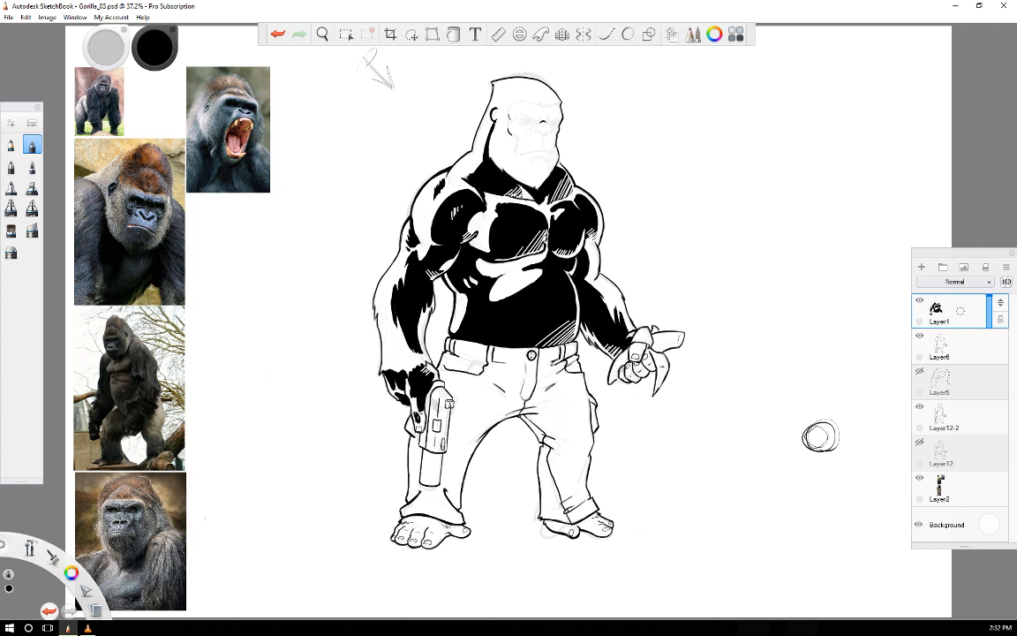
drag(419, 411, 423, 421)
key(ctrl+z)
key(ctrl+z)
drag(420, 430, 423, 418)
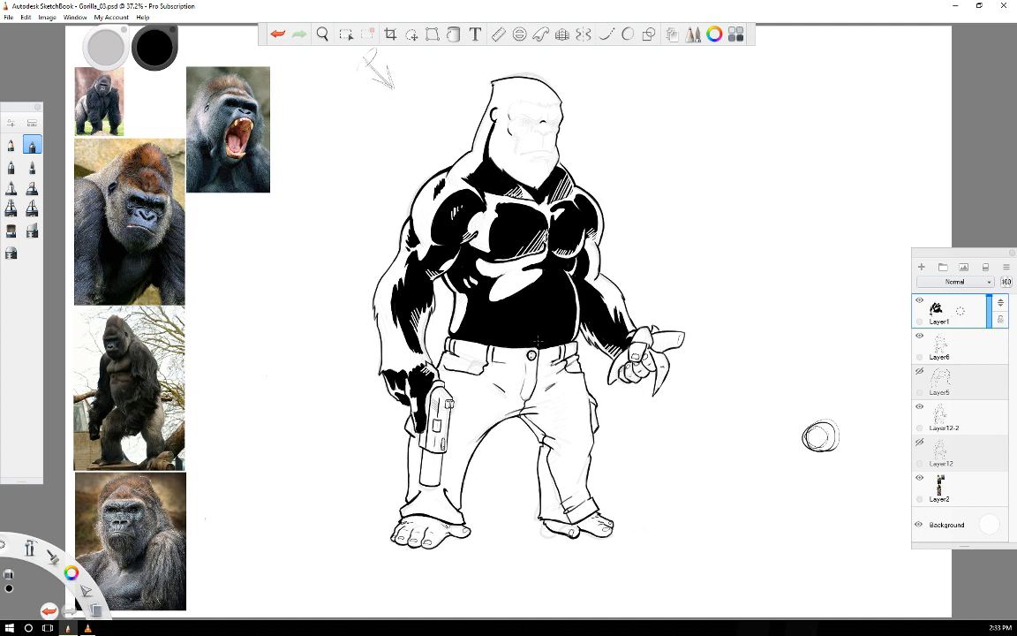
- Rework the hatching at the belly's lower corner and the neck shadow on the banana-arm side
drag(539, 337, 547, 347)
drag(543, 334, 557, 347)
drag(547, 327, 568, 347)
drag(553, 321, 575, 341)
drag(557, 315, 577, 337)
drag(563, 190, 553, 203)
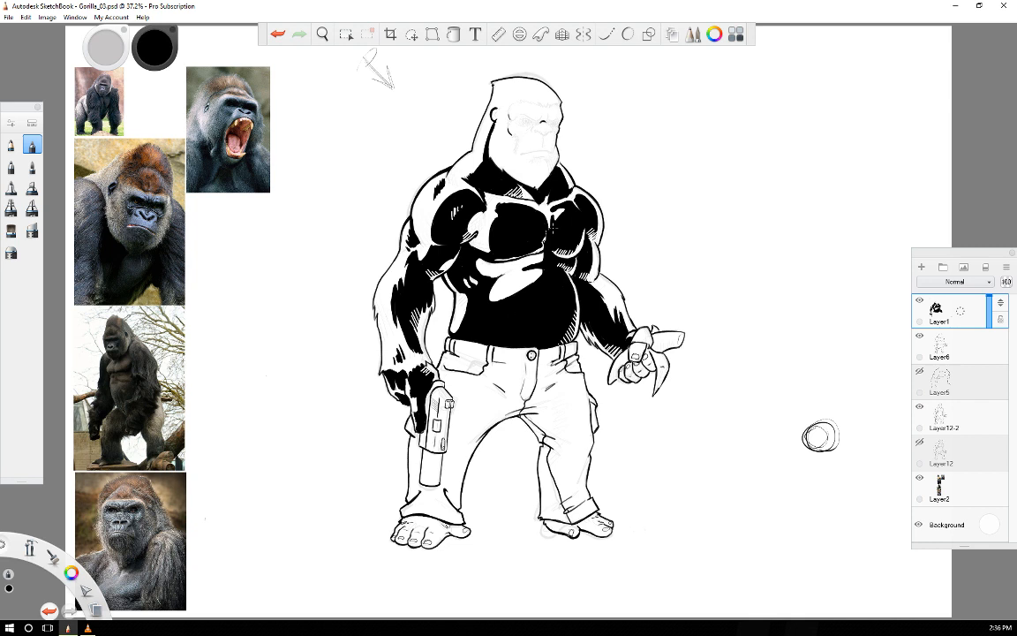
- Hatch the lower edge of the larger pectoral and trim the outer end of the white highlight beneath it with short strokes
drag(492, 260, 519, 248)
drag(518, 257, 529, 246)
drag(528, 255, 541, 243)
drag(489, 262, 489, 275)
drag(492, 262, 494, 275)
drag(489, 265, 492, 274)
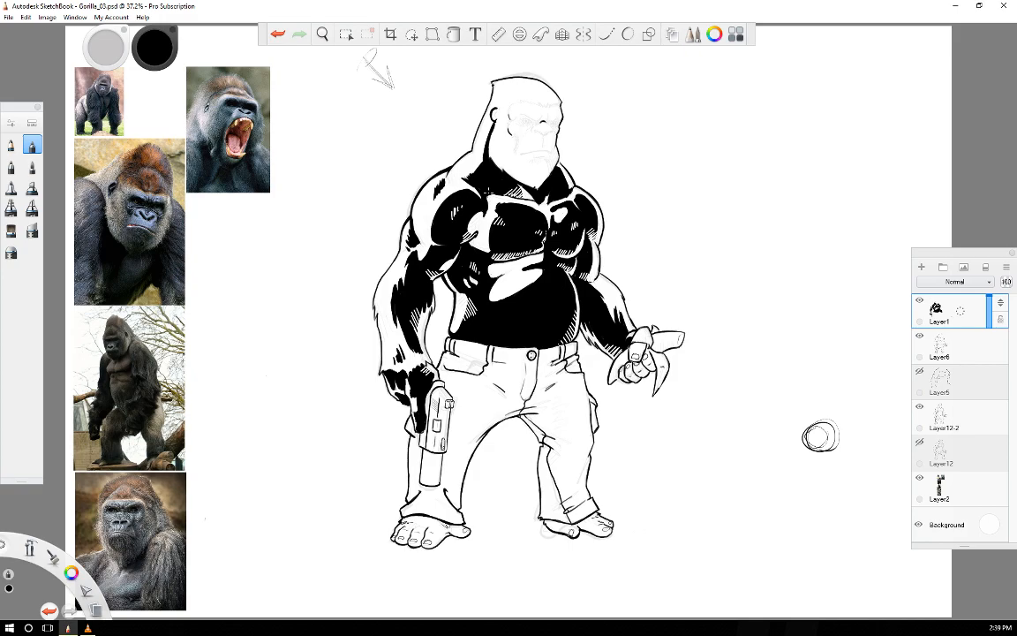
- Try to fill the far eye socket and the area beside the nose with black on a new layer
scroll(516, 115, down, 1)
scroll(535, 111, up, 4)
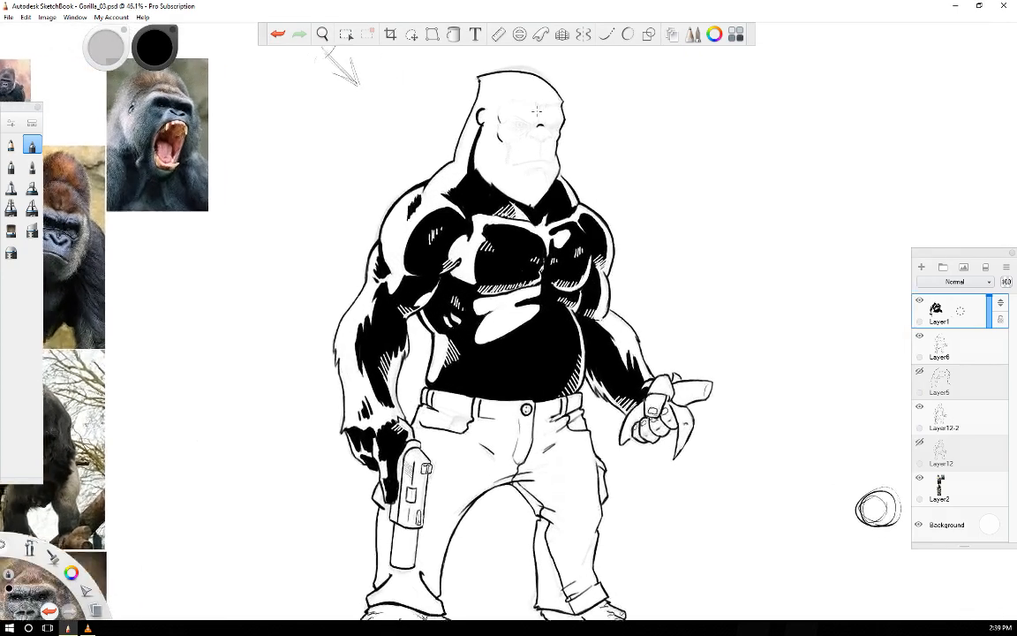
scroll(542, 81, up, 5)
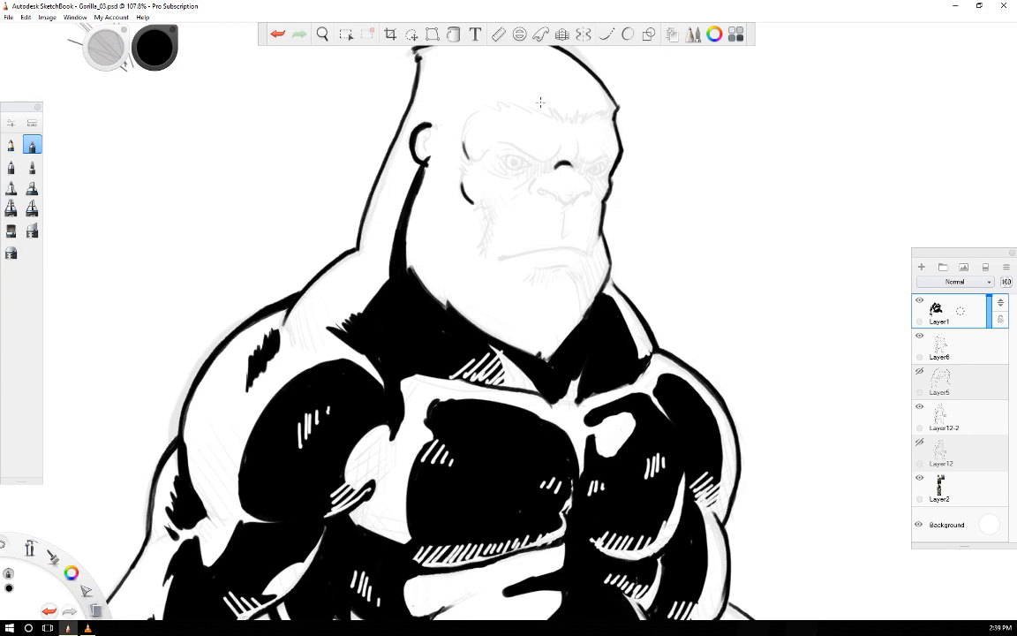
key(space)
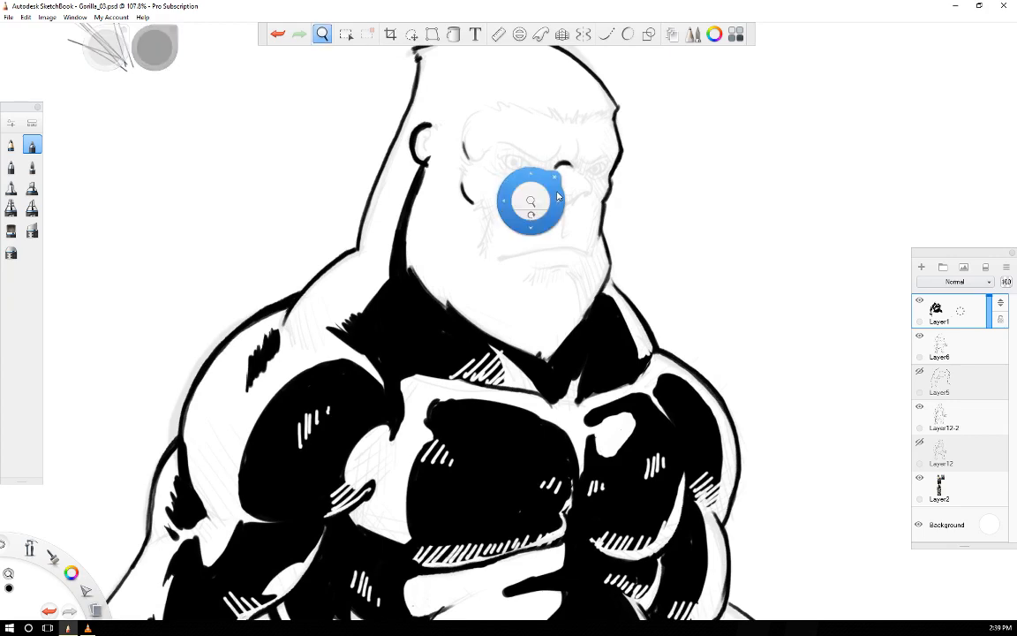
drag(557, 185, 530, 255)
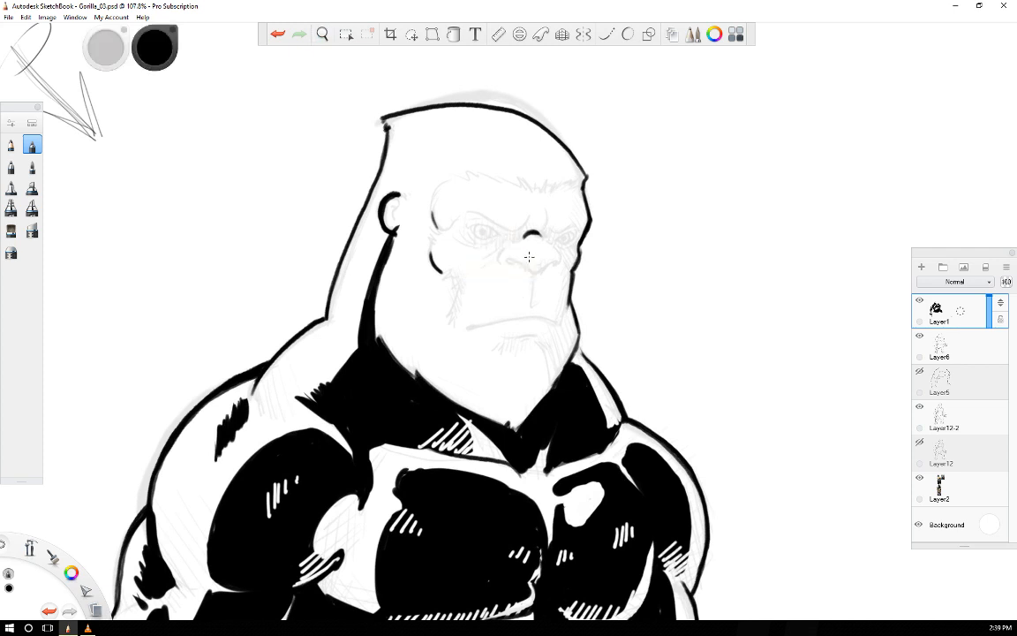
drag(960, 312, 957, 272)
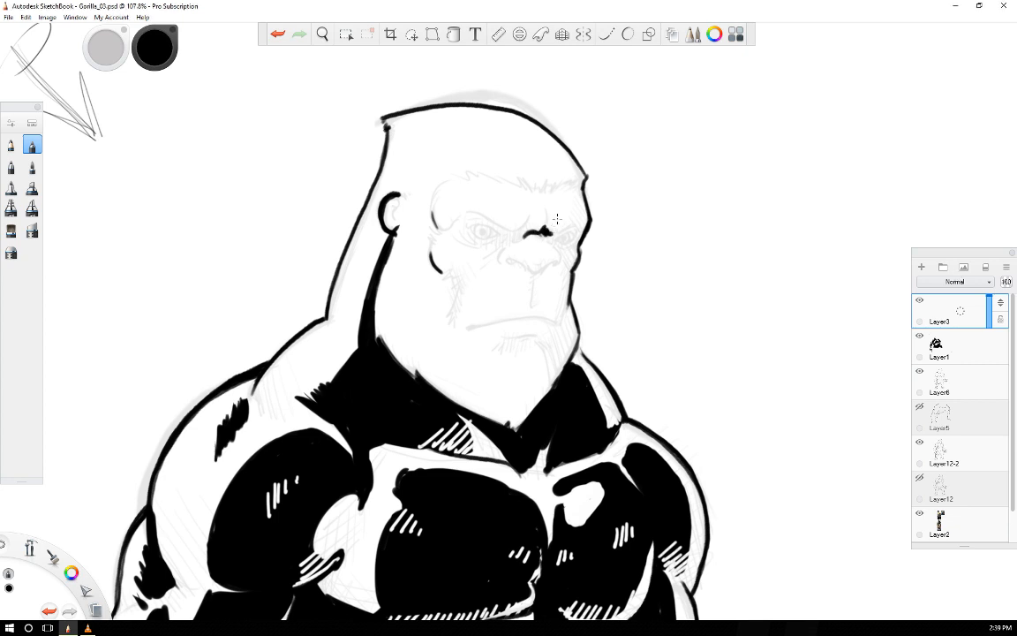
drag(545, 231, 578, 226)
mouse_move(580, 225)
mouse_down()
mouse_move(547, 232)
mouse_move(561, 221)
mouse_move(538, 232)
mouse_move(562, 250)
mouse_move(553, 222)
mouse_move(573, 251)
mouse_up()
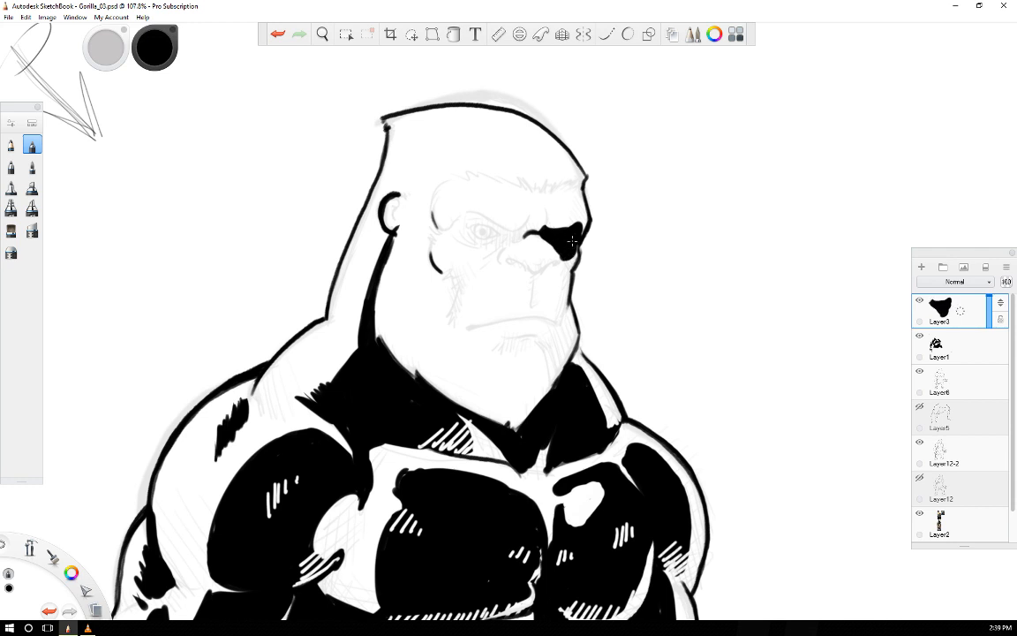
drag(540, 233, 538, 248)
mouse_move(539, 249)
mouse_down()
mouse_move(535, 266)
mouse_move(539, 252)
mouse_move(556, 259)
mouse_move(540, 263)
mouse_up()
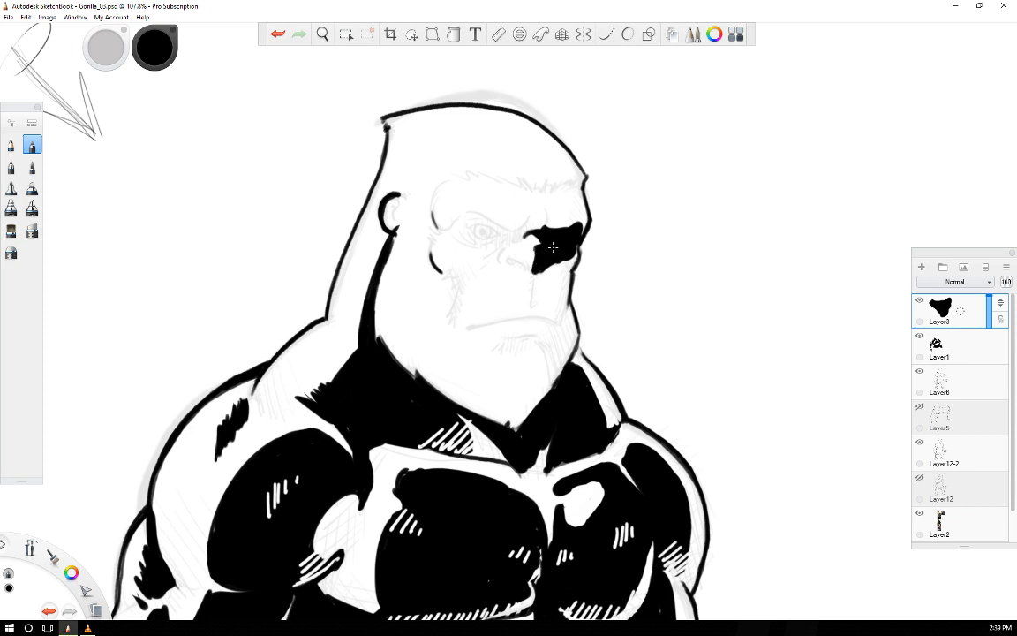
drag(510, 257, 523, 267)
- Replace the trial layer with a new empty one and ink the brow contour across both eyes with a thinner brush
mouse_move(961, 310)
mouse_down()
mouse_move(977, 286)
mouse_move(959, 264)
mouse_up()
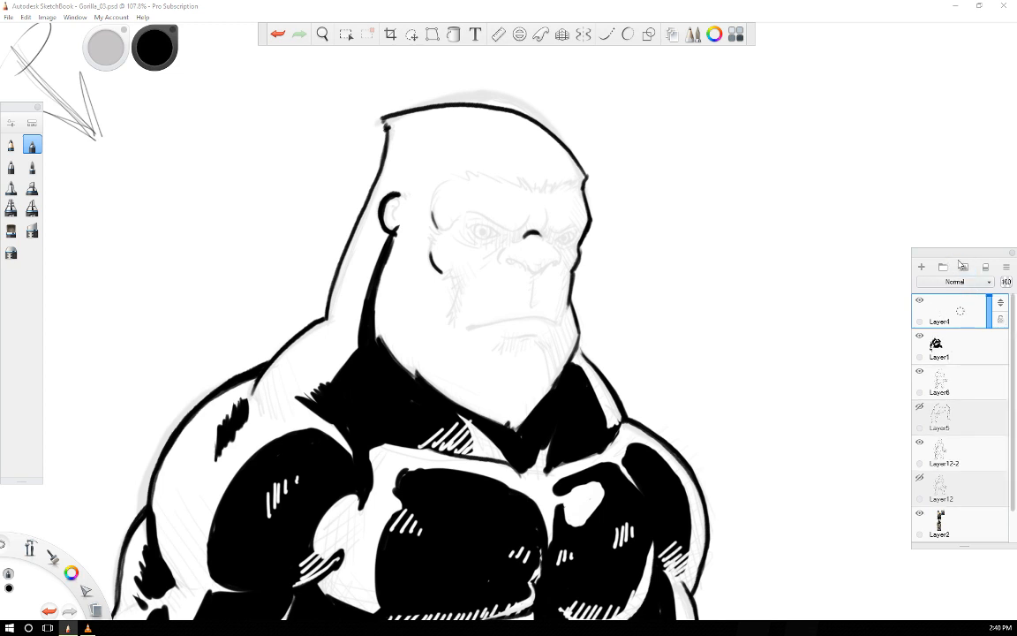
drag(110, 45, 109, 53)
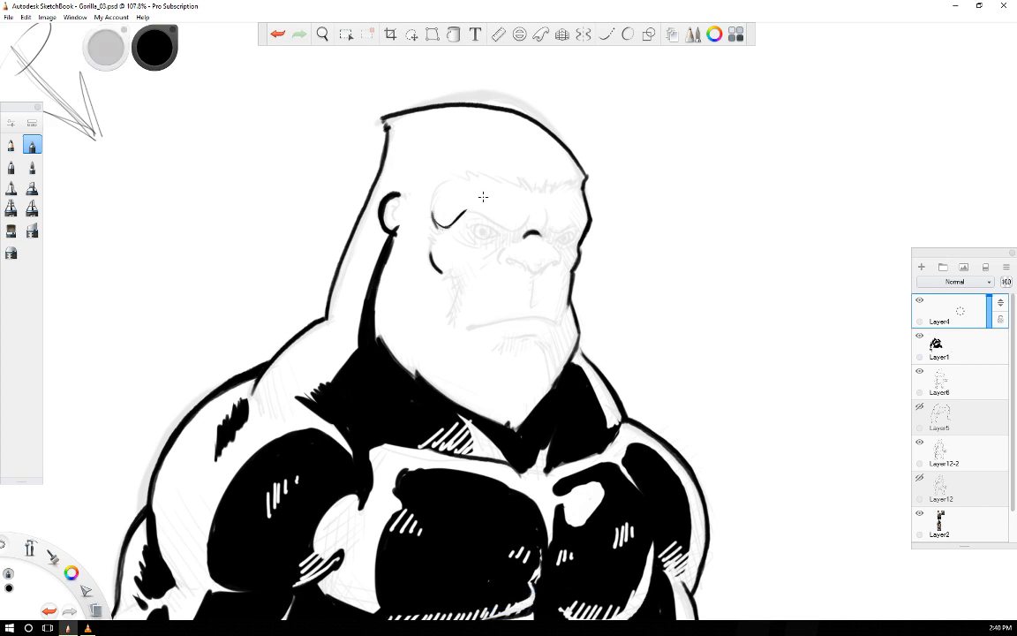
drag(433, 212, 514, 229)
drag(515, 230, 528, 218)
drag(530, 226, 551, 231)
mouse_move(551, 232)
mouse_down()
mouse_move(587, 223)
mouse_move(574, 246)
mouse_up()
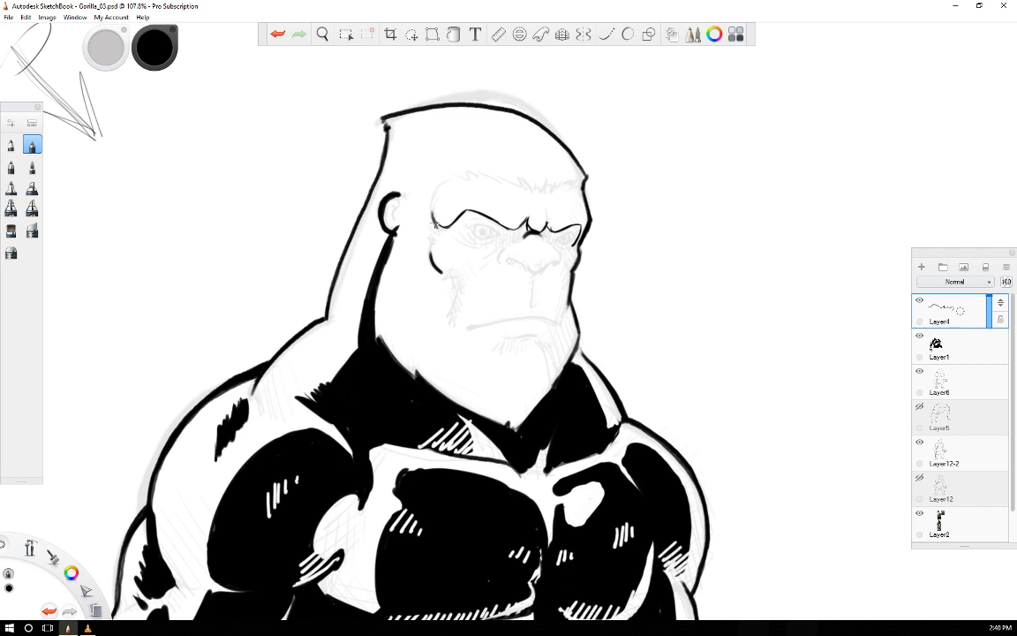
- Ink short fur strokes at the temple beside the nearer eye and outline both eyes
drag(431, 226, 435, 240)
drag(431, 233, 431, 258)
drag(470, 222, 491, 228)
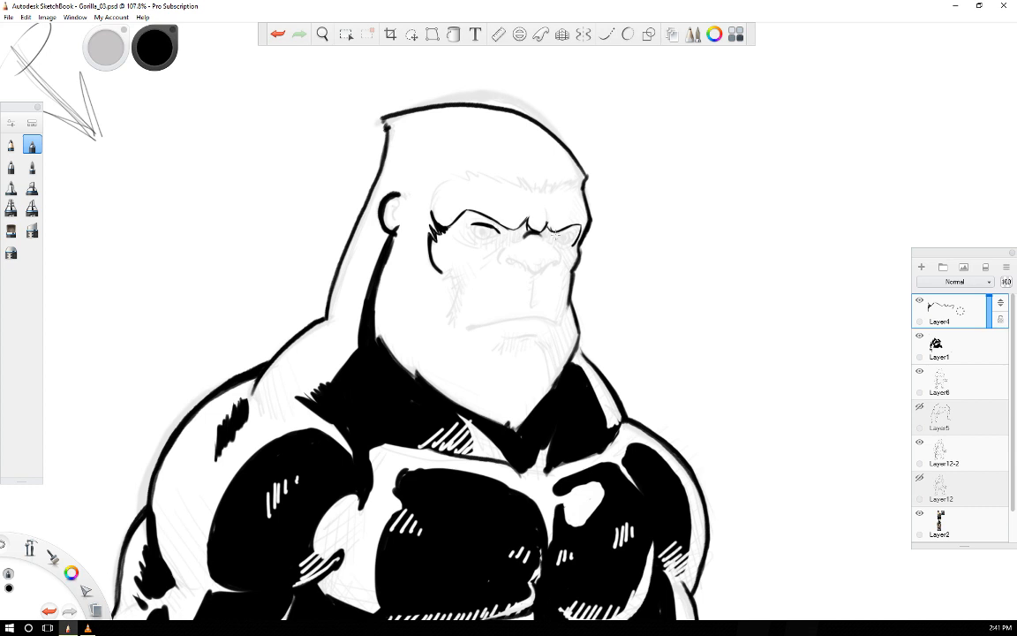
drag(556, 240, 573, 233)
drag(499, 233, 485, 242)
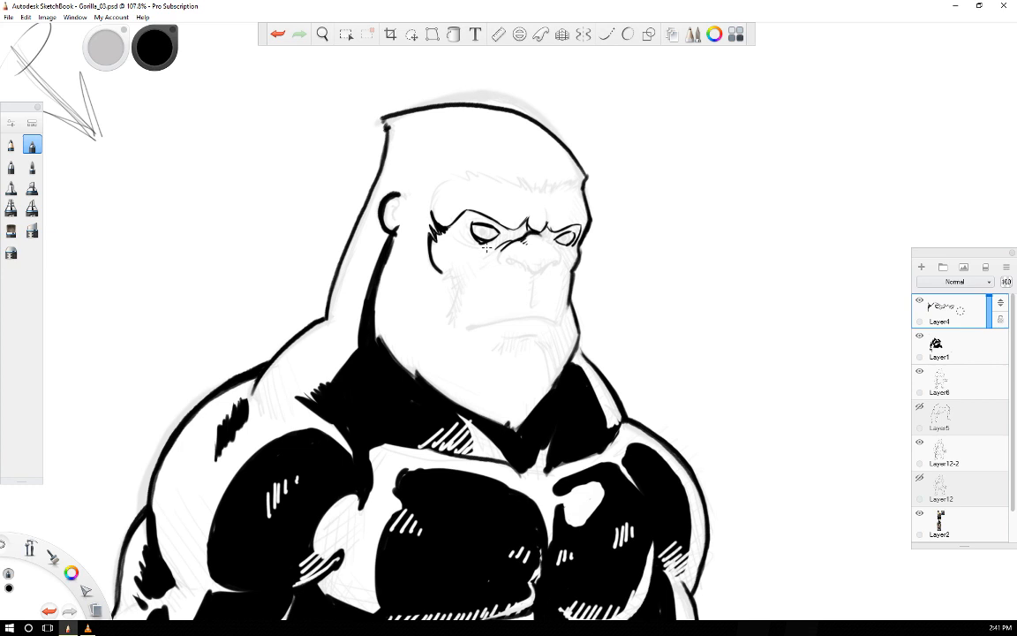
- Ink the creases below the nearer eye and fill both eye sockets black around the white eyes
drag(487, 250, 502, 237)
drag(449, 232, 476, 242)
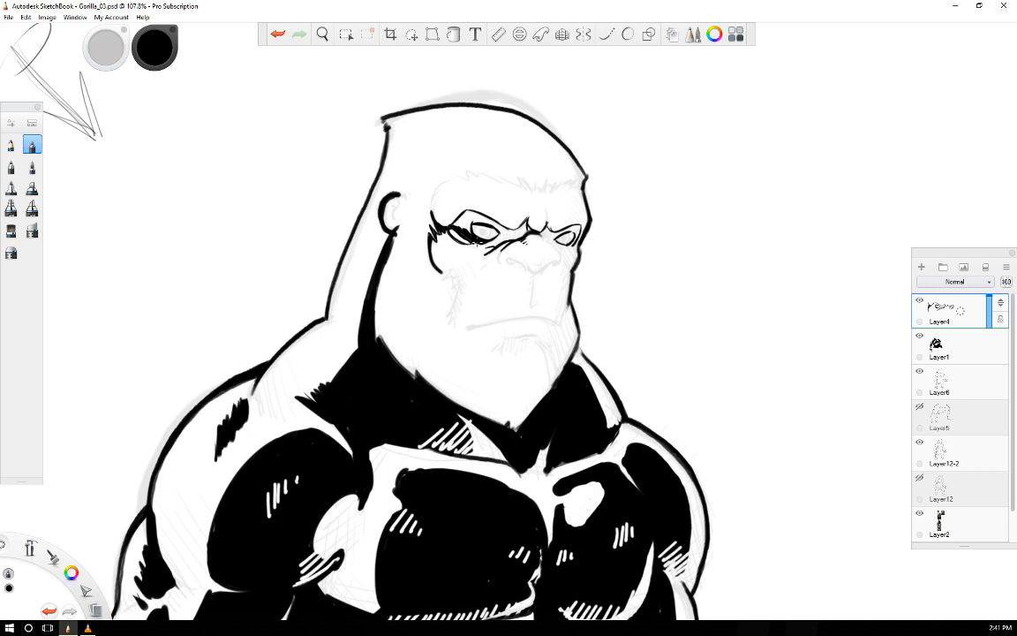
drag(463, 241, 493, 240)
drag(493, 242, 526, 225)
mouse_move(470, 217)
mouse_down()
mouse_move(490, 221)
mouse_move(458, 223)
mouse_move(466, 214)
mouse_up()
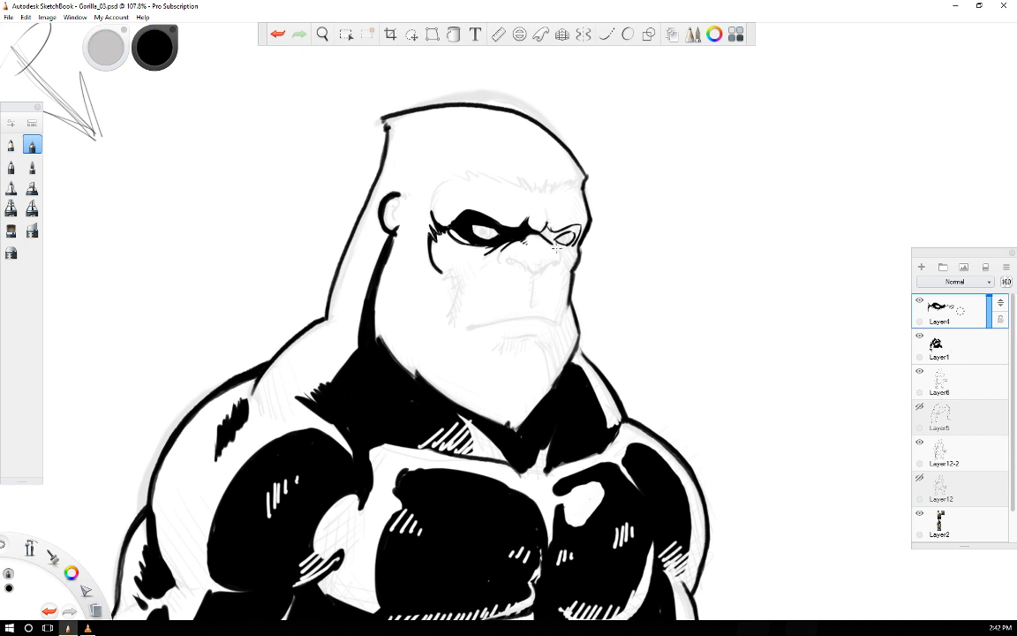
drag(550, 239, 562, 254)
mouse_move(578, 247)
mouse_down()
mouse_move(574, 255)
mouse_move(545, 233)
mouse_move(572, 230)
mouse_move(556, 239)
mouse_move(566, 250)
mouse_move(577, 233)
mouse_up()
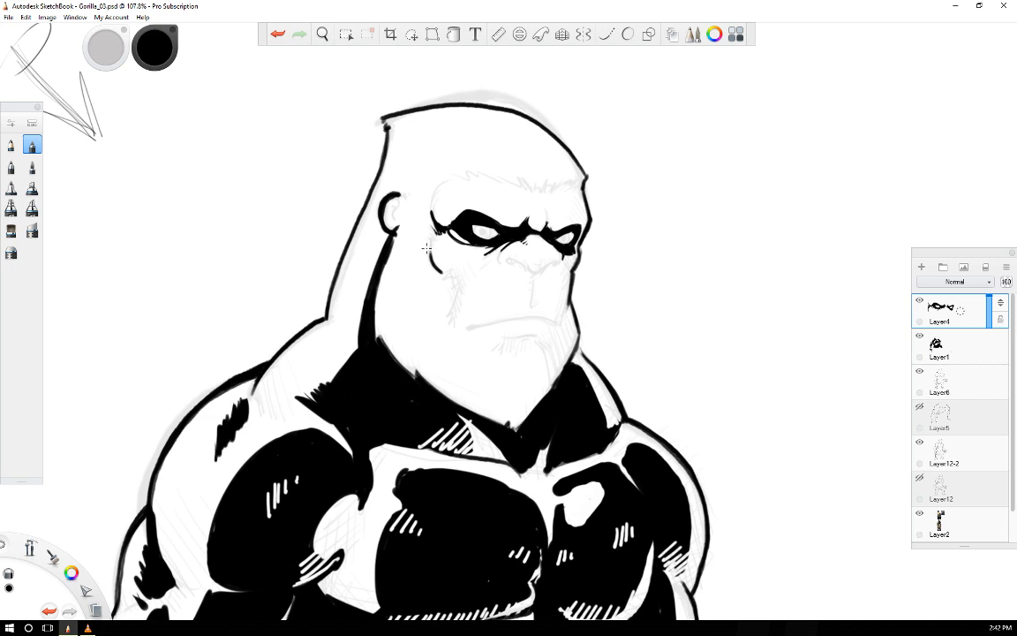
- Undo the latest strokes at the nearer eye's outer corner, then re-ink the corner and a curved crease beneath the eye
key(ctrl+z)
key(ctrl+z)
key(ctrl+z)
key(ctrl+z)
key(ctrl+z)
key(ctrl+z)
key(ctrl+z)
key(ctrl+z)
drag(444, 229, 456, 217)
drag(444, 229, 484, 240)
mouse_move(445, 272)
mouse_down()
mouse_move(452, 255)
mouse_move(489, 254)
mouse_up()
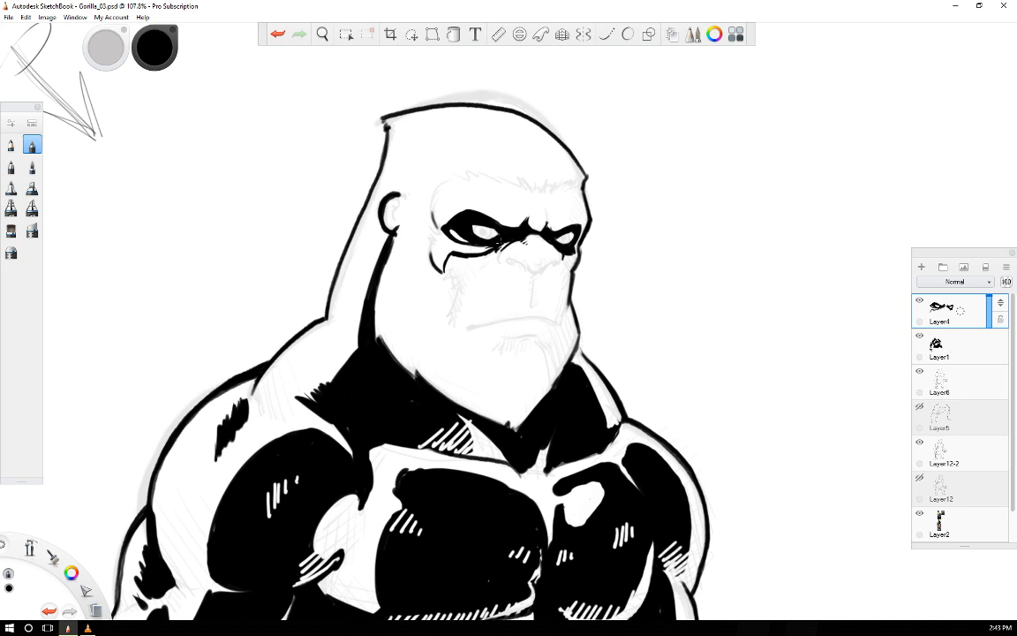
- Ink the fold running from the nose down the cheek and erase the old cheek line from Layer6
mouse_move(508, 241)
mouse_down()
mouse_move(482, 261)
mouse_move(495, 258)
mouse_move(456, 309)
mouse_move(463, 281)
mouse_move(457, 304)
mouse_move(482, 258)
mouse_up()
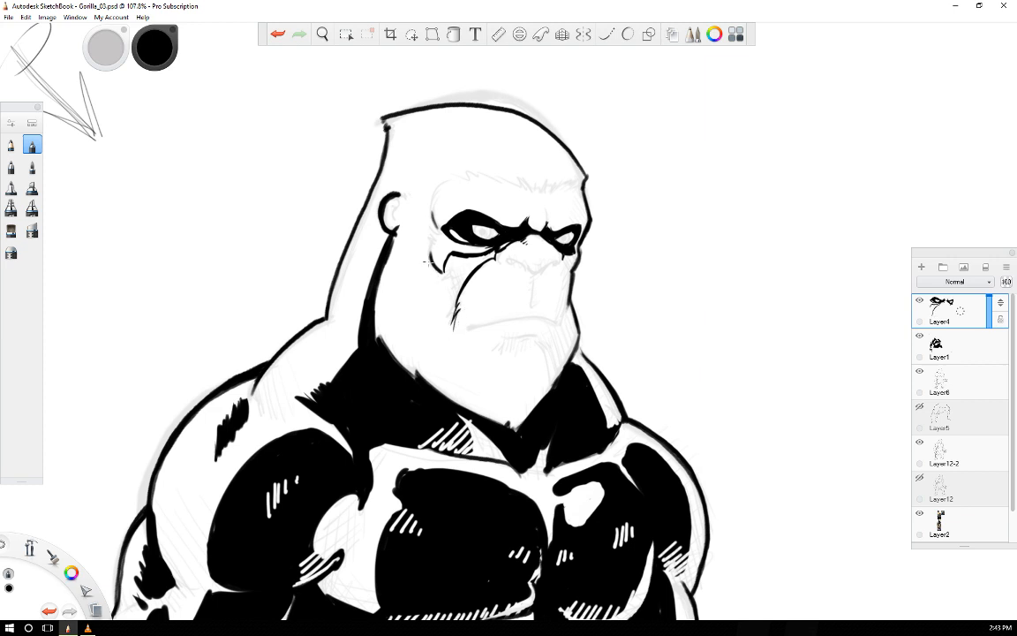
click(955, 385)
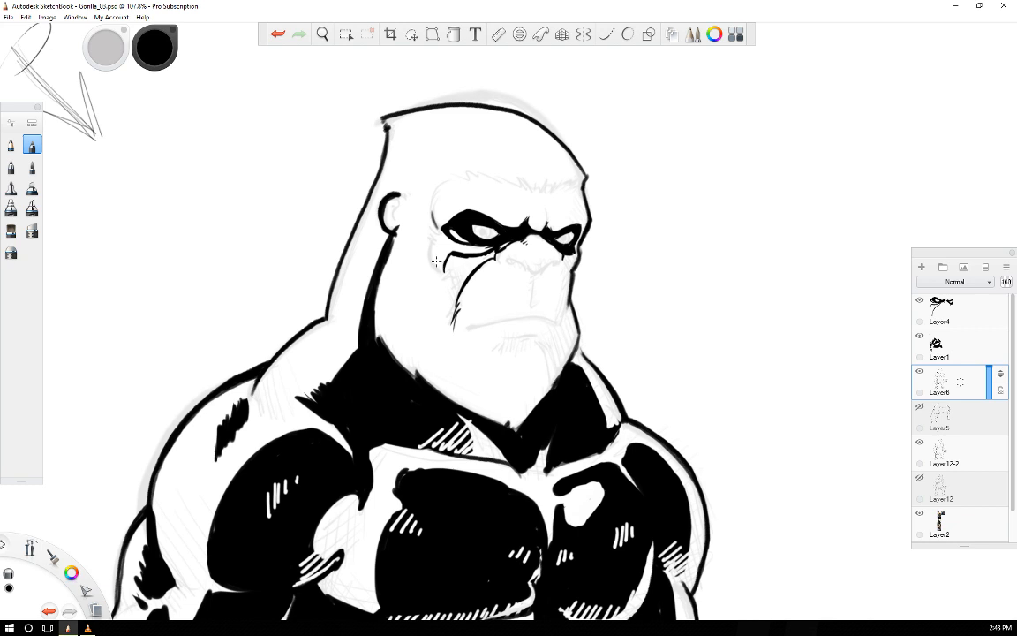
click(958, 311)
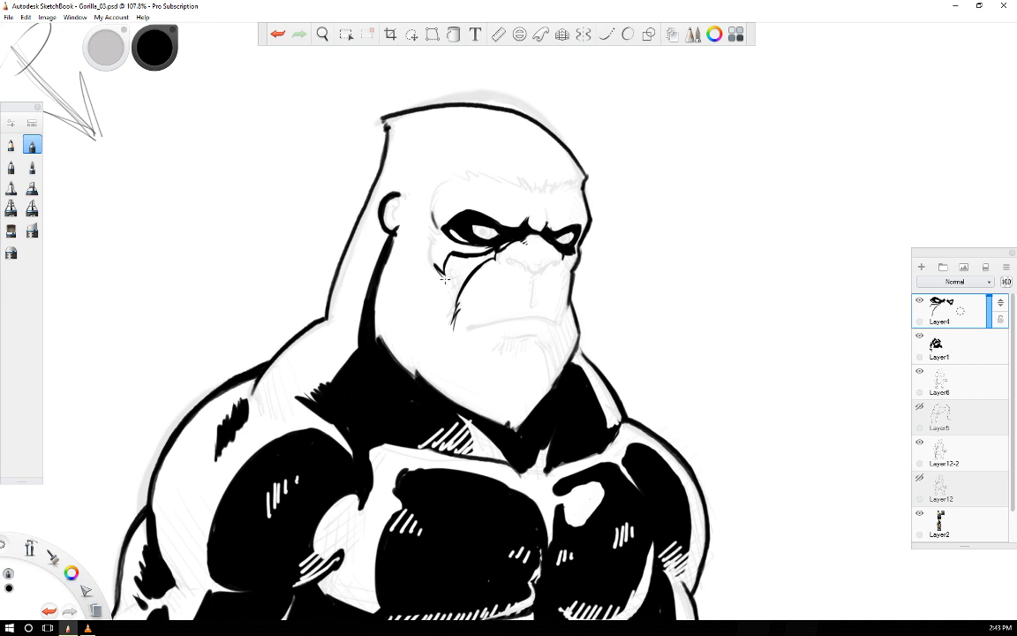
- Fill the cheek between the eye crease and the muzzle fold with black on Layer4, giving the outer edge fur spikes
drag(435, 266, 456, 320)
mouse_move(443, 282)
mouse_down()
mouse_move(451, 290)
mouse_move(453, 257)
mouse_move(465, 275)
mouse_move(484, 261)
mouse_move(471, 272)
mouse_up()
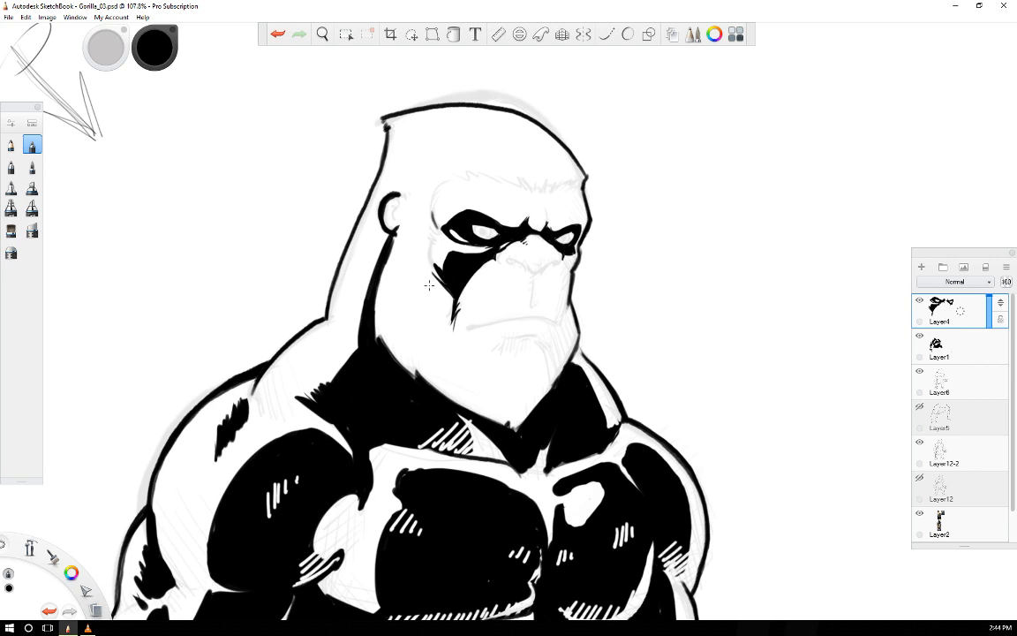
mouse_move(430, 284)
mouse_down()
mouse_move(445, 320)
mouse_move(452, 298)
mouse_up()
drag(435, 294, 448, 312)
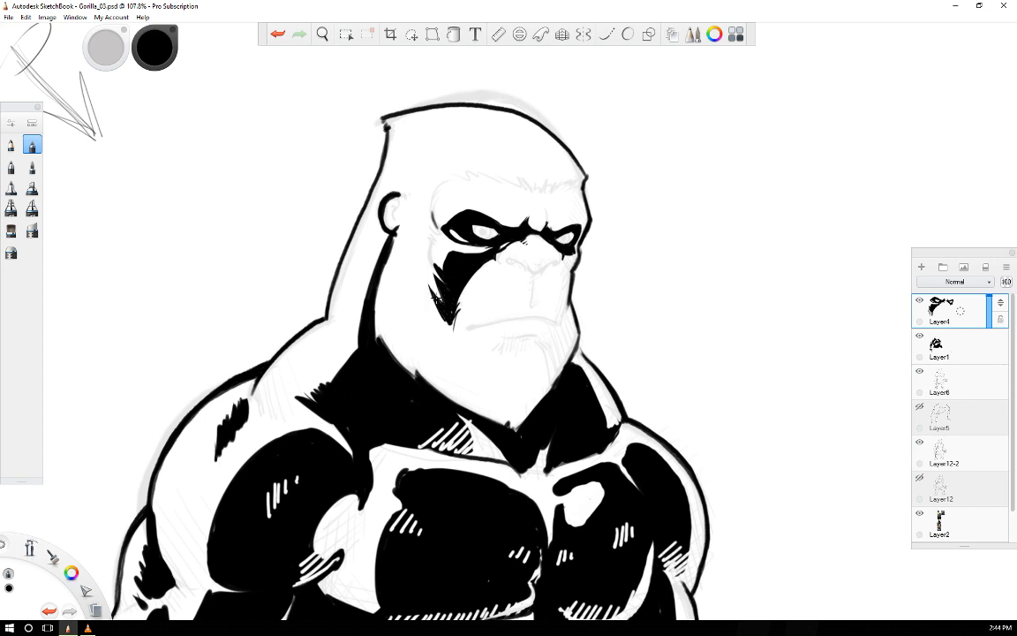
drag(435, 299, 455, 328)
- Ink the nostrils and the vertical groove below the nose, and thicken the groove into a shadow joining the nose
drag(507, 257, 520, 262)
drag(547, 269, 555, 259)
mouse_move(533, 275)
mouse_down()
mouse_move(532, 302)
mouse_move(533, 282)
mouse_move(533, 302)
mouse_move(535, 292)
mouse_up()
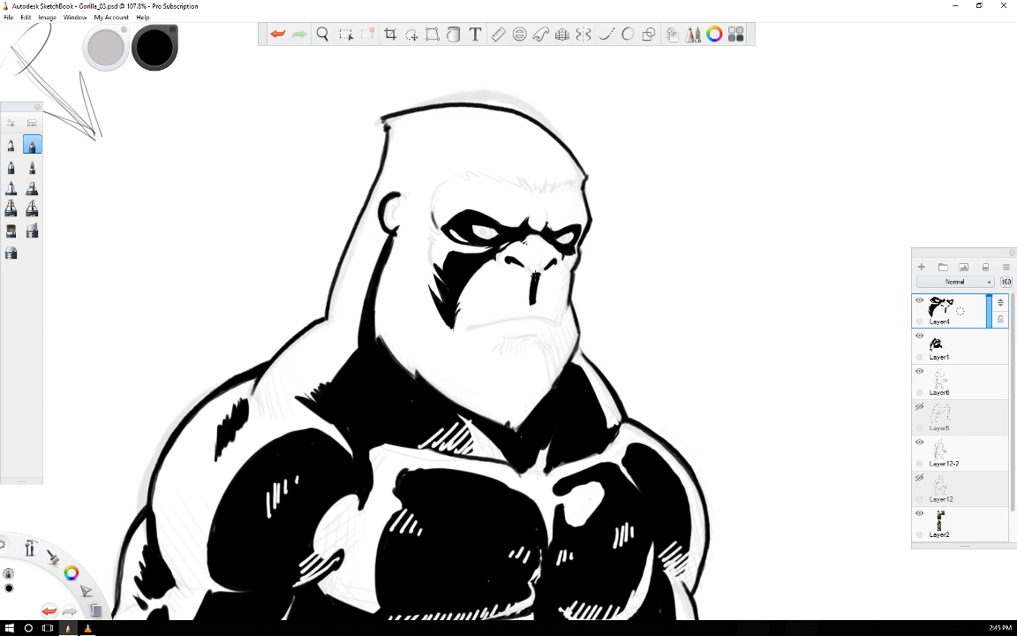
drag(540, 281, 539, 303)
drag(533, 265, 533, 274)
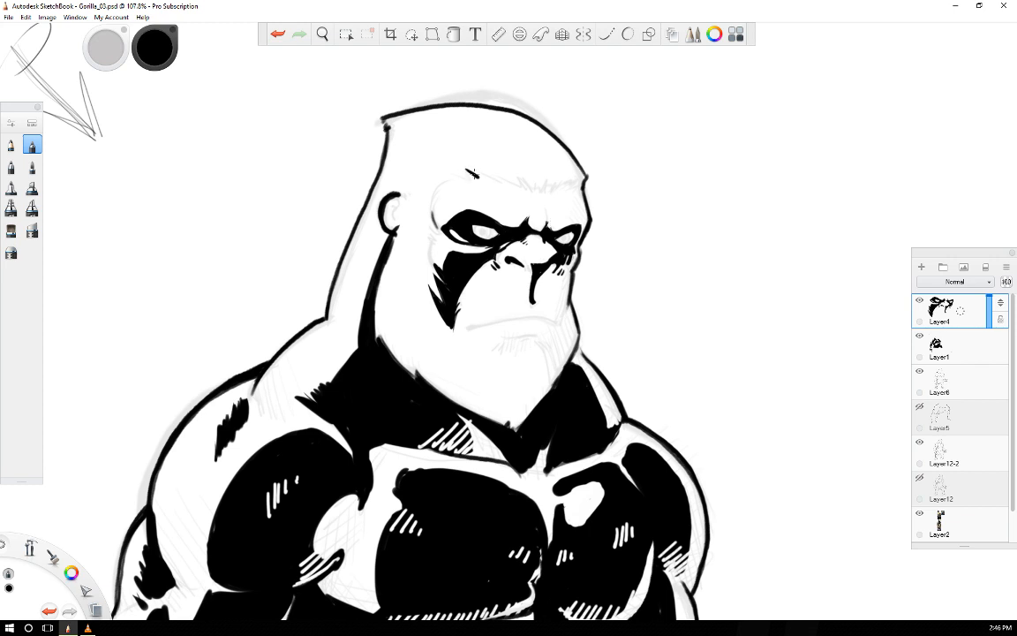
- Ink a band of spiky black hair strokes along the top of the brow and undo the stray last stroke
mouse_move(476, 169)
mouse_down()
mouse_move(545, 185)
mouse_move(552, 173)
mouse_move(554, 186)
mouse_move(586, 177)
mouse_up()
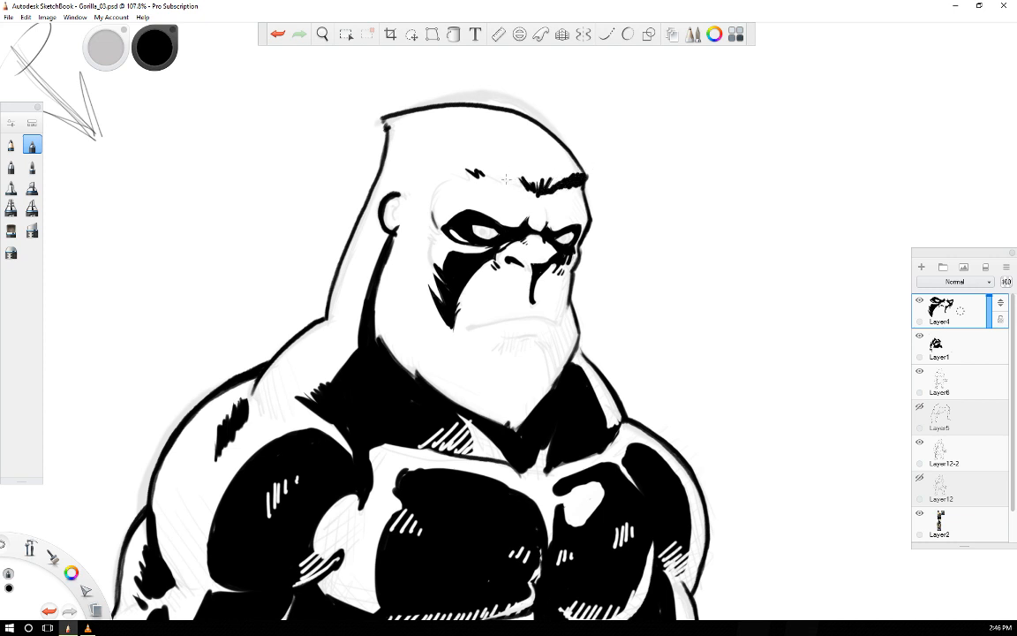
drag(484, 171, 493, 171)
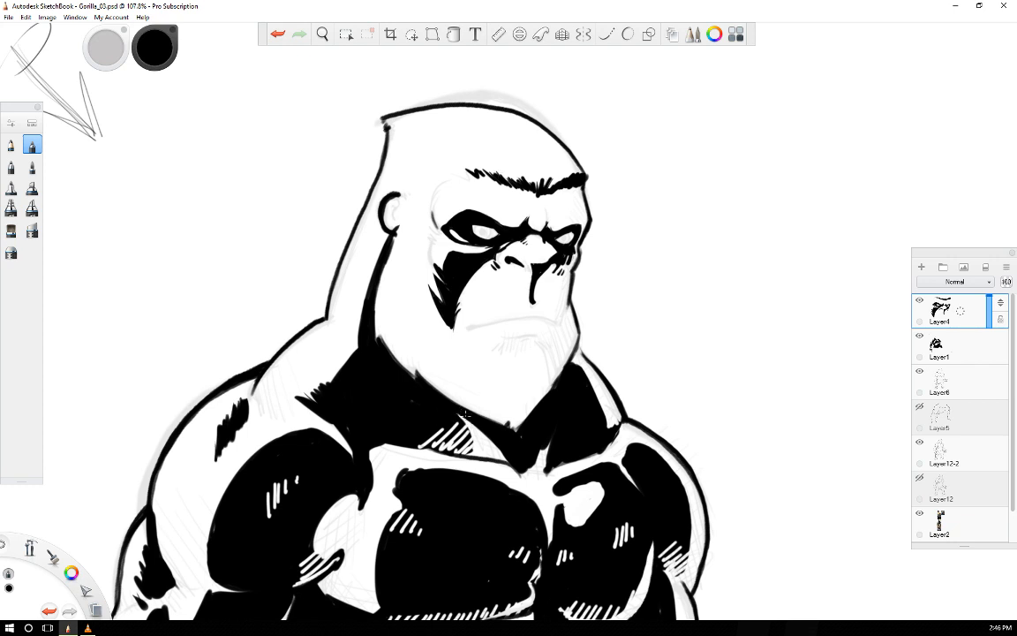
click(277, 36)
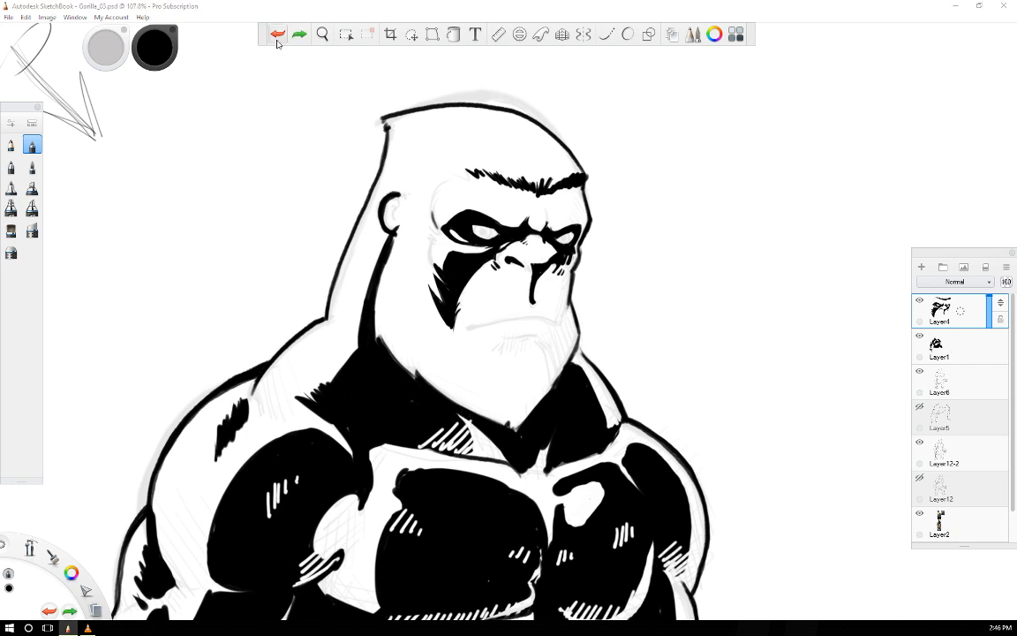
- Ink the curved mouth line across the muzzle on Layer4
click(942, 345)
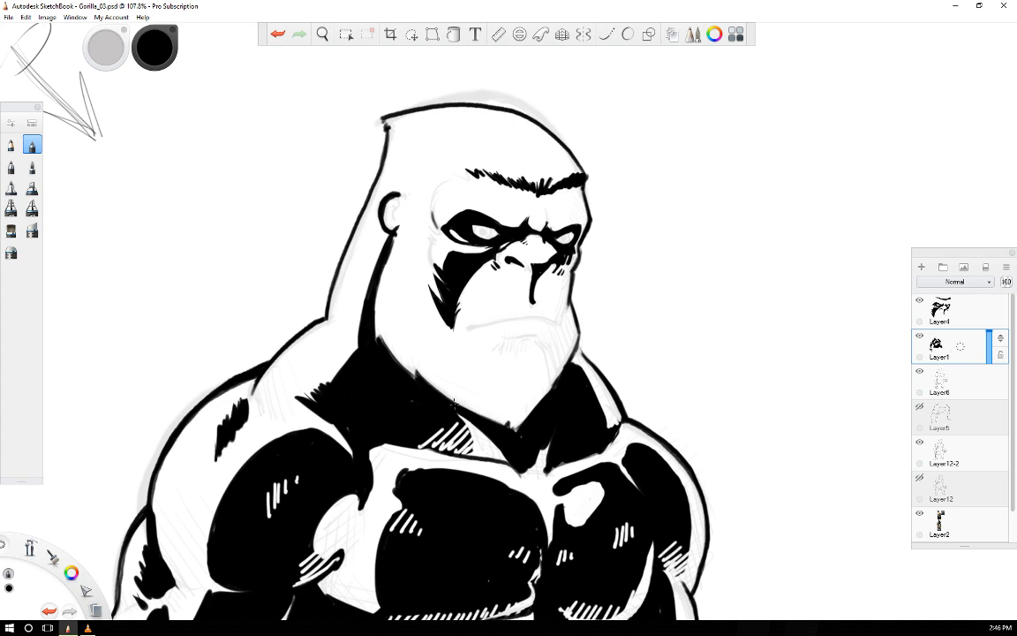
click(949, 311)
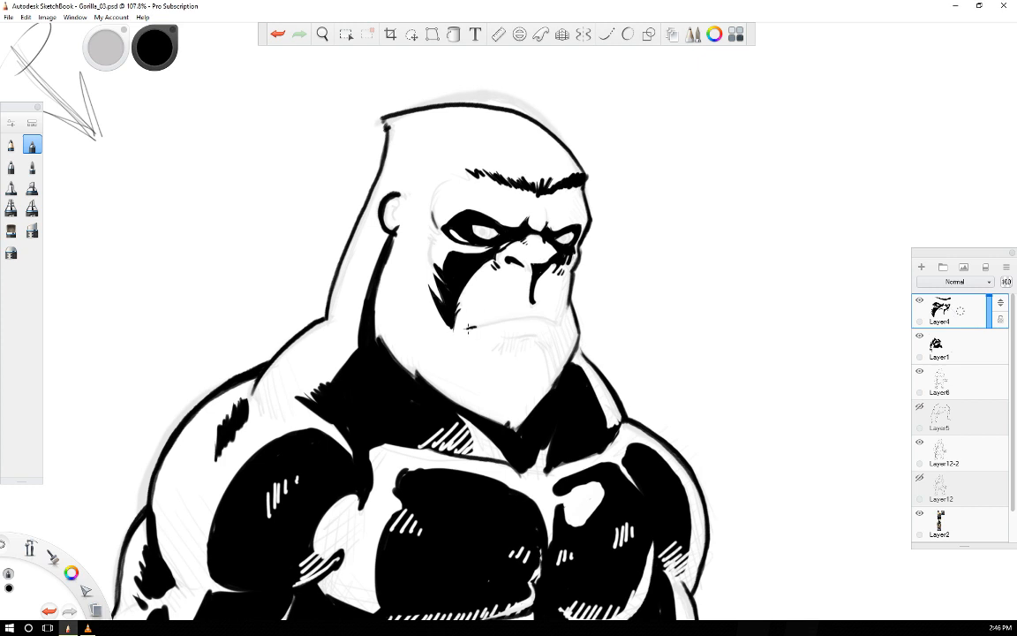
drag(466, 327, 557, 316)
- Try diagonal hatching on the brow above the far eye and undo the hatch strokes
mouse_move(565, 228)
mouse_down()
mouse_move(548, 202)
mouse_move(571, 222)
mouse_move(528, 210)
mouse_up()
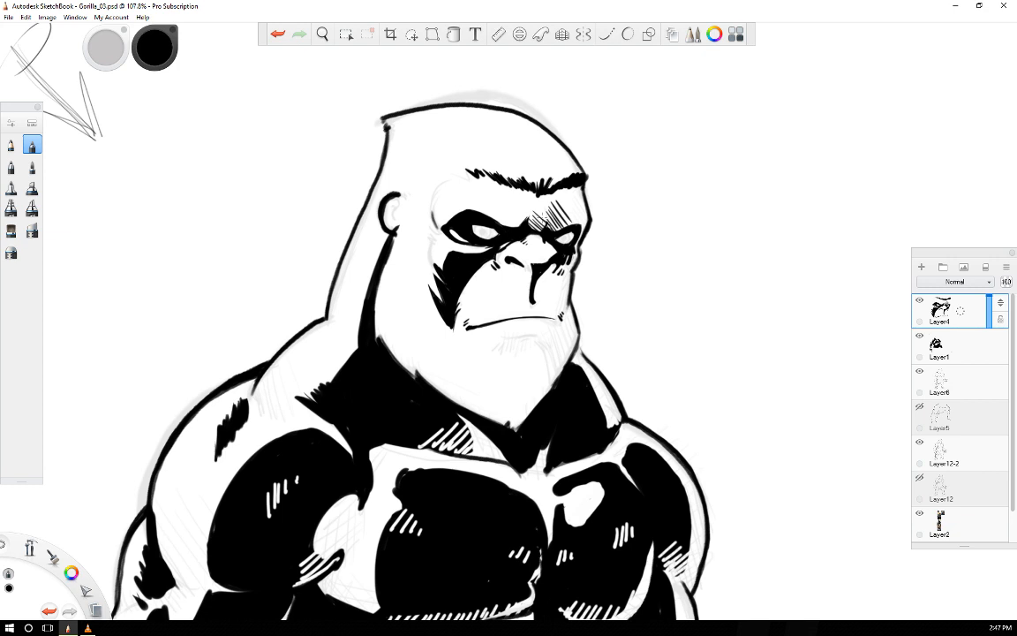
click(278, 34)
click(278, 35)
click(278, 35)
click(278, 35)
click(278, 34)
click(279, 35)
click(279, 35)
click(278, 34)
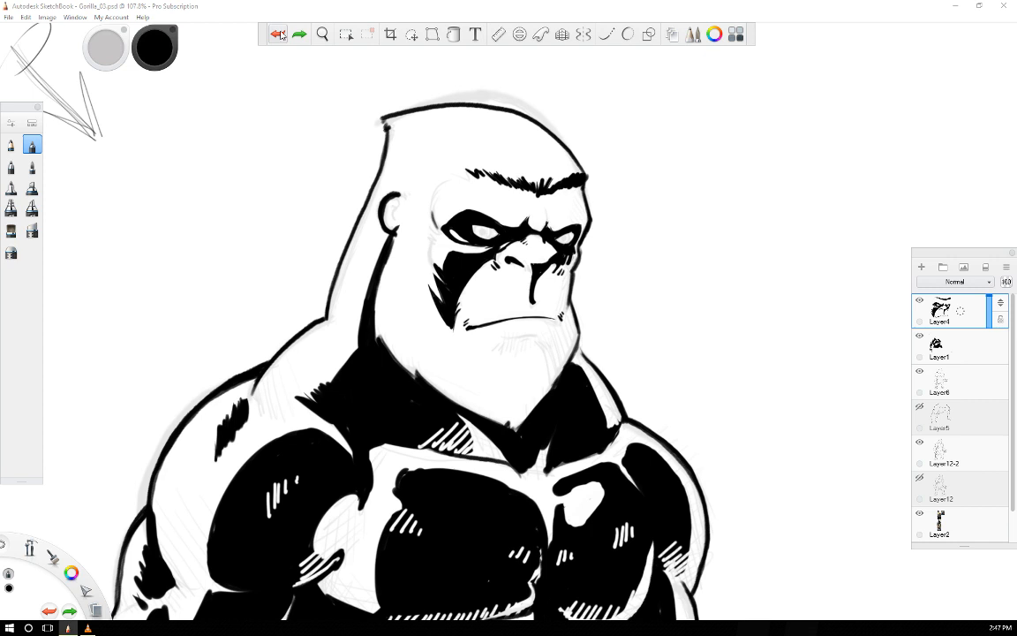
click(278, 34)
drag(545, 221, 556, 232)
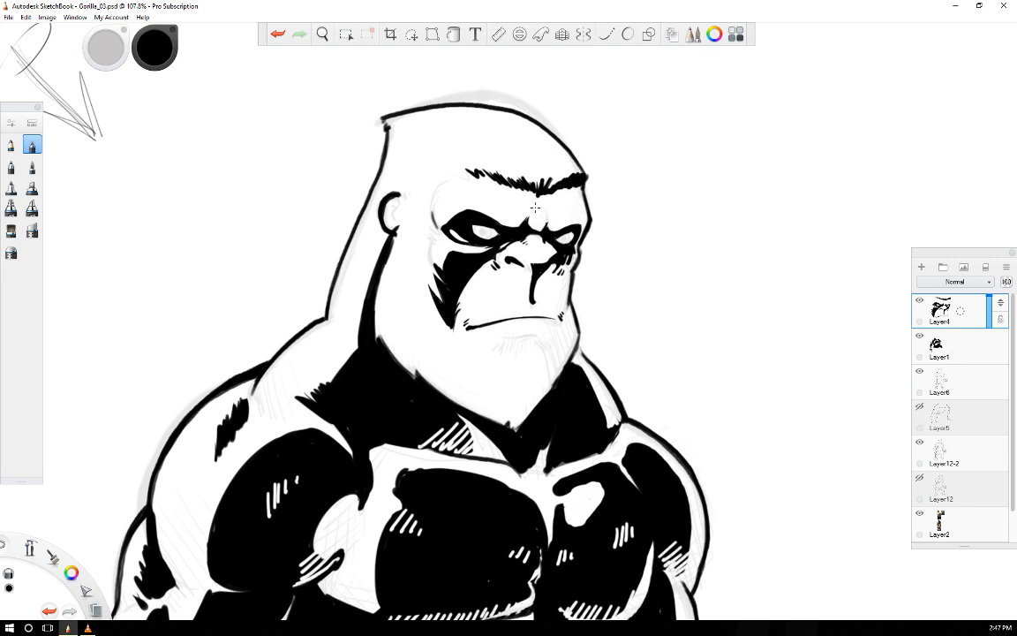
- Extend the spiky black brow hair band across the near eye's side to the temple on Layer4
mouse_move(525, 189)
mouse_down()
mouse_move(531, 202)
mouse_move(548, 200)
mouse_up()
drag(445, 163, 456, 178)
mouse_move(442, 163)
mouse_down()
mouse_move(450, 174)
mouse_move(500, 174)
mouse_move(438, 185)
mouse_up()
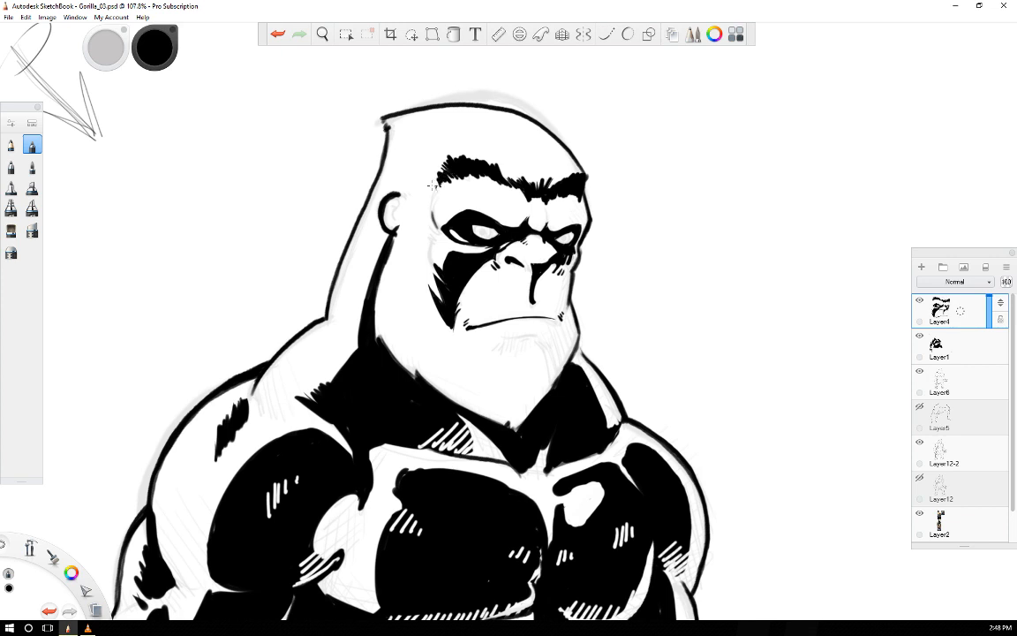
- Erase the old inked ear outline on Layer6
click(957, 374)
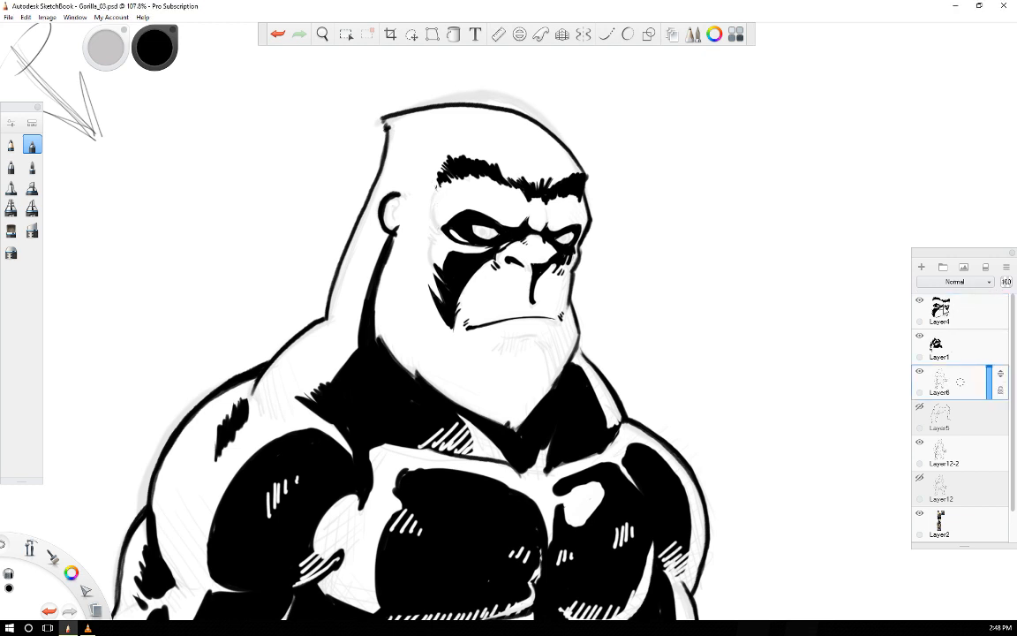
click(945, 310)
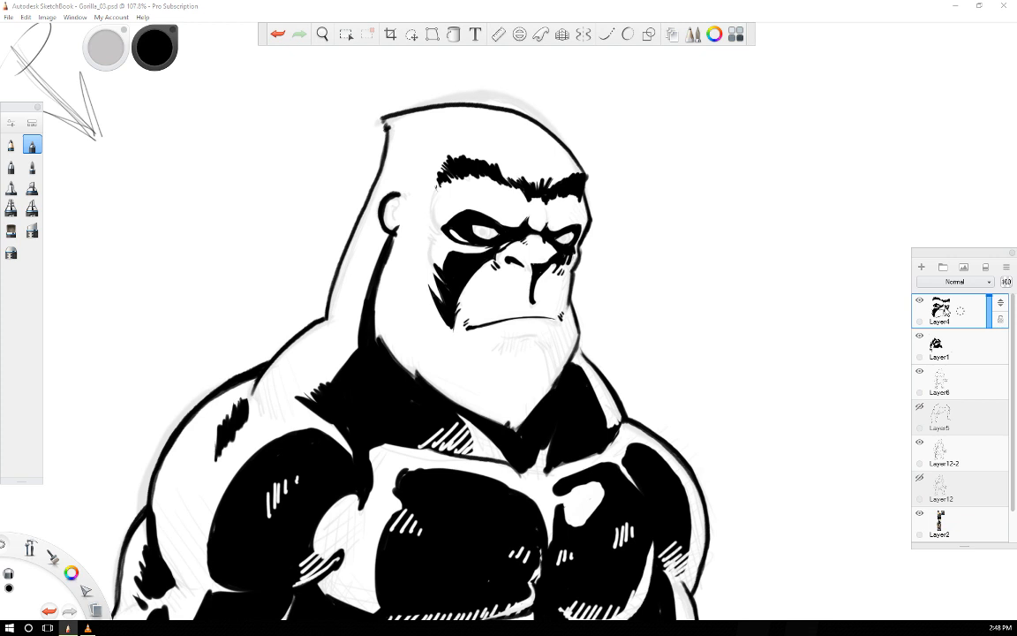
click(943, 377)
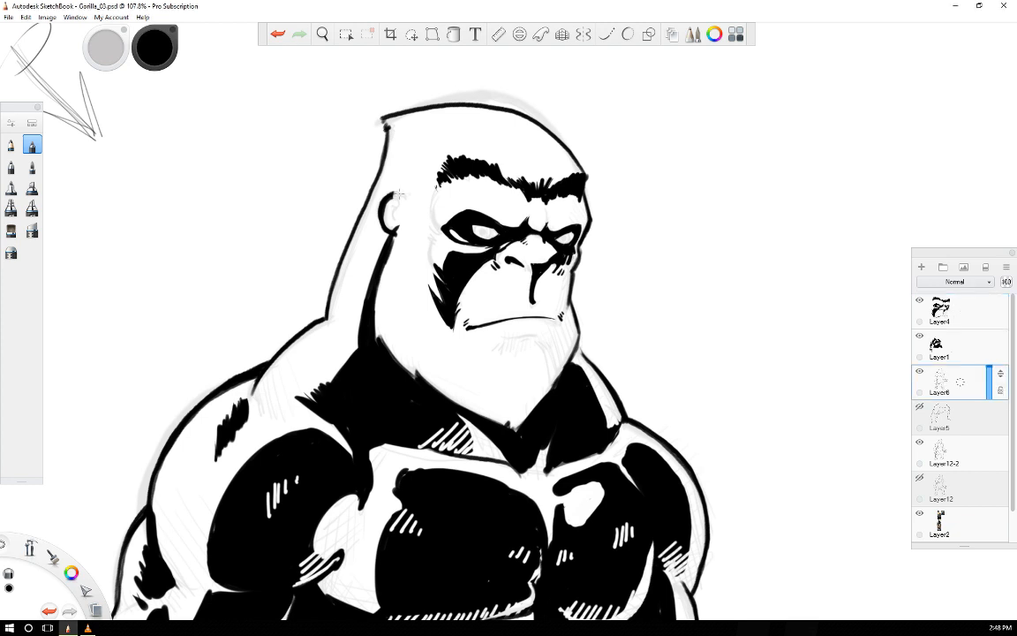
mouse_move(397, 193)
mouse_down()
mouse_move(381, 207)
mouse_move(383, 198)
mouse_move(382, 216)
mouse_move(388, 207)
mouse_move(394, 216)
mouse_move(385, 269)
mouse_up()
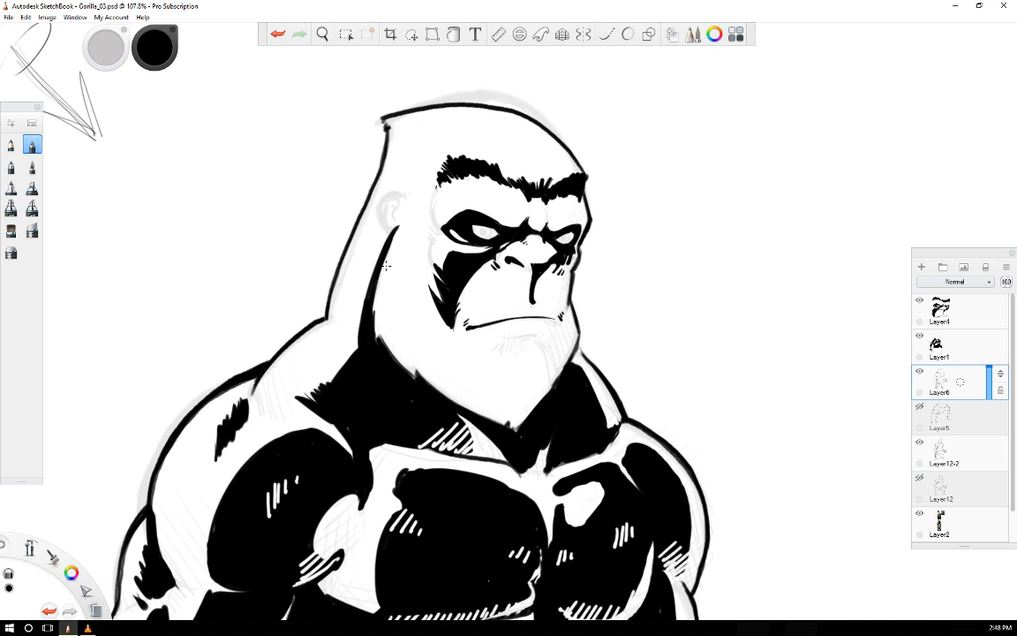
- Ink the ear's outer curve, its inner shadow and a few short hair strokes beside it on Layer4
click(957, 309)
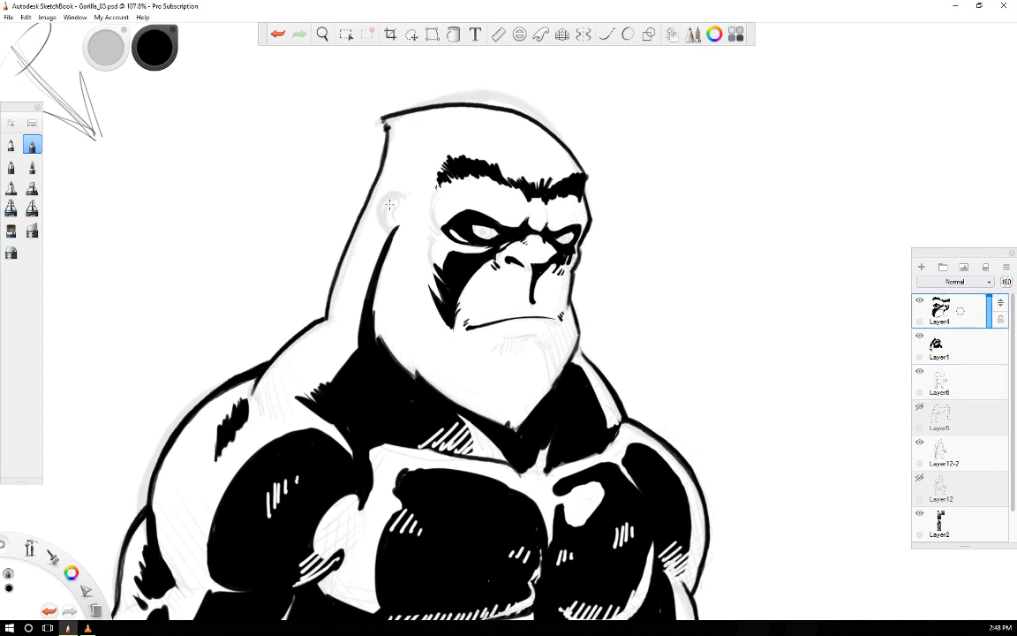
mouse_move(395, 199)
mouse_down()
mouse_move(393, 213)
mouse_move(397, 205)
mouse_up()
mouse_move(395, 229)
mouse_down()
mouse_move(381, 211)
mouse_move(388, 194)
mouse_move(406, 200)
mouse_up()
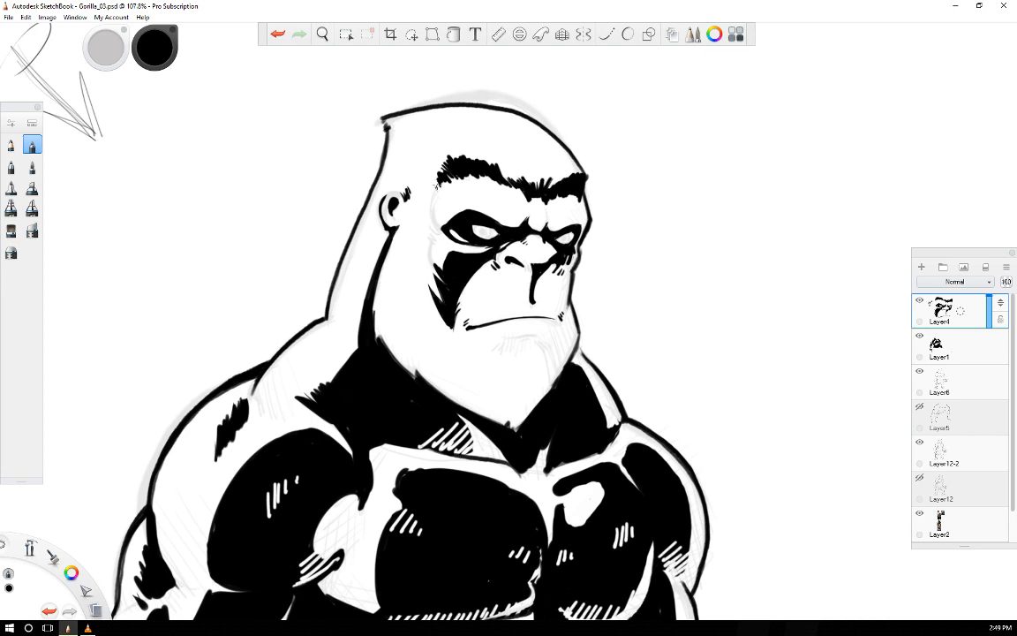
- Ink short fur strokes at the temple and outer eye corner, and refine the shading around the near eye
drag(437, 183, 432, 193)
drag(450, 234, 440, 220)
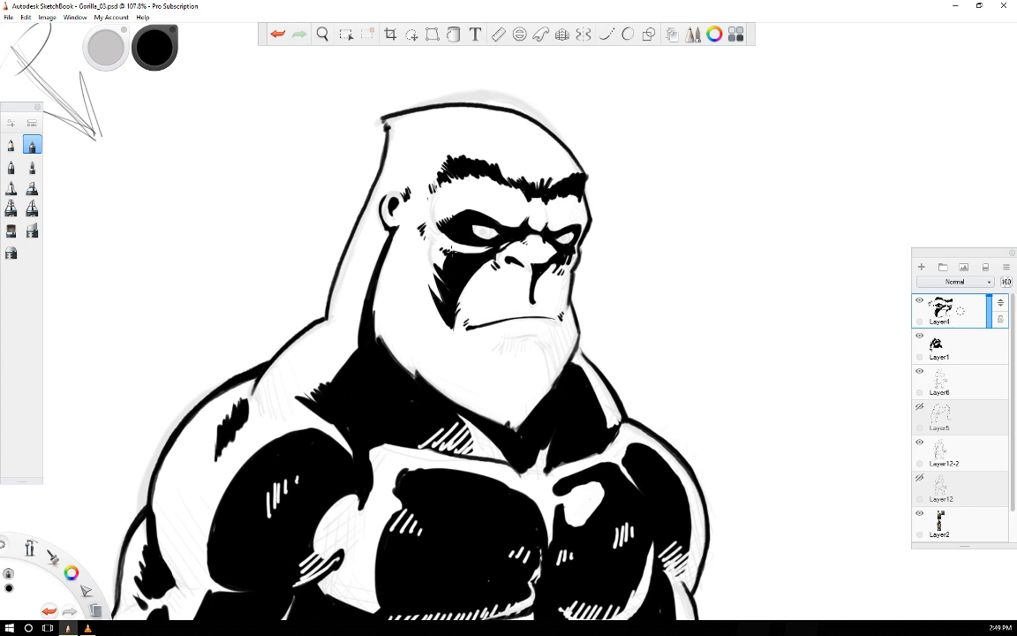
drag(487, 248, 468, 254)
click(275, 36)
drag(512, 217, 510, 224)
- Replace the far-side face contour from Layer6 with a new one on Layer4, and ink short hair strokes below the lower lip
click(942, 378)
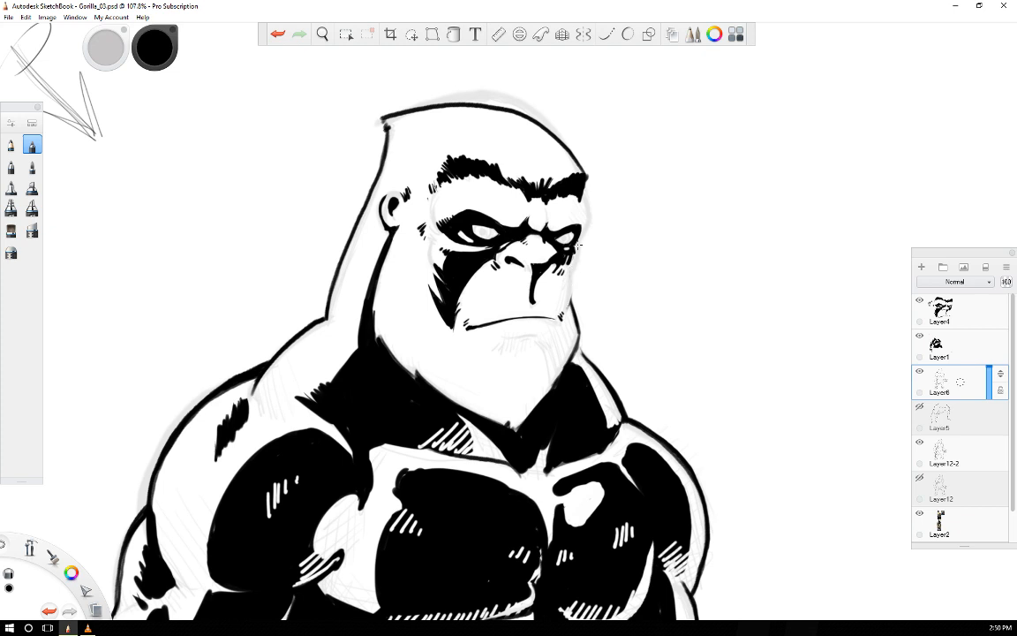
click(949, 317)
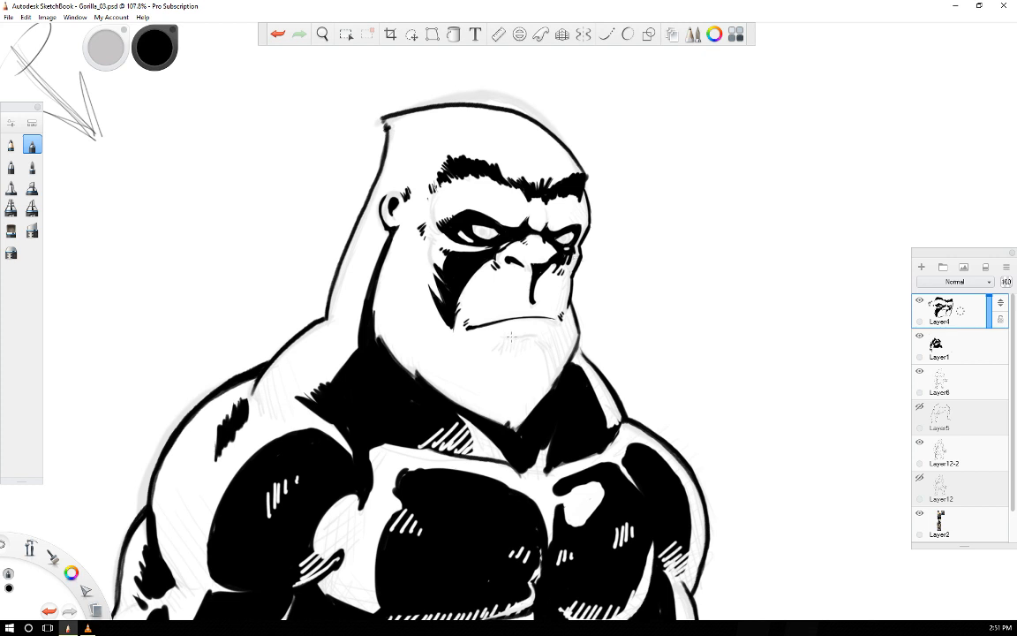
mouse_move(511, 336)
mouse_down()
mouse_move(503, 348)
mouse_move(540, 339)
mouse_up()
drag(509, 335, 495, 341)
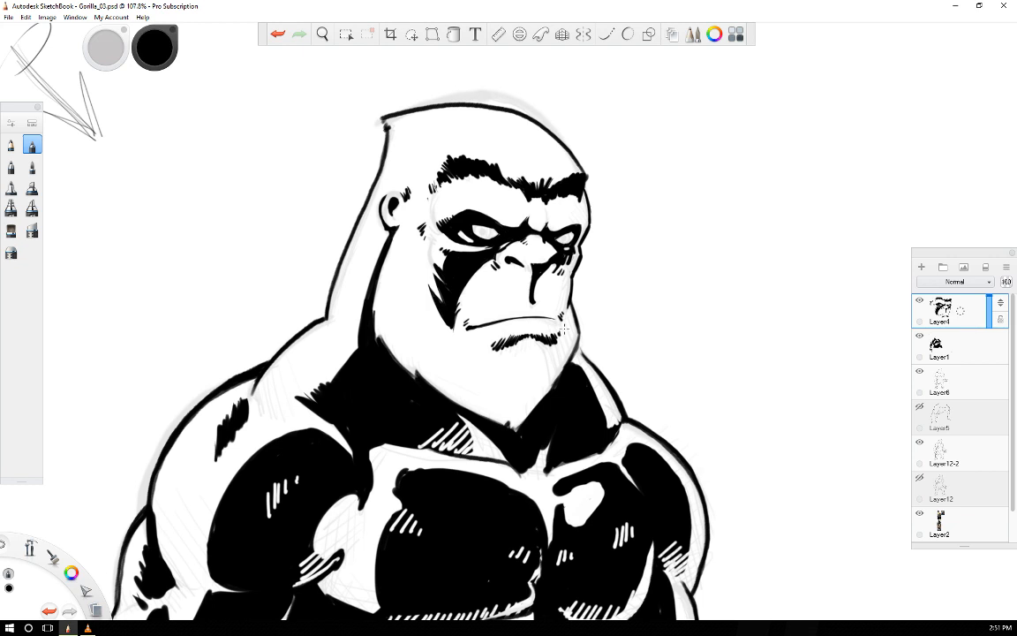
- Hide Layer1 and Layer6 so only the Layer4 face inks remain over the rough sketch
click(919, 335)
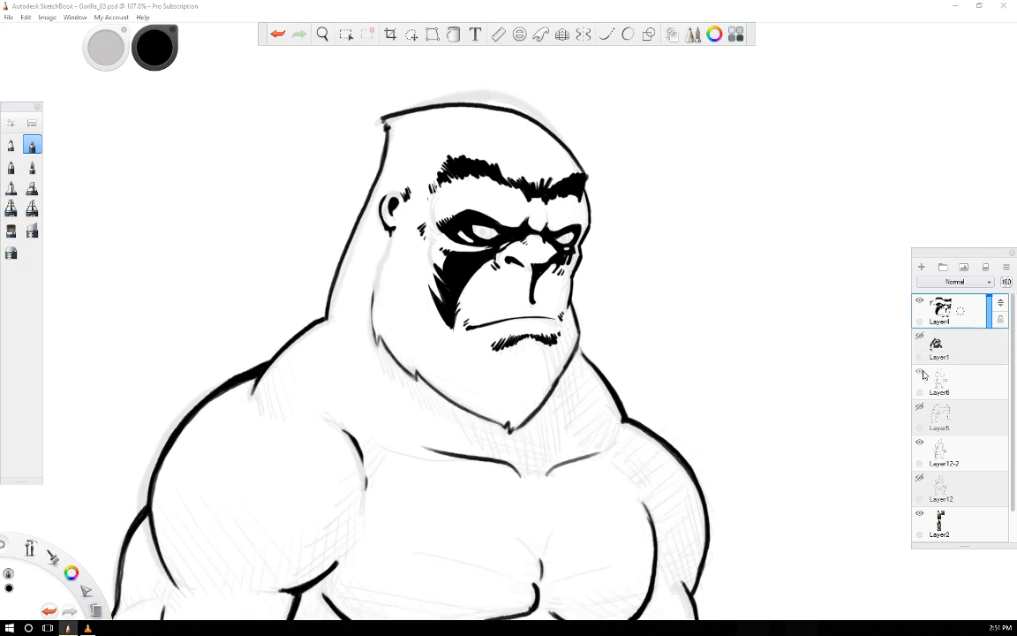
click(920, 371)
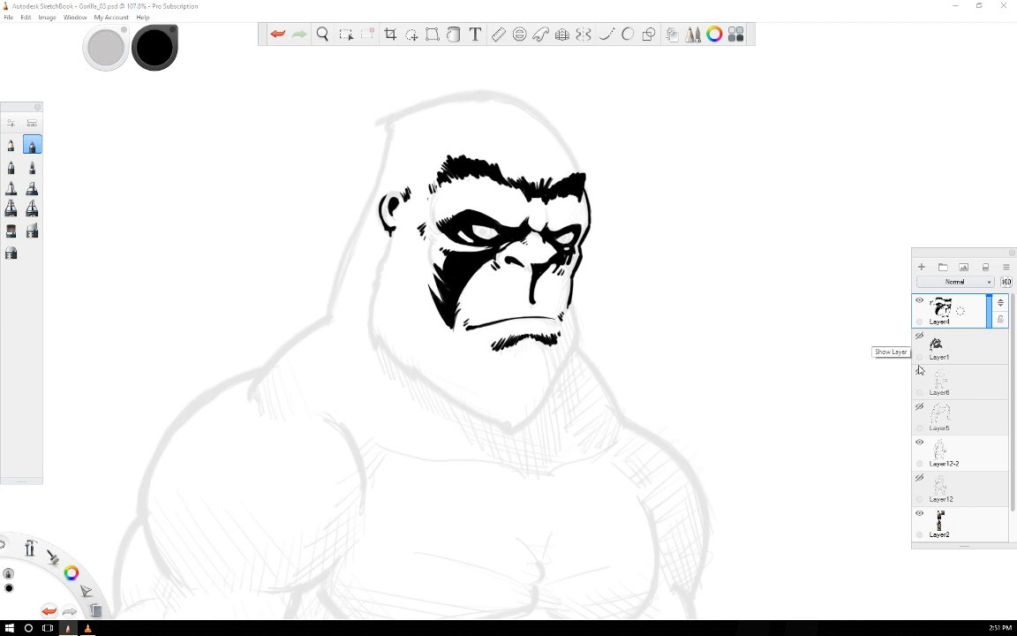
click(919, 371)
click(920, 335)
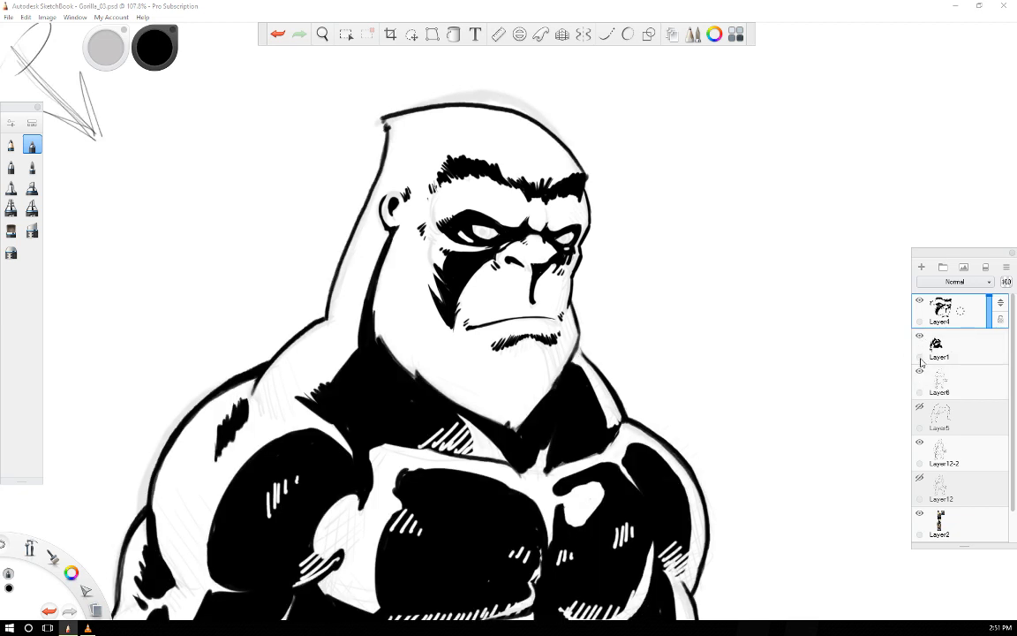
click(919, 371)
click(920, 335)
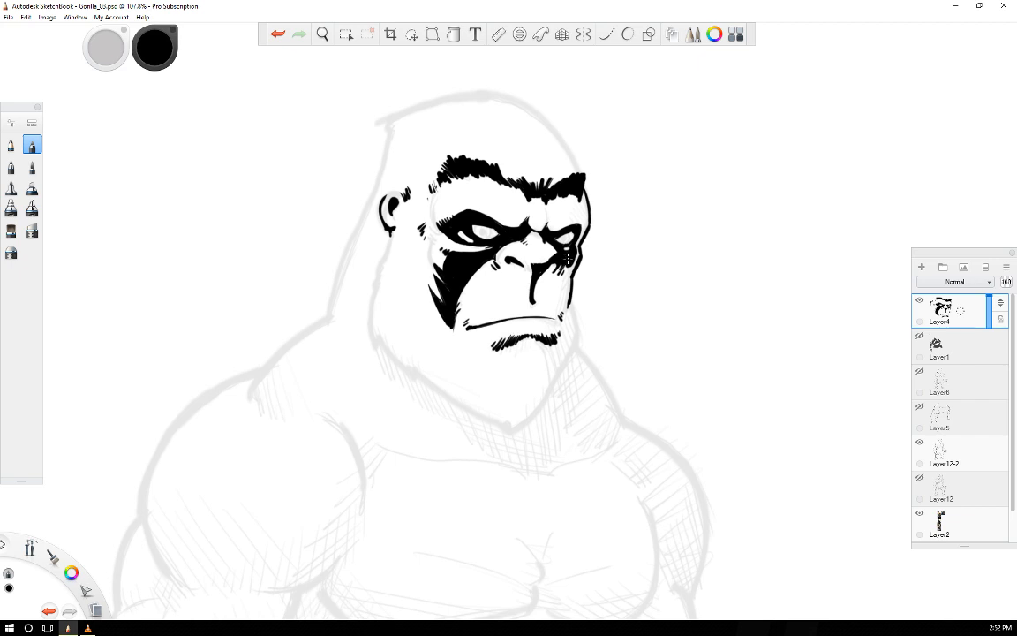
- Rework the shadow below the far eye and add fine hatching along the inner edge of the near cheek shadow
drag(561, 272, 572, 256)
click(277, 36)
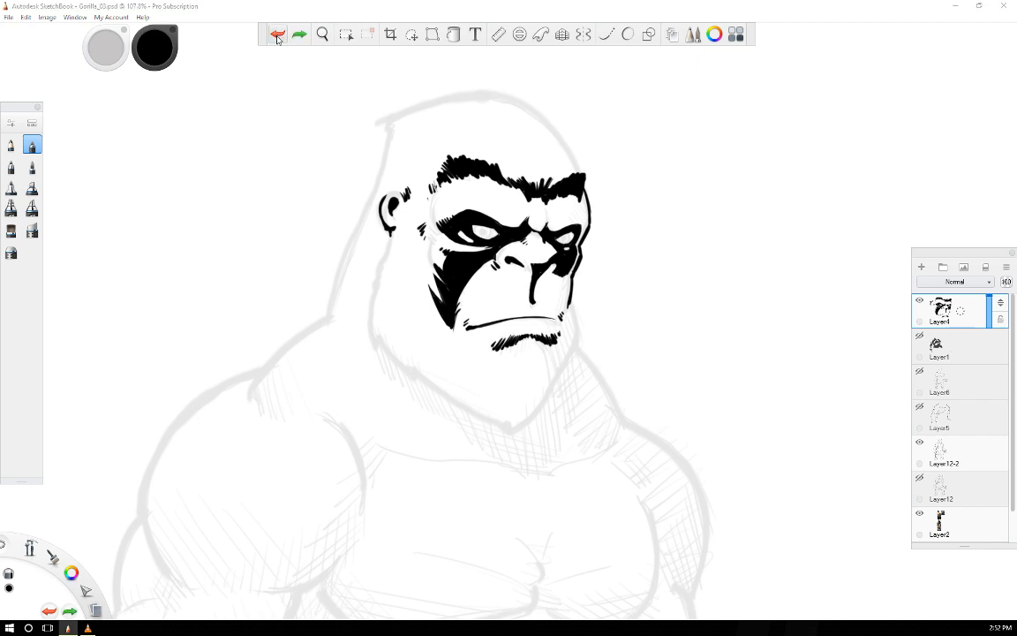
drag(102, 50, 106, 50)
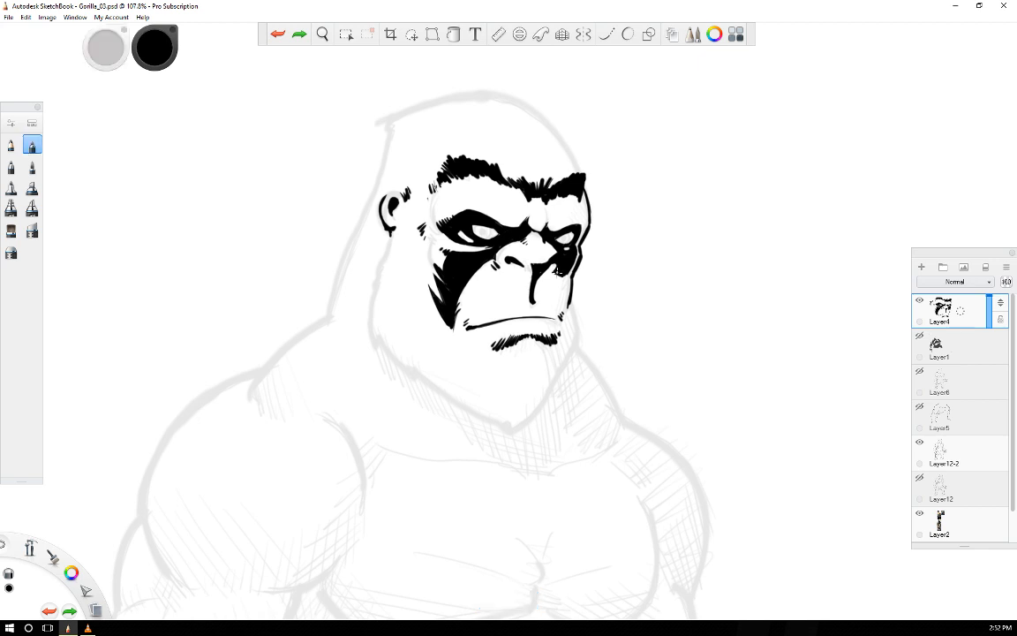
drag(563, 267, 561, 275)
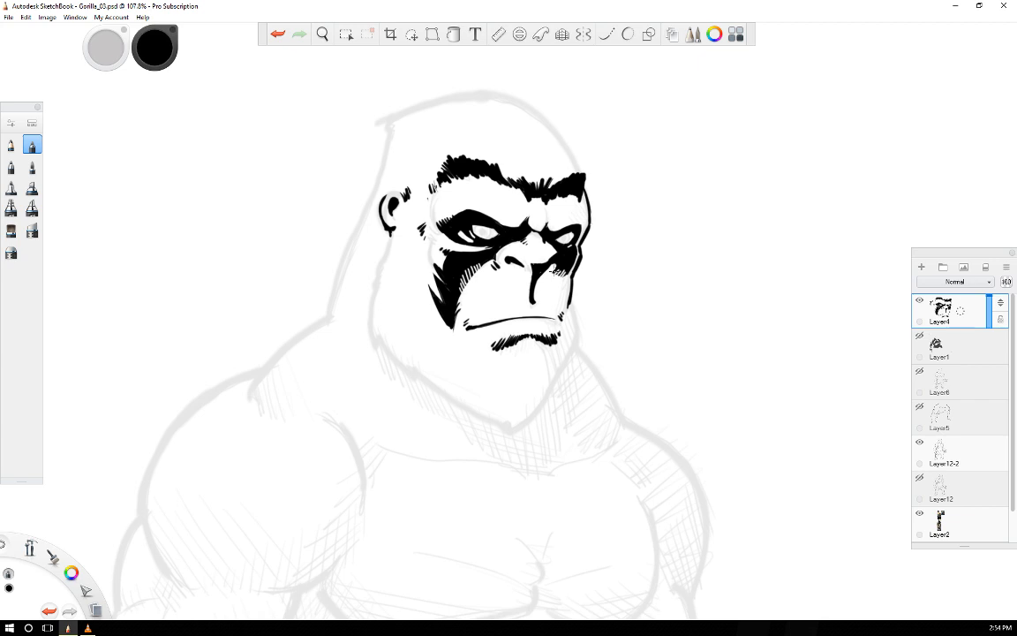
drag(563, 272, 568, 283)
- Ink long curved fur strokes along the near jaw, from the sideburn to the corner of the mouth
drag(374, 298, 377, 343)
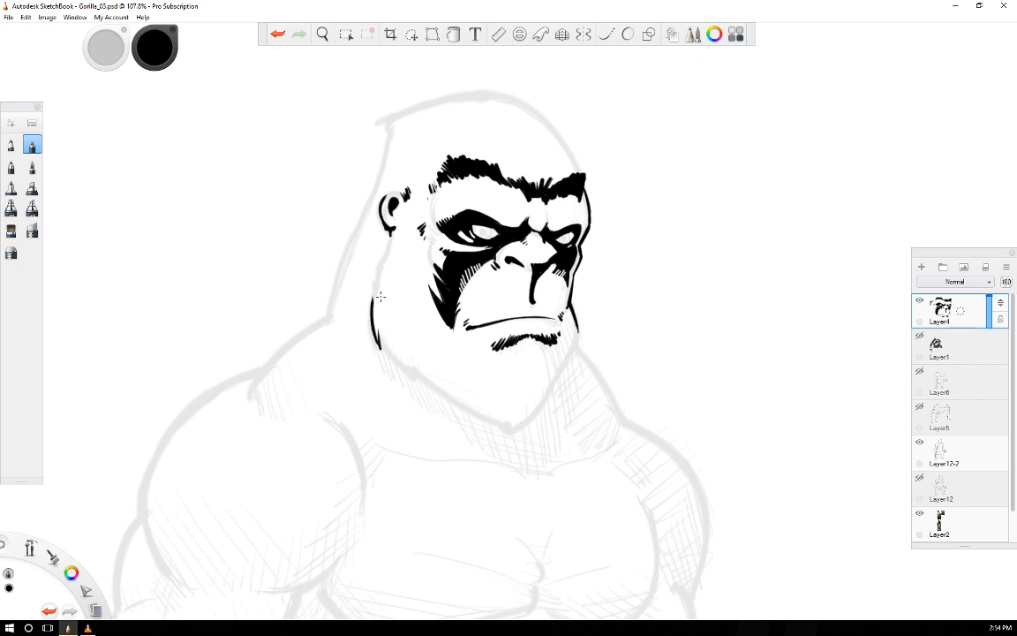
mouse_move(372, 299)
mouse_down()
mouse_move(379, 346)
mouse_move(403, 356)
mouse_up()
mouse_move(383, 309)
mouse_down()
mouse_move(402, 354)
mouse_move(391, 329)
mouse_up()
drag(411, 327, 448, 364)
drag(430, 314, 456, 344)
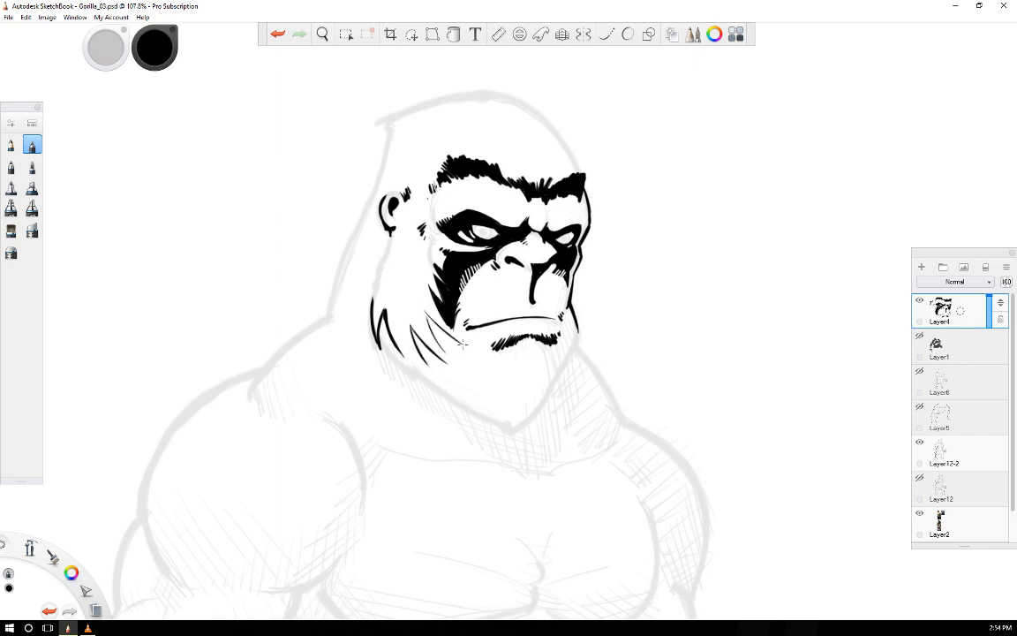
drag(439, 304, 459, 340)
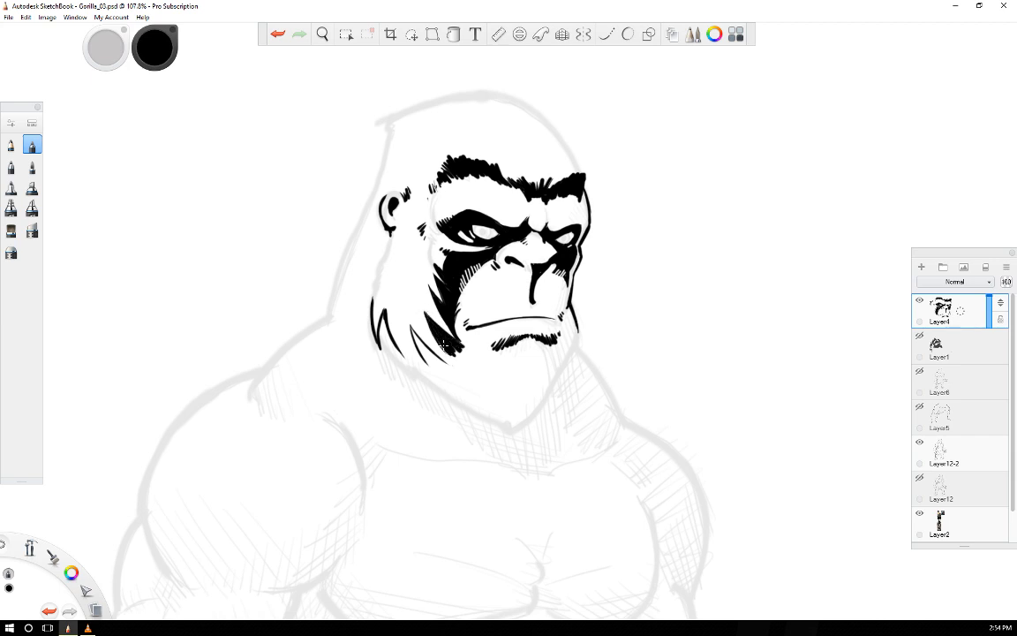
- Fill between the near-jaw strokes with black to form thick pointed fur tufts
drag(435, 345, 458, 362)
mouse_move(412, 330)
mouse_down()
mouse_move(434, 368)
mouse_move(411, 357)
mouse_move(438, 367)
mouse_up()
drag(364, 305, 415, 361)
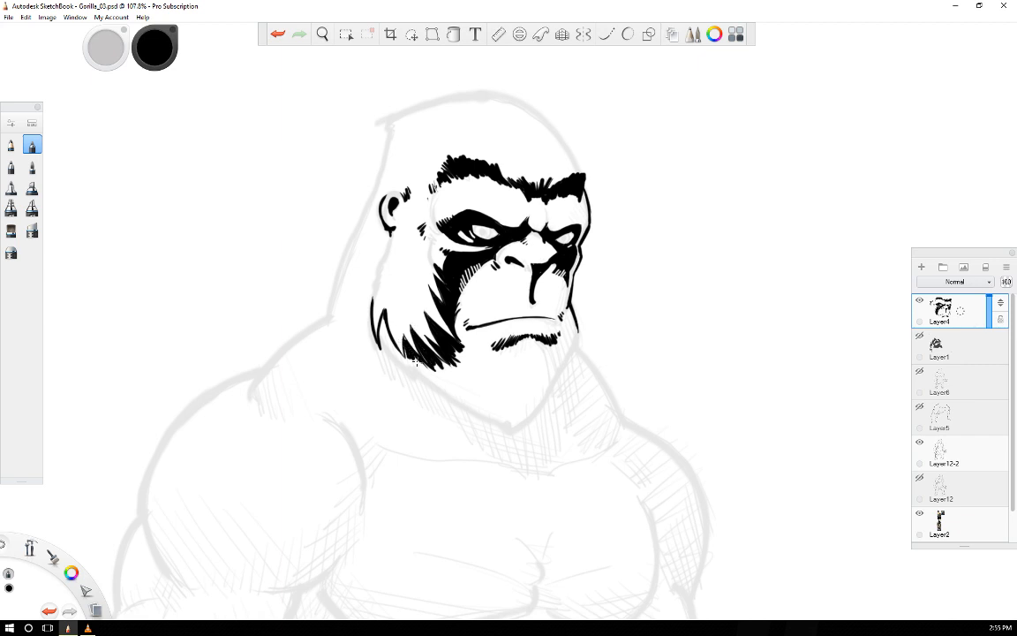
drag(382, 318, 382, 342)
drag(384, 319, 390, 346)
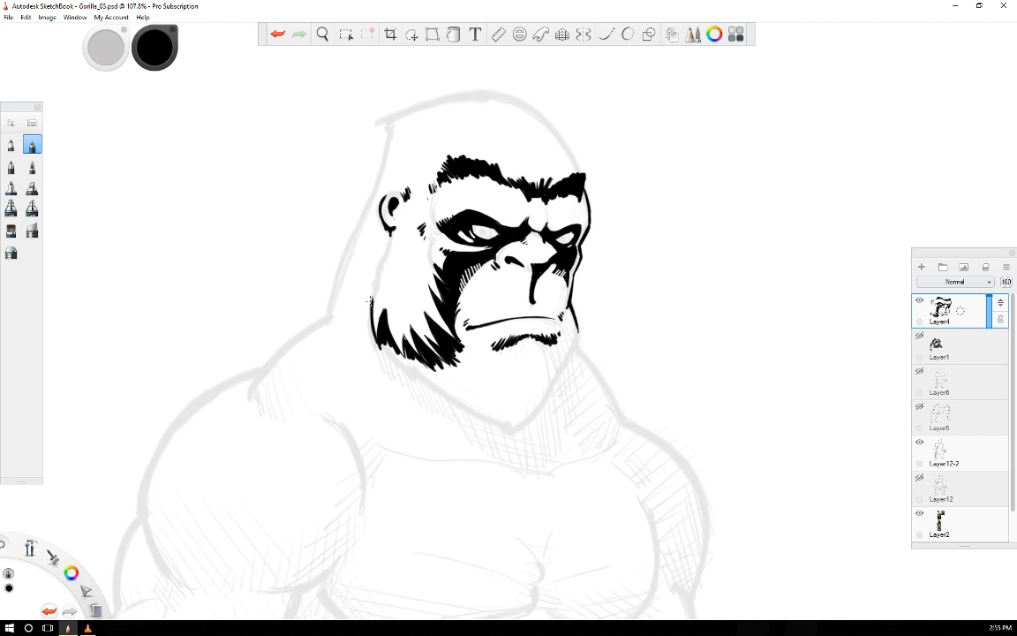
drag(370, 301, 372, 333)
mouse_move(383, 332)
mouse_down()
mouse_move(407, 372)
mouse_move(431, 376)
mouse_move(412, 380)
mouse_move(425, 381)
mouse_up()
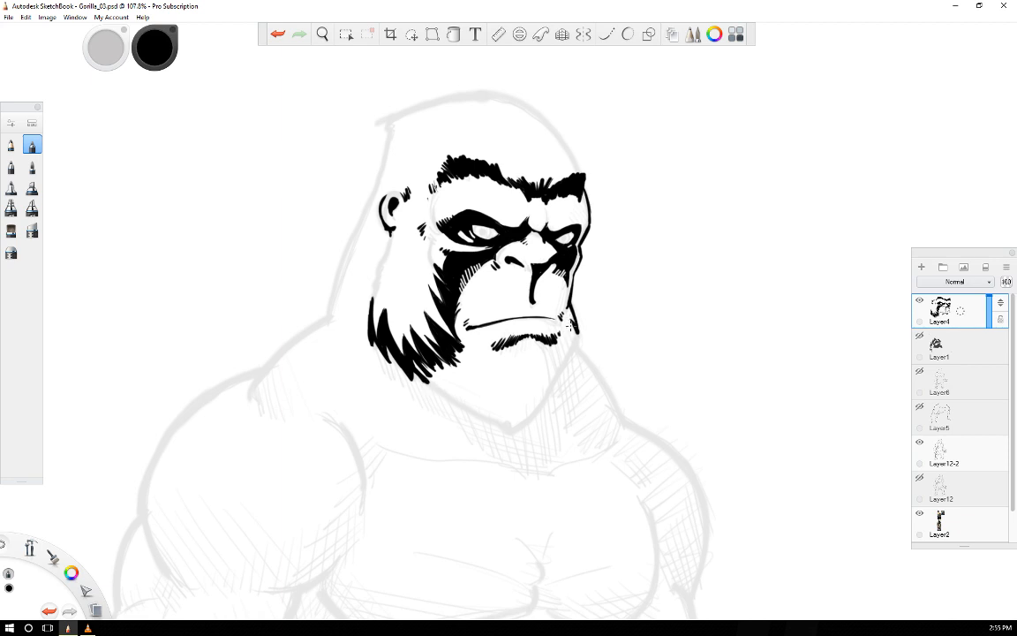
- Ink dark fur beside the far mouth corner and the far jaw contour down to the chin point
drag(574, 311, 579, 333)
drag(572, 319, 563, 350)
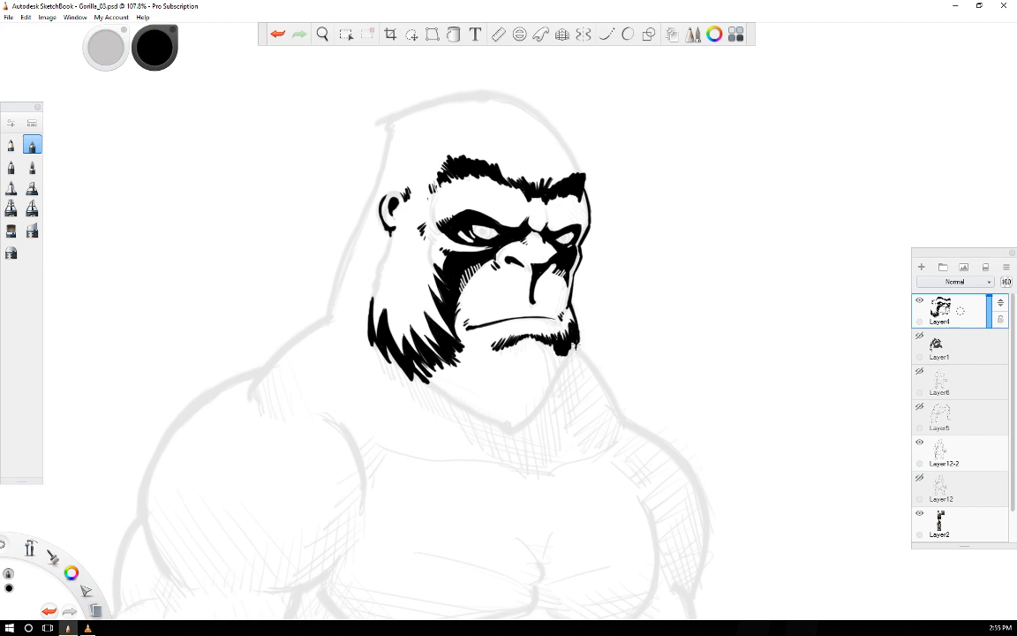
drag(581, 341, 555, 381)
drag(552, 385, 518, 426)
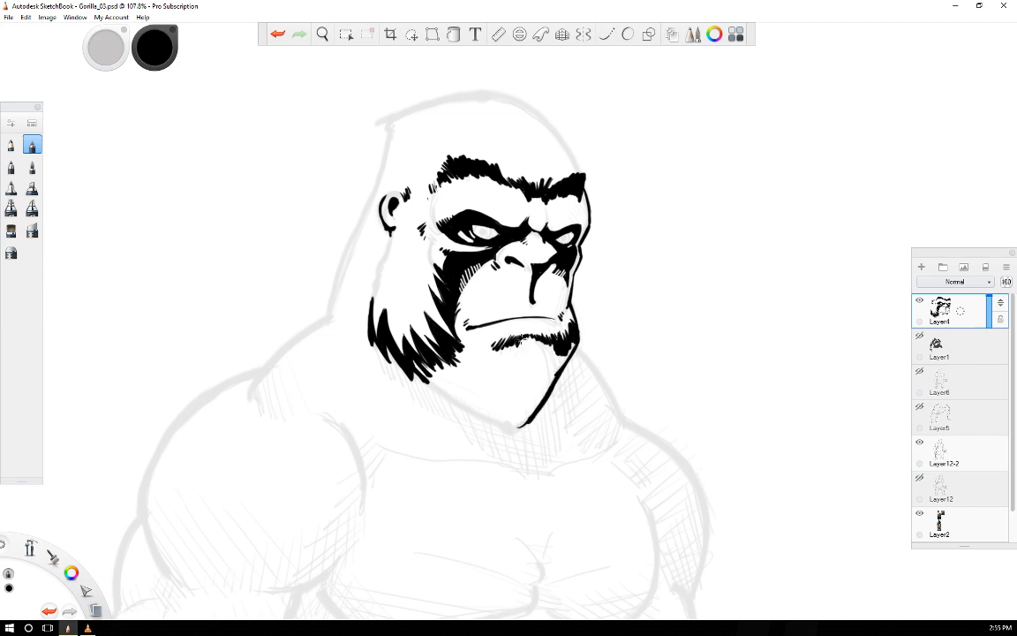
- Ink the chin's centre line and a jagged row of black beard tufts leading to the chin point
drag(529, 342, 531, 358)
mouse_move(530, 348)
mouse_down()
mouse_move(531, 399)
mouse_move(518, 425)
mouse_up()
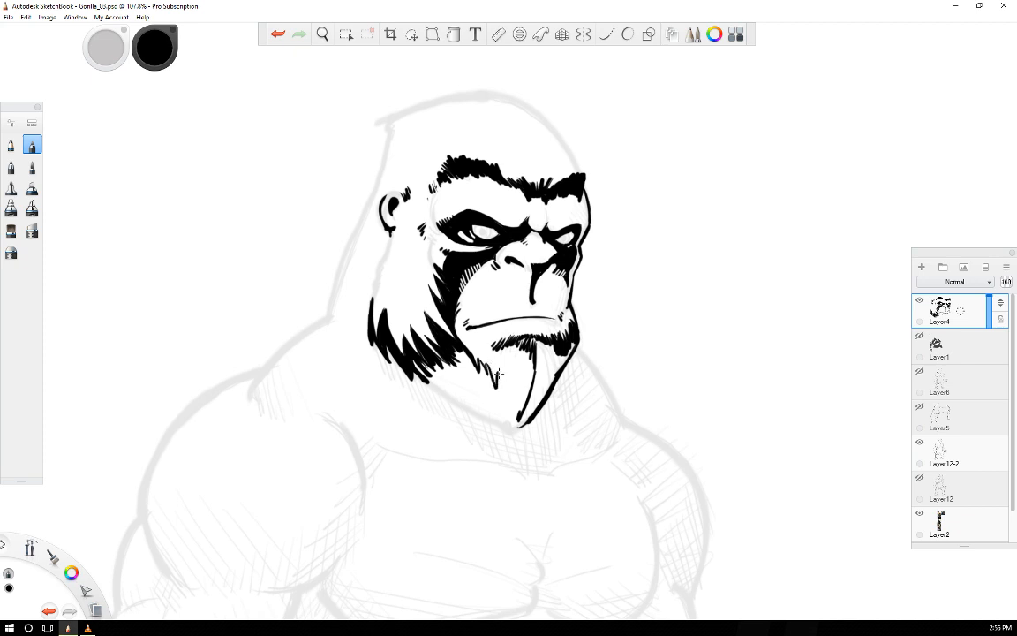
mouse_move(488, 367)
mouse_down()
mouse_move(497, 385)
mouse_move(523, 389)
mouse_move(518, 397)
mouse_up()
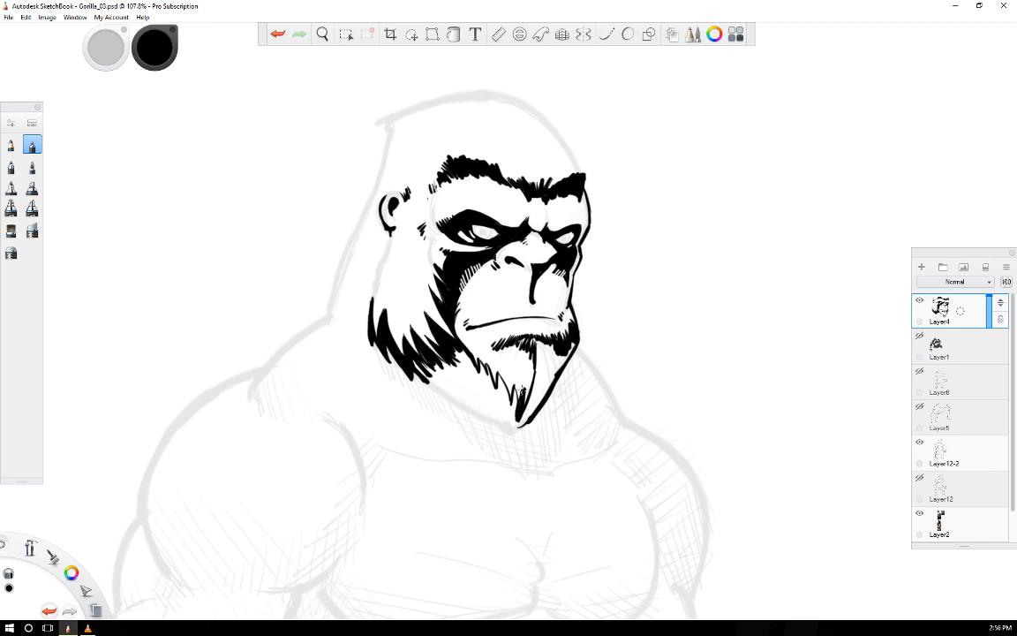
drag(525, 406, 524, 382)
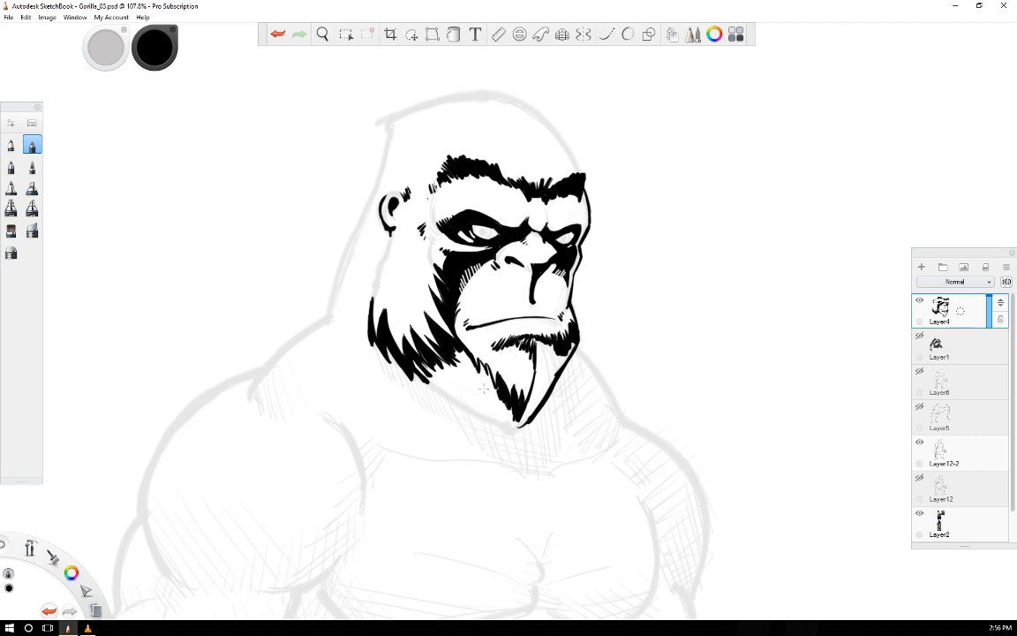
- Fill the near cheek fur with solid black and join it to the chin beard
drag(481, 362, 496, 391)
drag(427, 364, 444, 383)
mouse_move(375, 327)
mouse_down()
mouse_move(454, 383)
mouse_move(467, 372)
mouse_up()
drag(412, 317, 424, 336)
drag(458, 353, 471, 373)
- Ink the lower jaw outline to the chin and fill the area above it with solid black
drag(416, 370, 458, 402)
drag(442, 387, 484, 416)
drag(466, 405, 504, 423)
drag(503, 414, 513, 424)
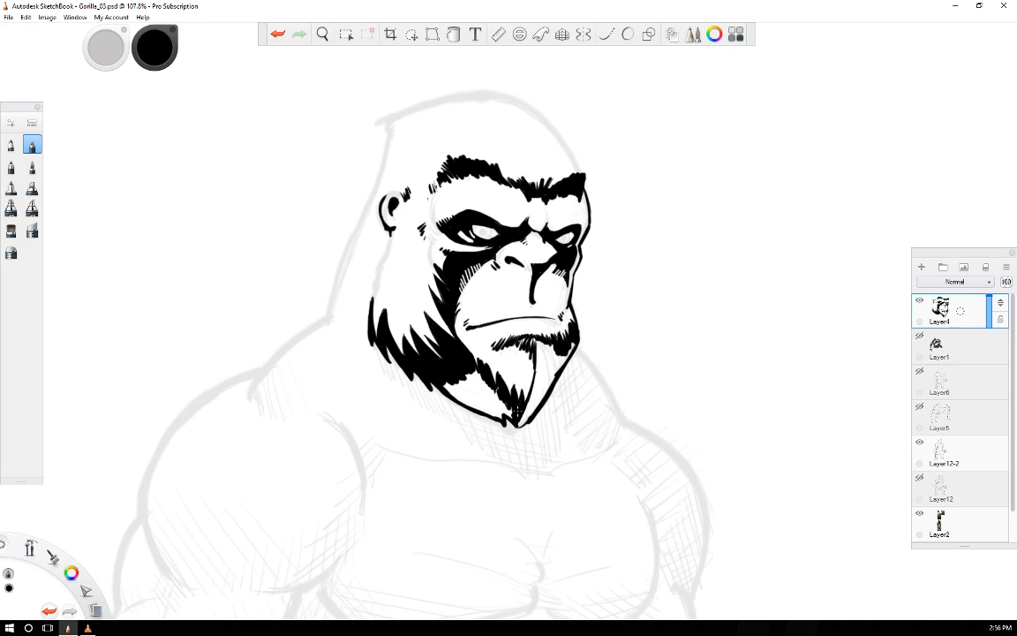
drag(515, 417, 525, 411)
mouse_move(448, 392)
mouse_down()
mouse_move(477, 394)
mouse_move(481, 376)
mouse_move(422, 365)
mouse_move(437, 366)
mouse_move(458, 399)
mouse_move(496, 402)
mouse_up()
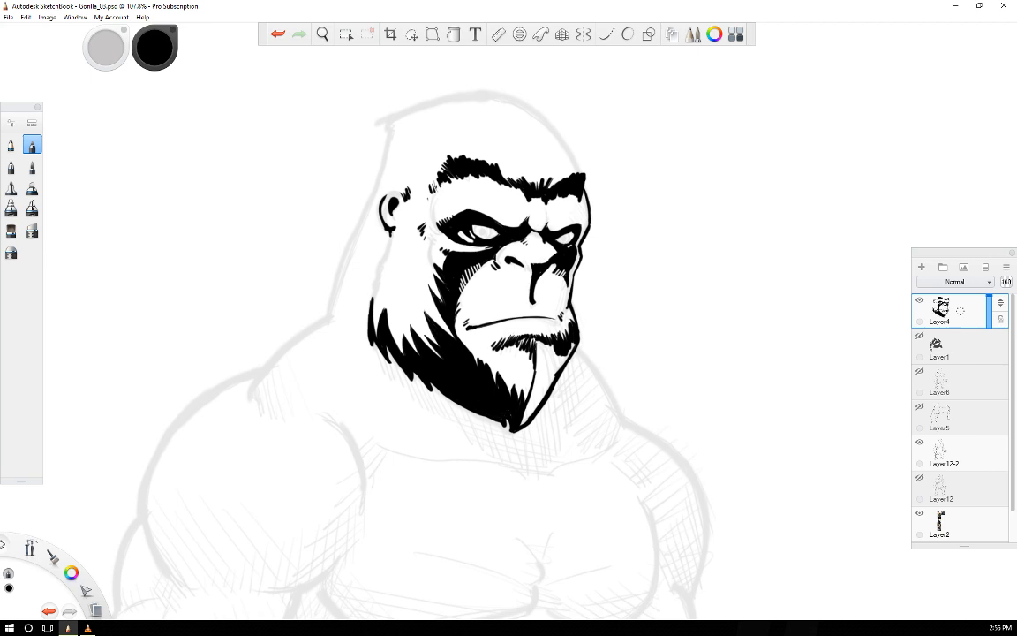
- Fill the far side of the beard with solid black and thicken the hair below the lower lip
mouse_move(534, 342)
mouse_down()
mouse_move(543, 366)
mouse_move(565, 363)
mouse_move(542, 398)
mouse_move(543, 380)
mouse_move(530, 424)
mouse_move(536, 403)
mouse_up()
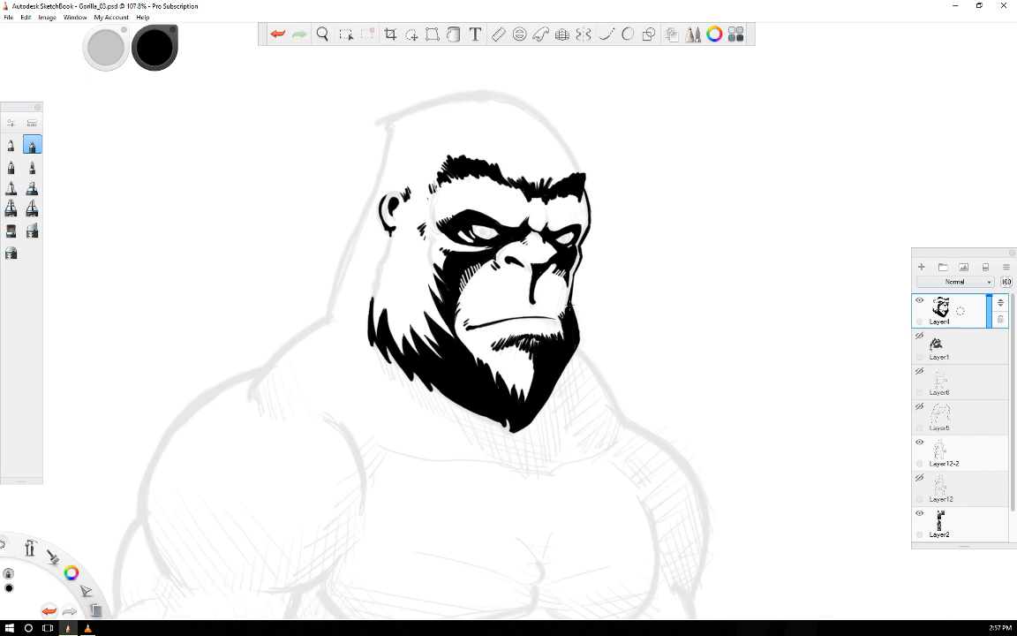
drag(519, 343, 528, 336)
- Ink a curved cheek contour from the near jaw fur towards the ear, and add spiky tufts along the far jaw edge
key(b)
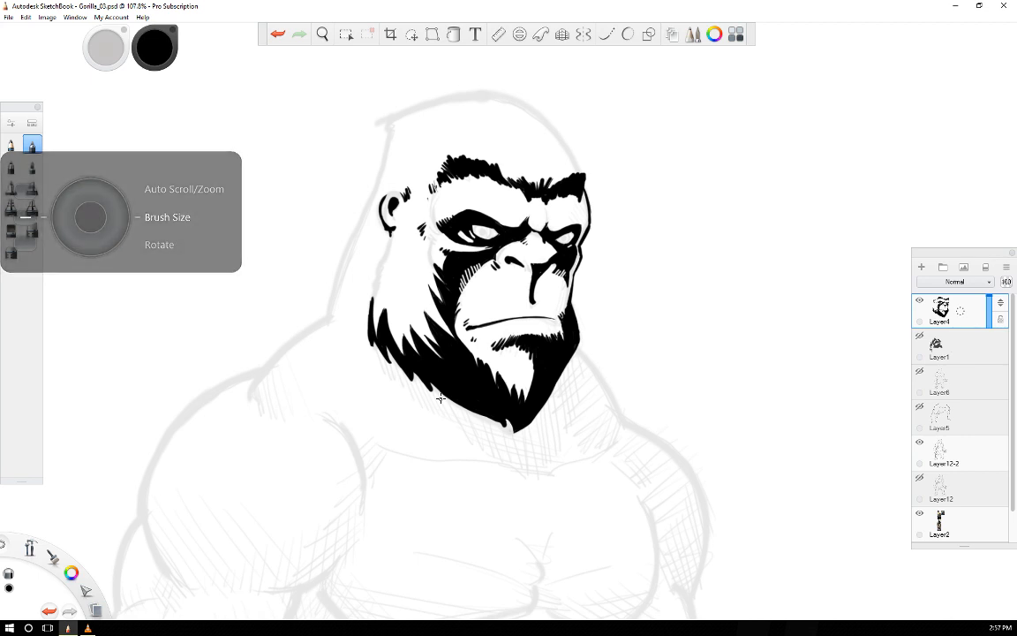
key(Left)
key(Left)
key(Right)
key(Right)
key(Right)
key(Right)
key(Right)
key(Right)
key(Right)
key(Right)
key(Right)
key(Right)
key(Right)
key(Right)
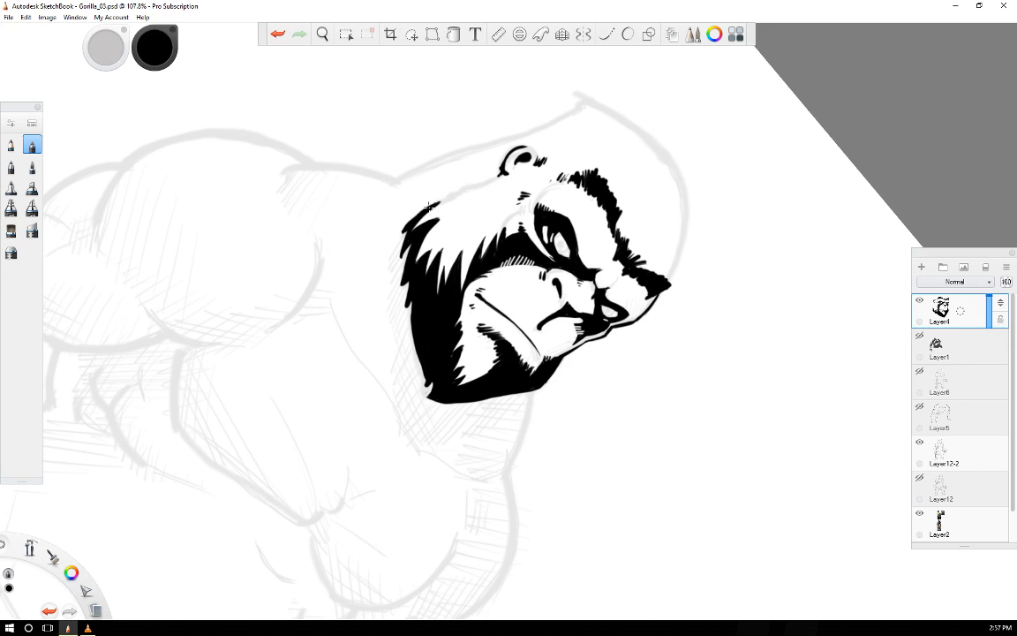
drag(430, 205, 459, 194)
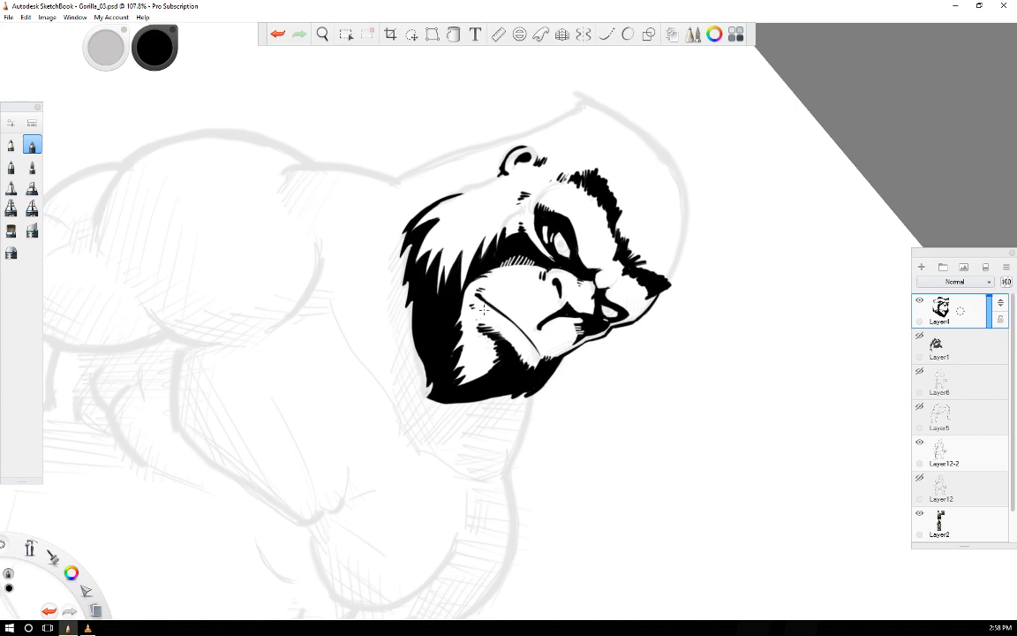
- Add short fur strokes below the ear and ink the curved top contour of the head from the brow to the crown
drag(504, 178, 491, 181)
key(Left)
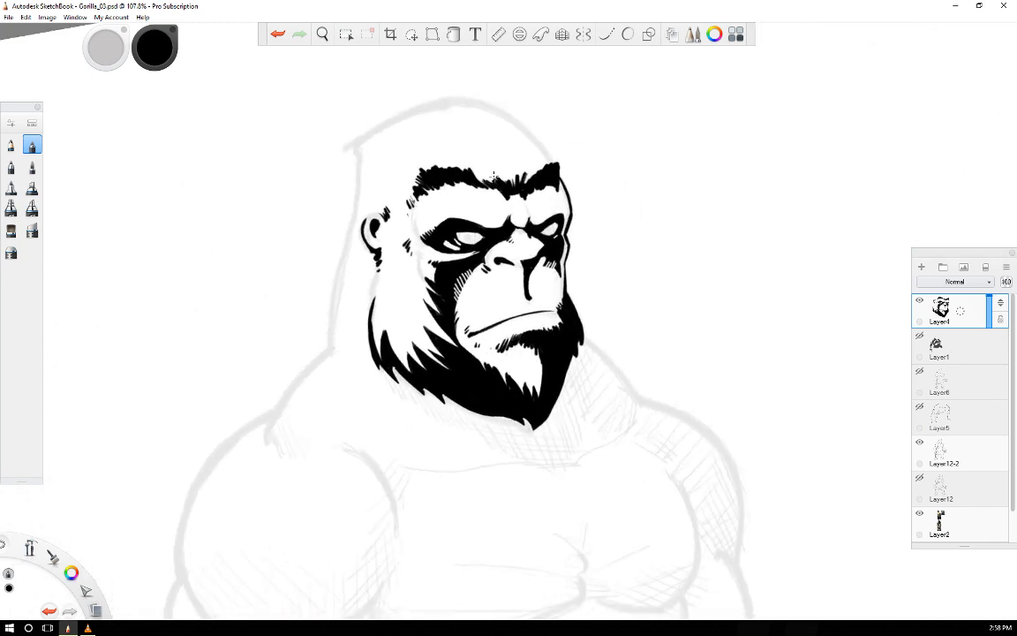
key(Left)
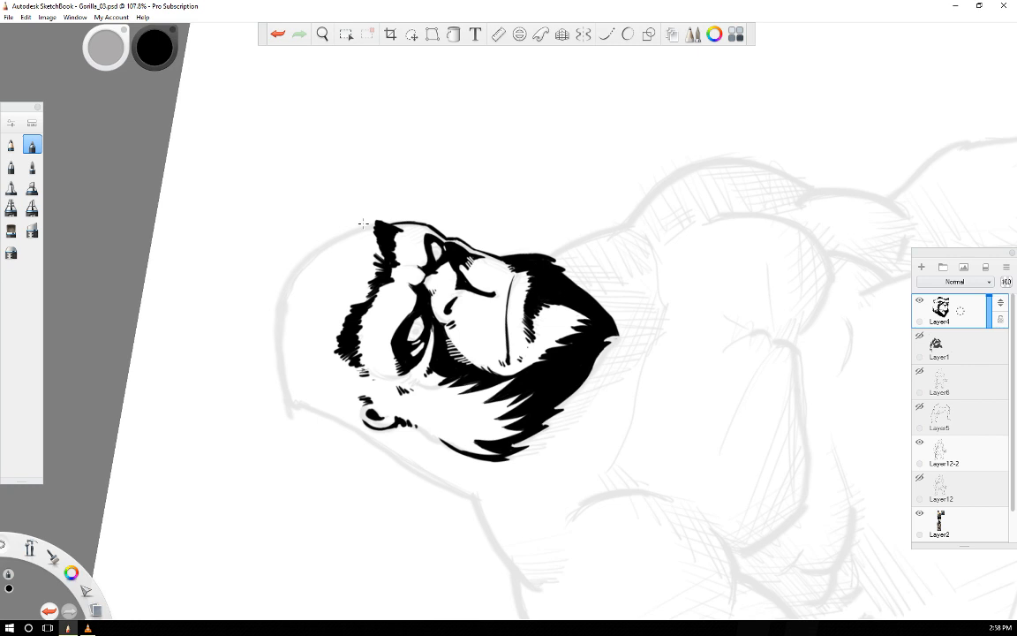
drag(365, 219, 307, 298)
drag(288, 397, 365, 220)
drag(321, 270, 371, 218)
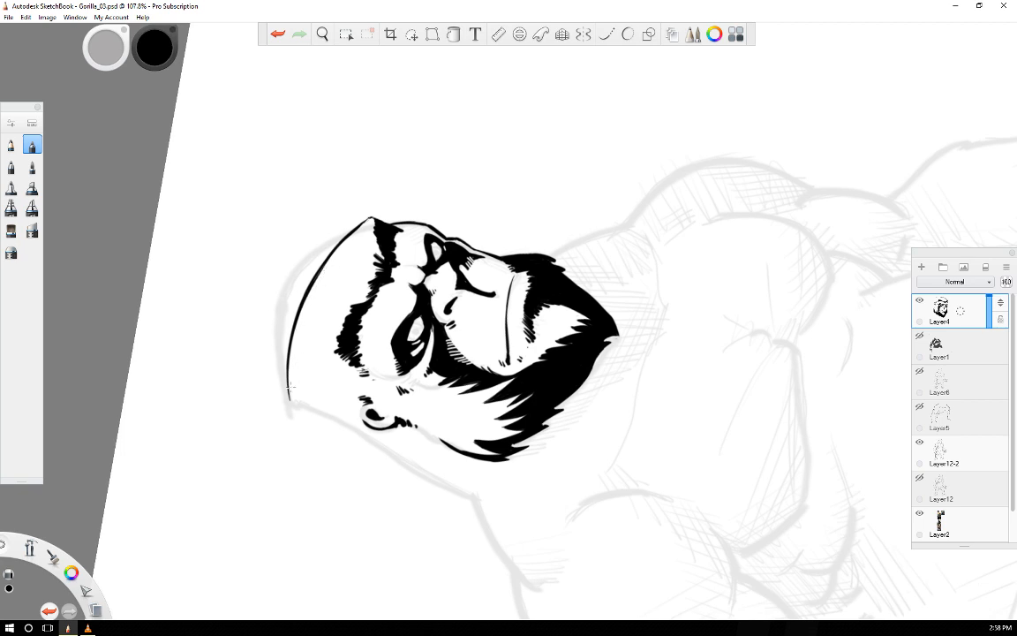
- Ink short hair strokes at the back of the crown and a refined, tapering back-of-head contour down to the neck
mouse_move(289, 394)
mouse_down()
mouse_move(293, 410)
mouse_move(321, 411)
mouse_up()
key(Right)
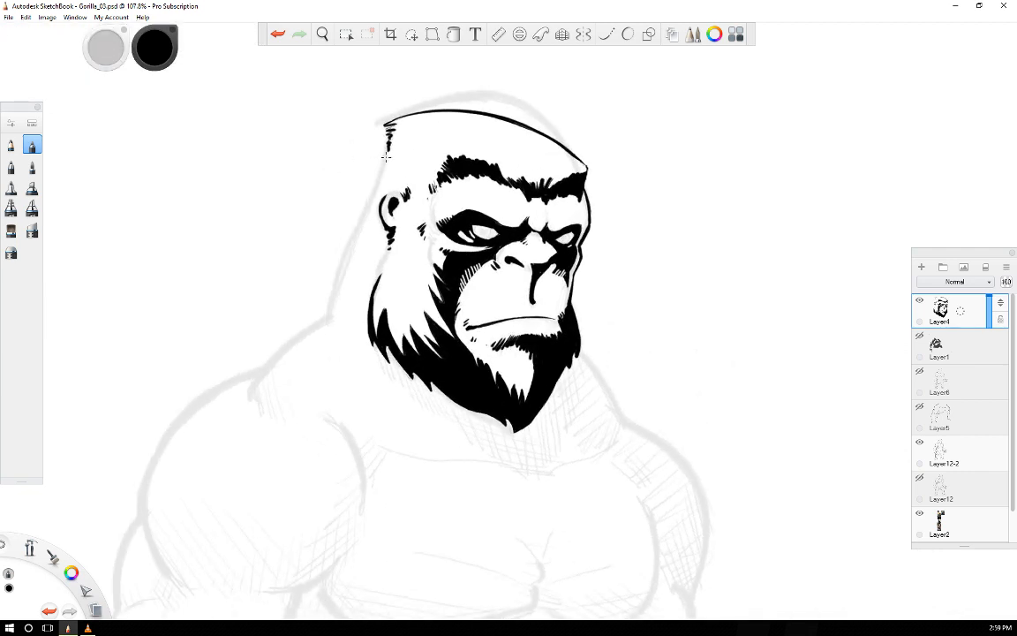
drag(389, 149, 360, 212)
drag(334, 295, 362, 211)
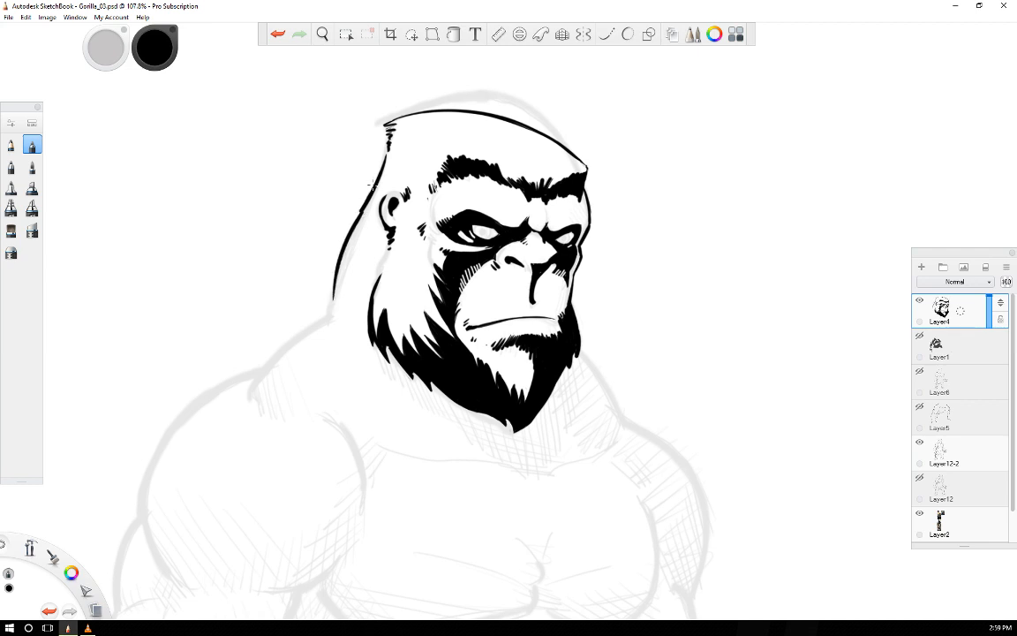
key(e)
drag(373, 175, 359, 212)
drag(378, 169, 373, 181)
- Hide the Layer12-2 sketch, extend solid black fur up the chin, and add hair strokes along the inner cheek
click(920, 442)
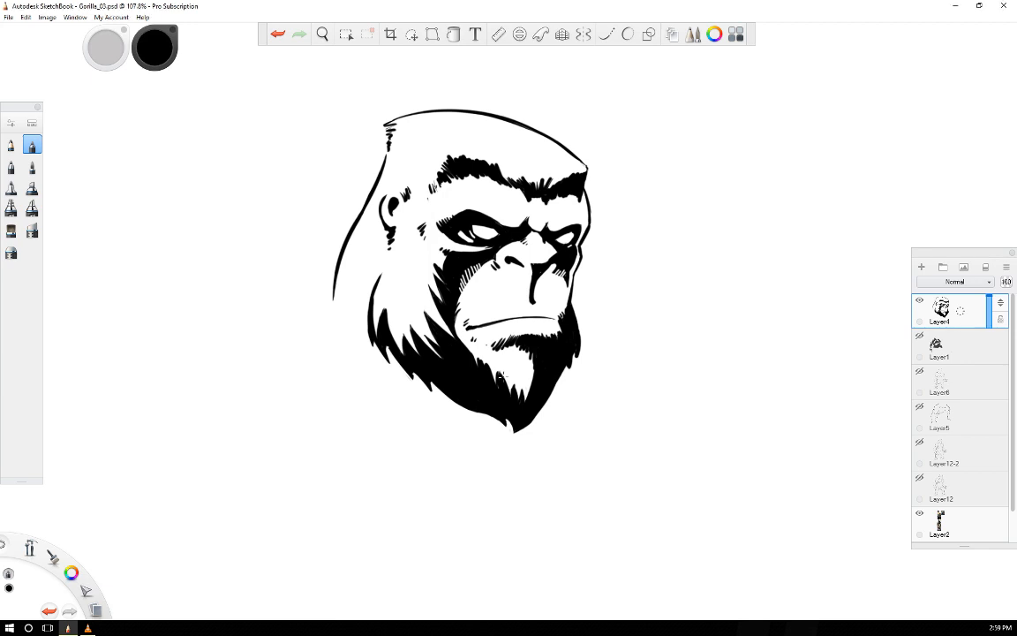
drag(504, 372, 508, 395)
mouse_move(508, 371)
mouse_down()
mouse_move(513, 398)
mouse_move(532, 376)
mouse_move(524, 399)
mouse_move(506, 391)
mouse_up()
drag(455, 334, 497, 385)
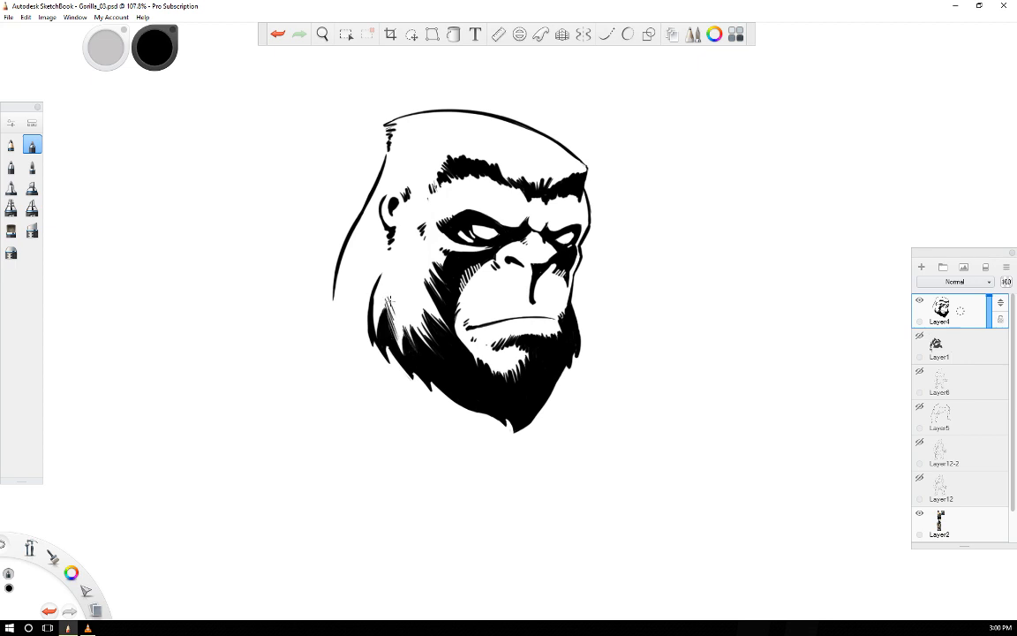
- Fill the outer edge of the near cheek fur with solid black and spiky strokes up towards the ear
mouse_move(374, 301)
mouse_down()
mouse_move(384, 327)
mouse_move(387, 319)
mouse_up()
mouse_move(382, 279)
mouse_down()
mouse_move(390, 302)
mouse_move(392, 286)
mouse_up()
mouse_move(379, 278)
mouse_down()
mouse_move(376, 331)
mouse_move(380, 316)
mouse_up()
- Add hair at the near end of the brow and break the far face contour into short brow and cheek strokes
drag(442, 151, 444, 158)
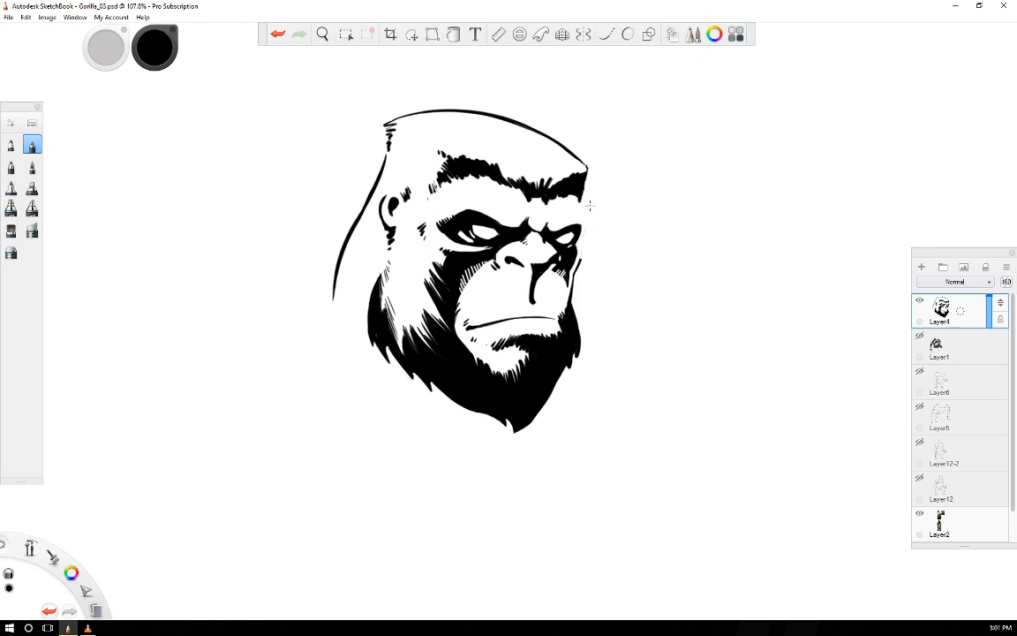
drag(582, 260, 583, 241)
drag(578, 248, 575, 268)
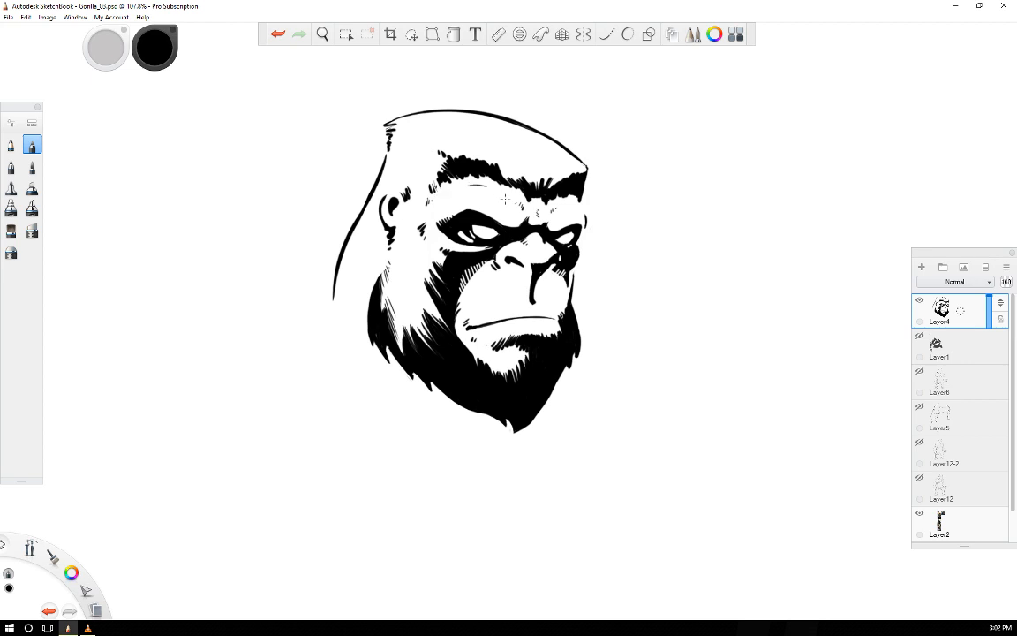
drag(577, 200, 582, 204)
mouse_move(587, 178)
mouse_down()
mouse_move(583, 201)
mouse_move(582, 166)
mouse_up()
drag(582, 186, 590, 181)
drag(587, 167, 589, 179)
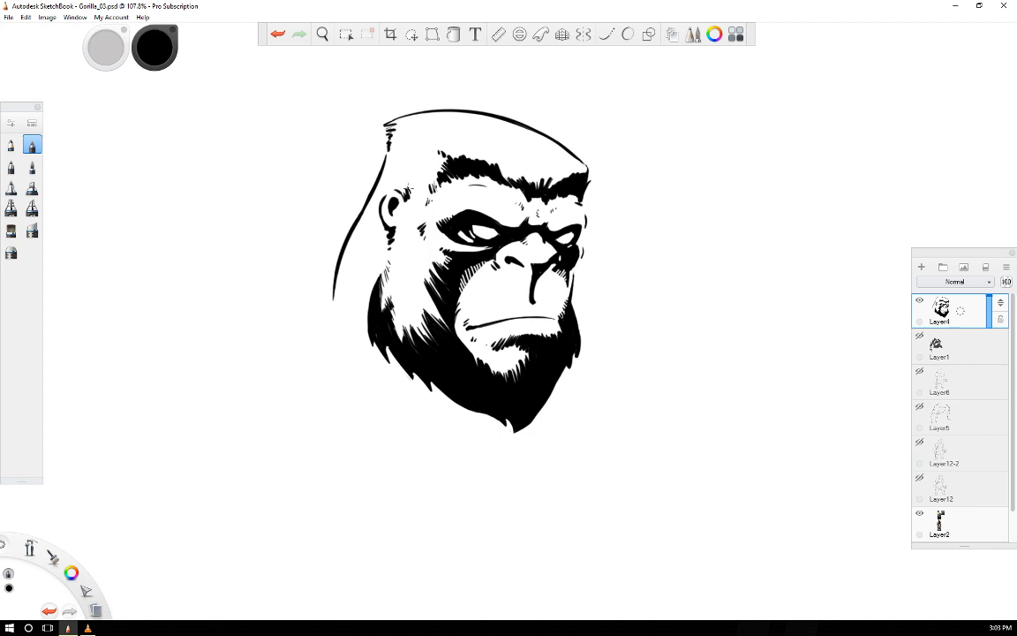
- Add fur in front of the ear, undo the line along its front edge, and ink the inner ear detail
mouse_move(404, 190)
mouse_down()
mouse_move(409, 198)
mouse_move(410, 182)
mouse_up()
drag(408, 208, 407, 204)
click(278, 35)
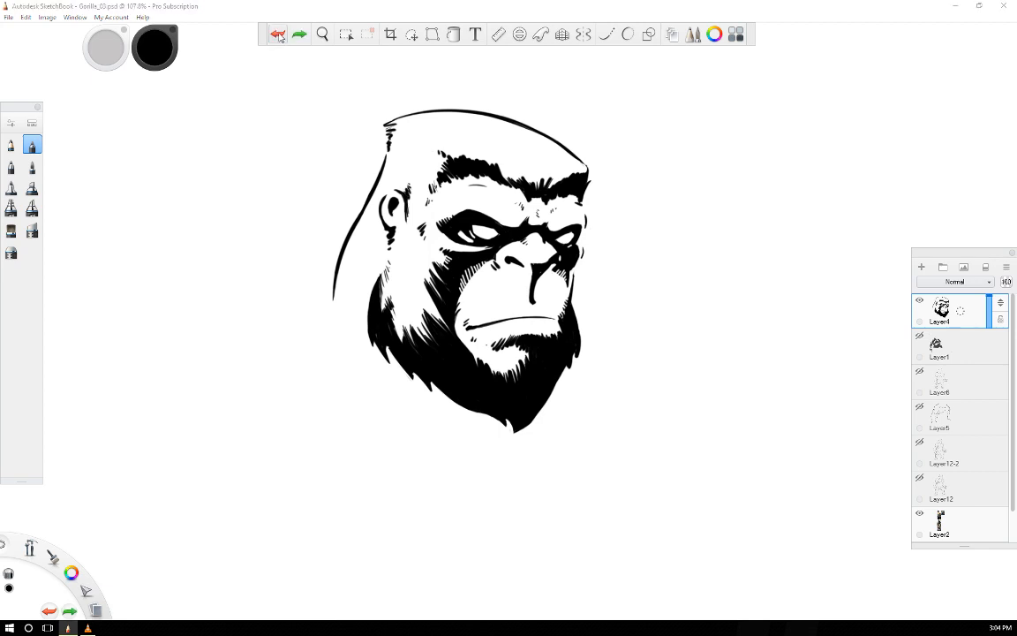
click(278, 34)
click(278, 35)
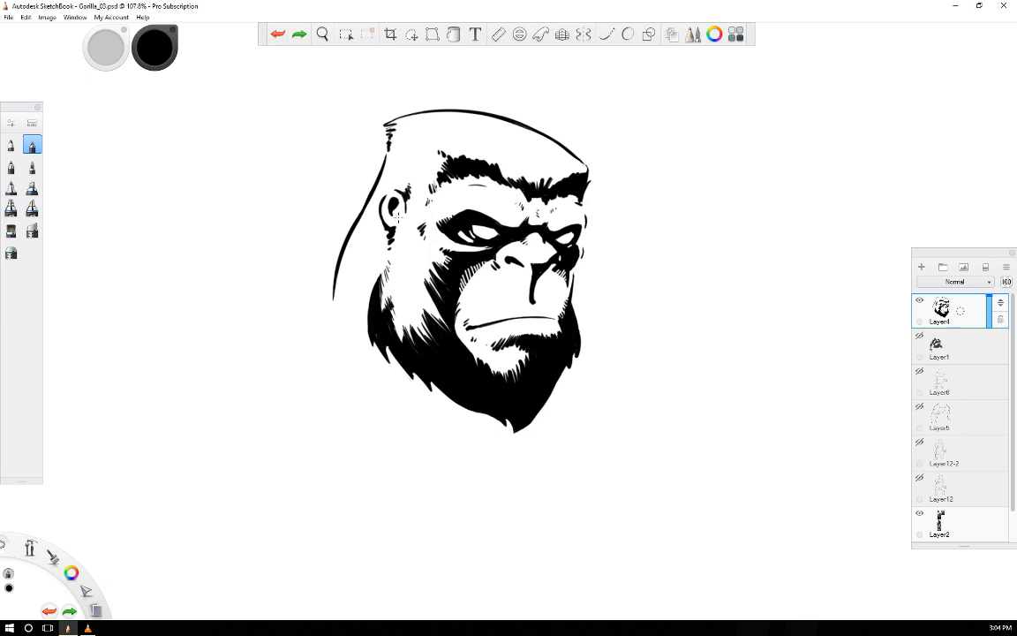
drag(399, 219, 405, 206)
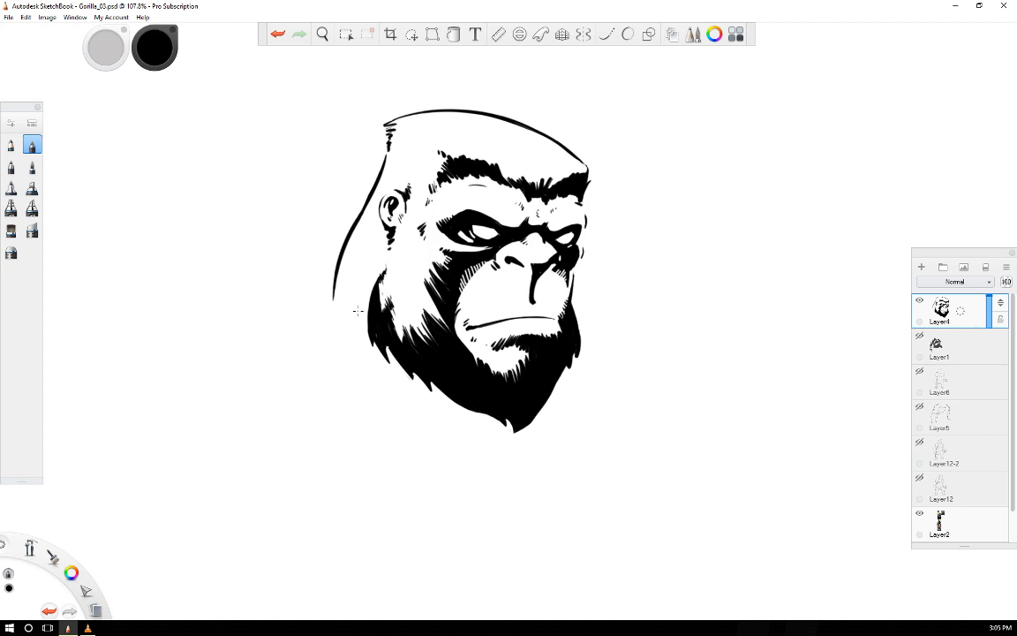
- Hatch the neck behind the near cheek fur with parallel diagonal strokes
mouse_move(352, 304)
mouse_down()
mouse_move(369, 327)
mouse_move(371, 315)
mouse_up()
mouse_move(362, 293)
mouse_down()
mouse_move(373, 307)
mouse_move(373, 293)
mouse_up()
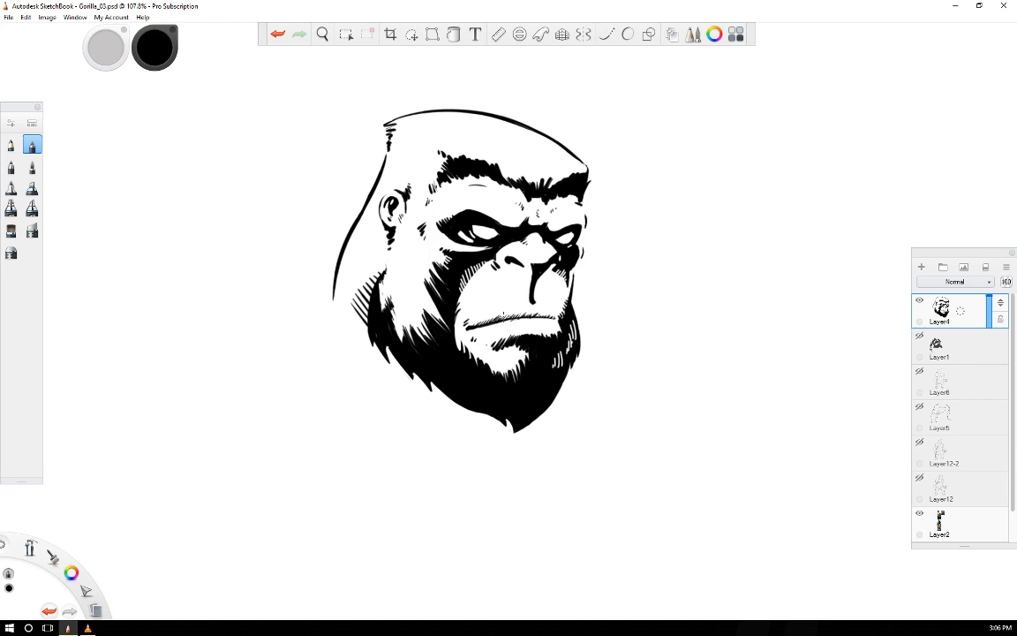
- Undo the hatching above the mouth and redraw the far half of the mouth line
click(277, 34)
click(278, 34)
click(278, 33)
key(ctrl+z)
key(ctrl+z)
key(ctrl+z)
key(ctrl+z)
key(ctrl+z)
key(ctrl+z)
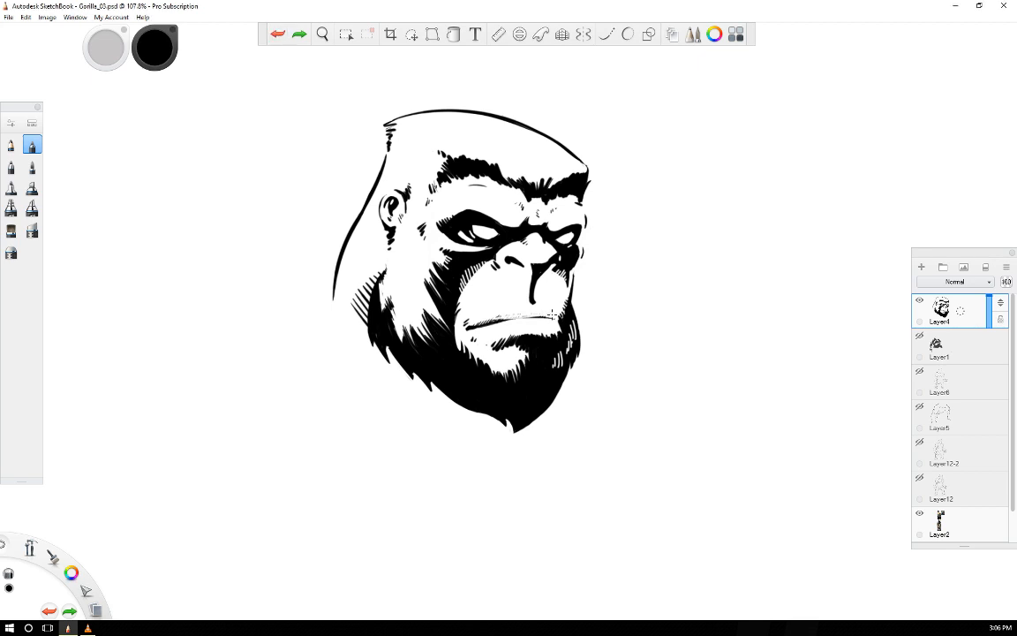
key(ctrl+z)
key(ctrl+z)
key(ctrl+z)
key(ctrl+z)
key(ctrl+z)
key(ctrl+z)
key(ctrl+y)
key(ctrl+y)
key(ctrl+y)
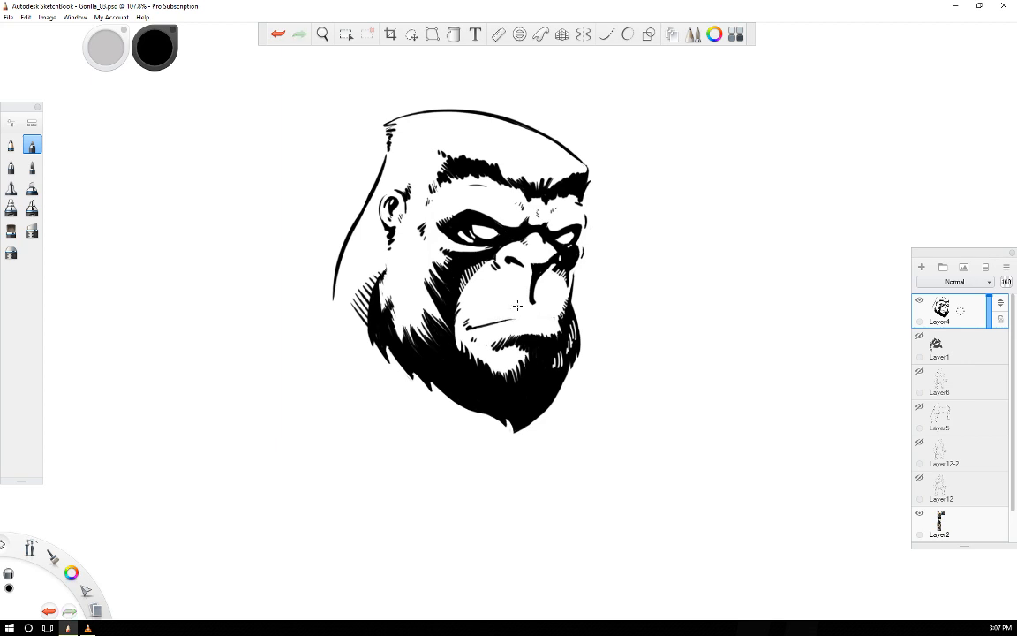
drag(504, 322, 550, 320)
- Create a new layer and ink the upper lip contour with fine diagonal hatching above the mouth line
click(921, 267)
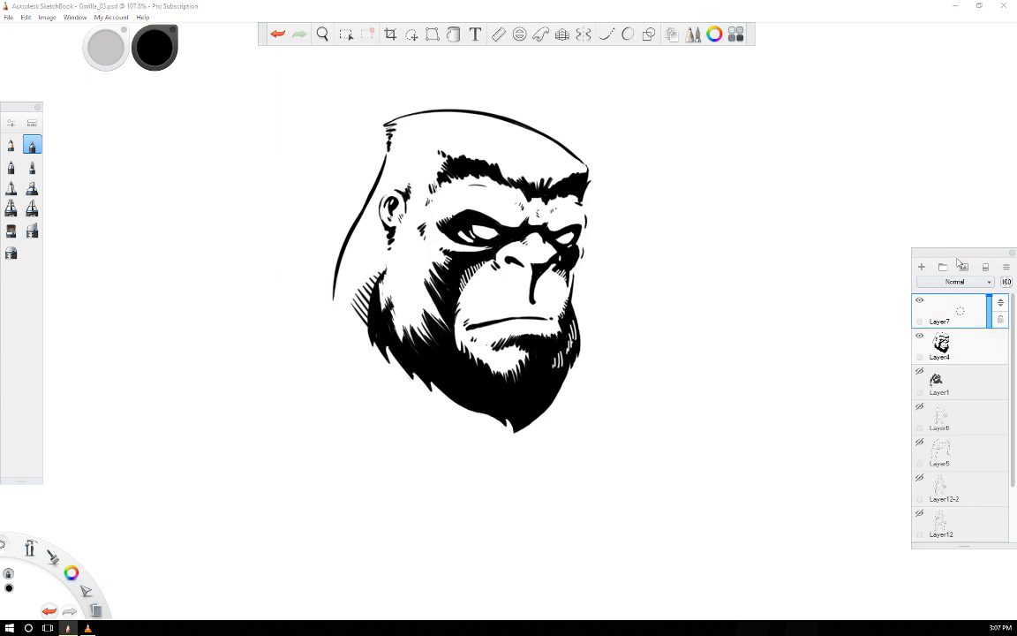
drag(106, 46, 104, 47)
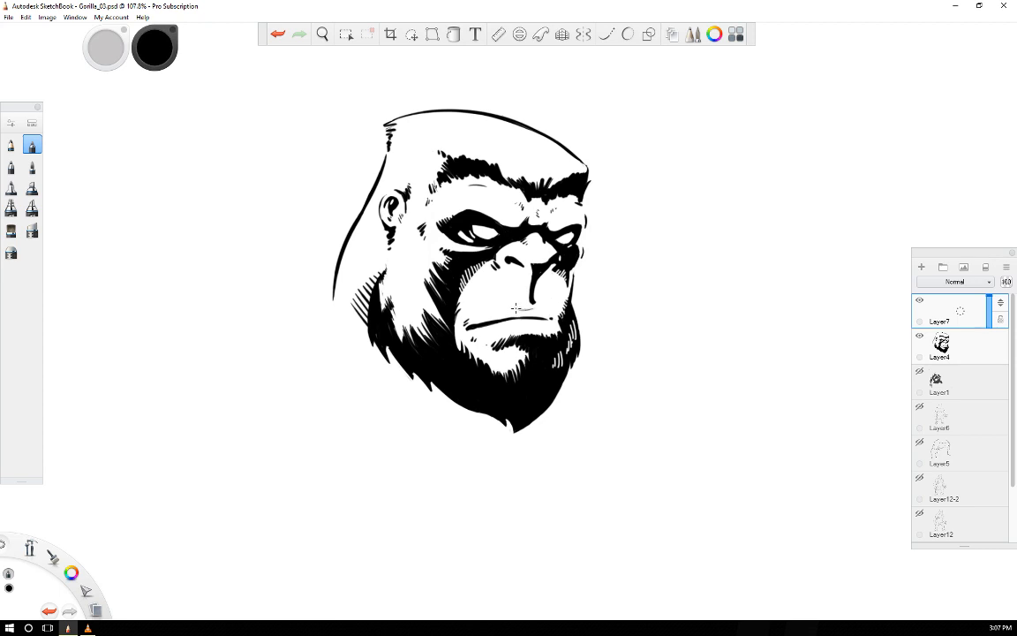
mouse_move(519, 307)
mouse_down()
mouse_move(512, 314)
mouse_move(544, 317)
mouse_up()
mouse_move(513, 308)
mouse_down()
mouse_move(475, 324)
mouse_move(487, 320)
mouse_up()
mouse_move(516, 311)
mouse_down()
mouse_move(478, 324)
mouse_move(541, 314)
mouse_up()
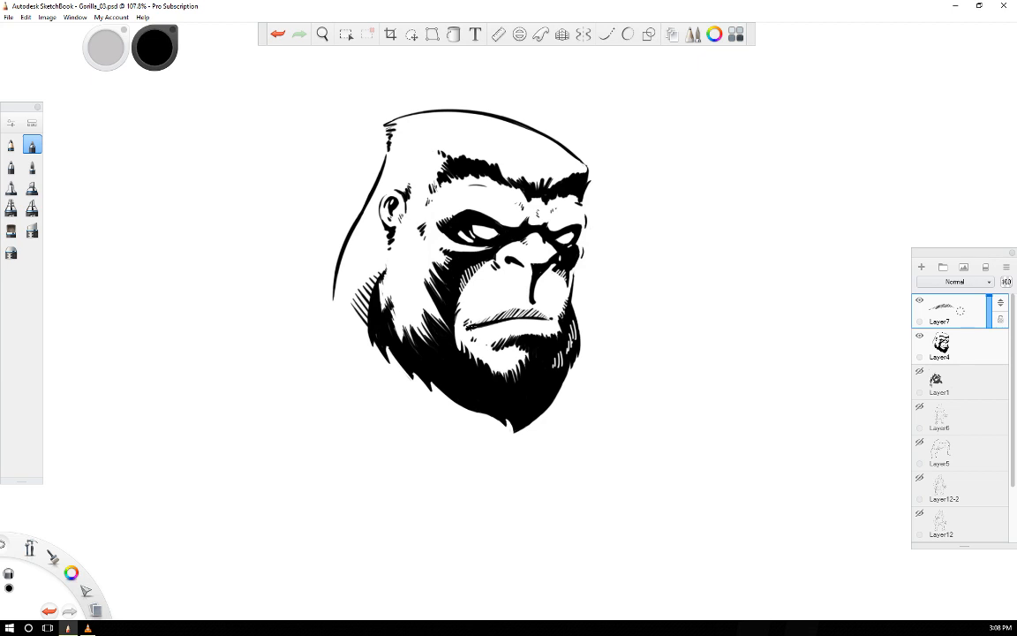
drag(469, 328, 503, 310)
drag(502, 318, 513, 306)
- Add fine curved wrinkle strokes beside the near eye on Layer7
click(970, 346)
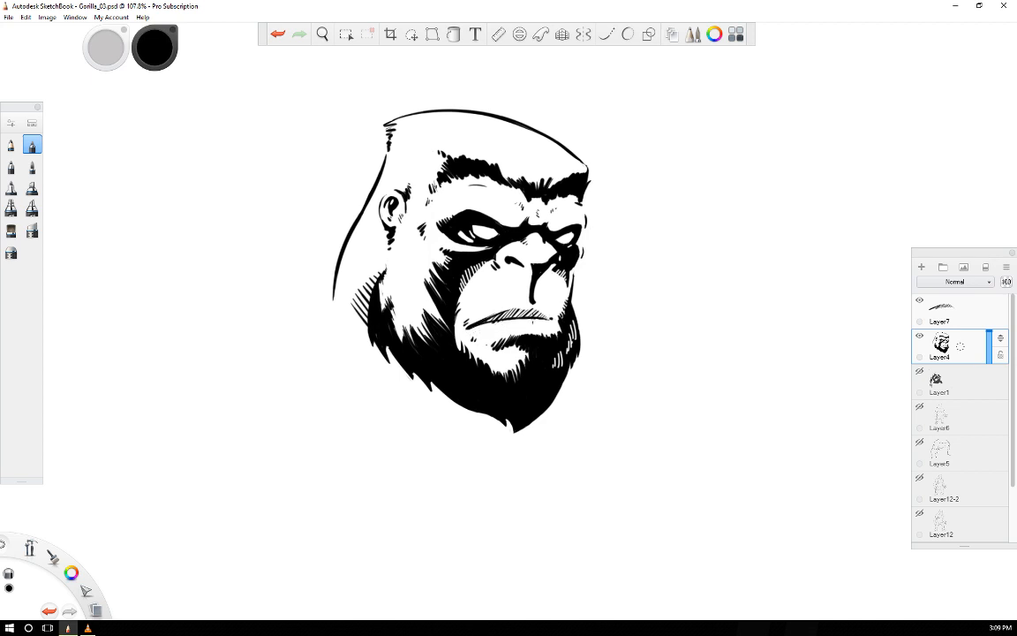
click(945, 311)
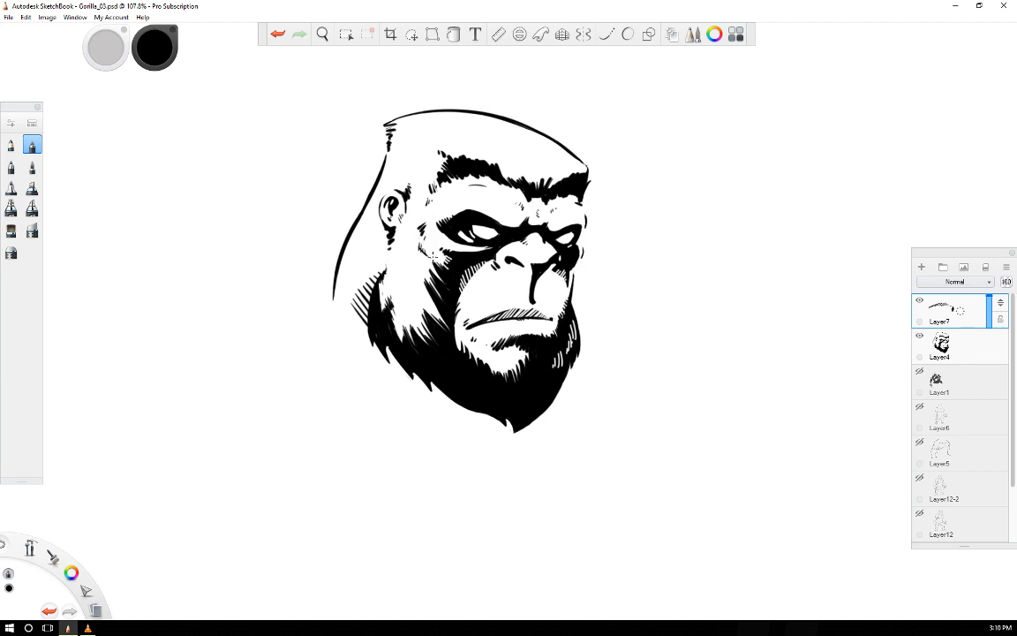
drag(423, 227, 432, 245)
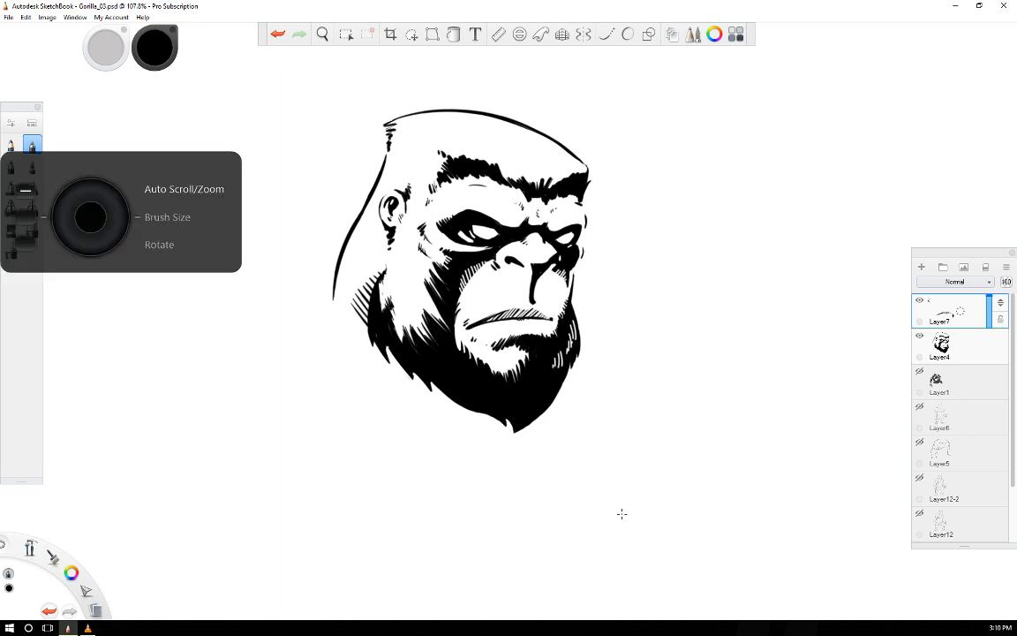
- Show the body shadows on Layer1 and the line art on Layer6 with the whole figure in view
scroll(622, 514, down, 5)
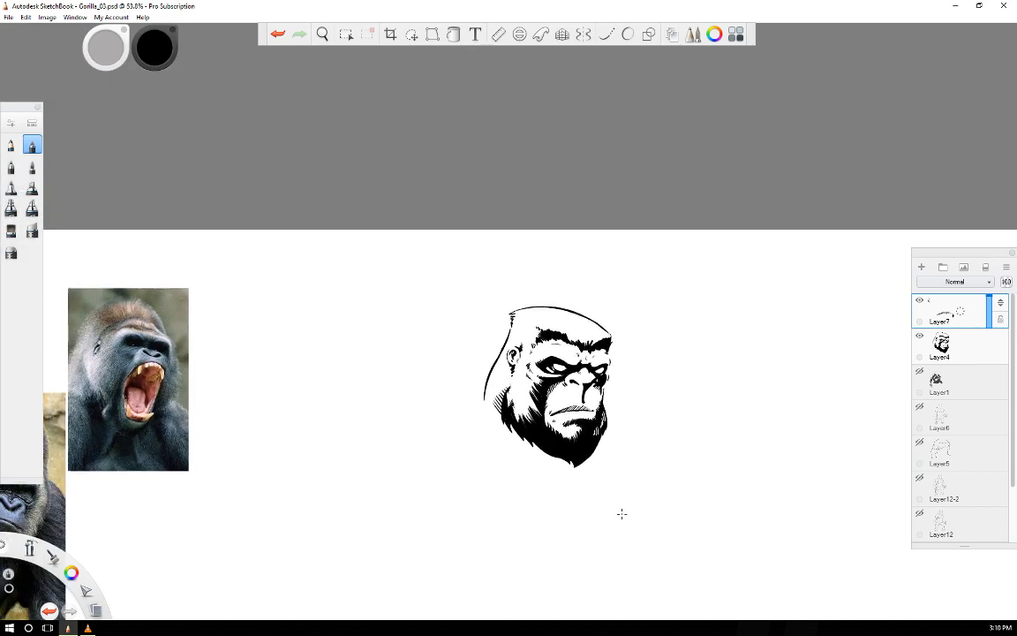
scroll(581, 576, down, 3)
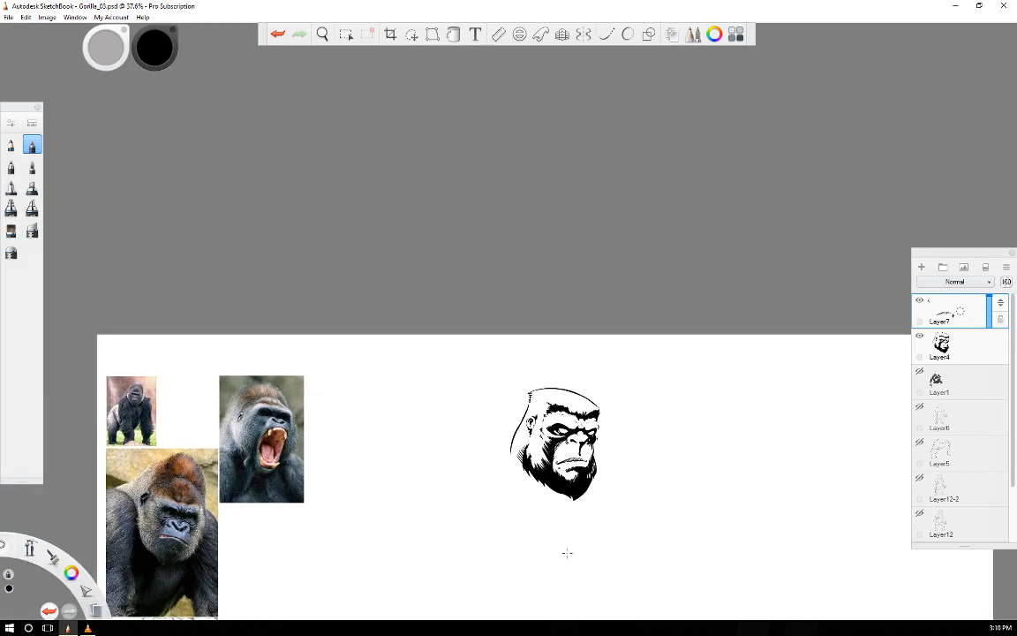
key(space)
mouse_move(579, 541)
mouse_down()
mouse_move(533, 413)
mouse_move(506, 239)
mouse_up()
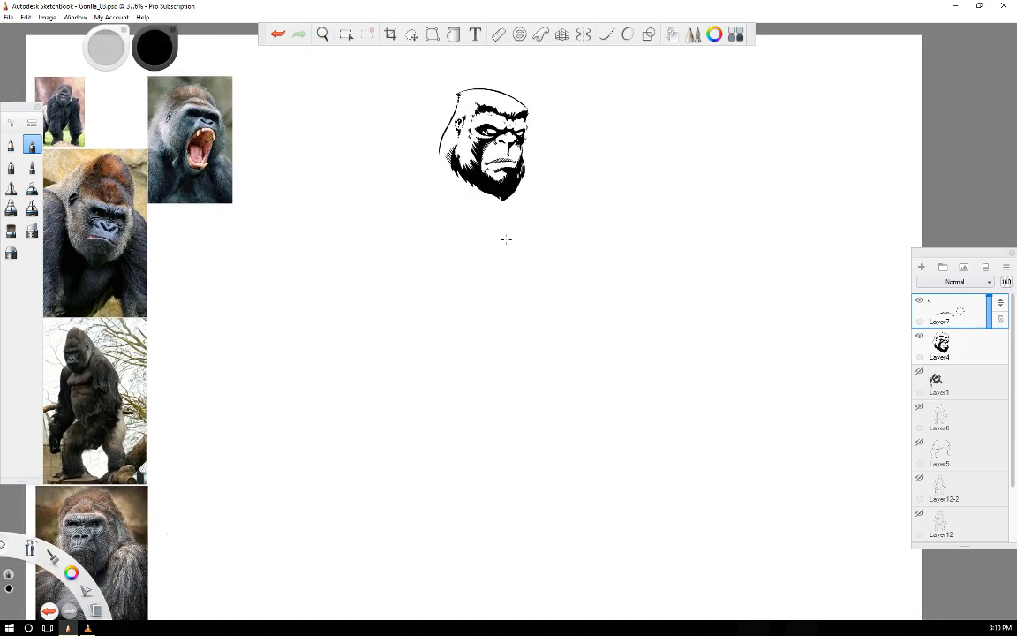
click(919, 372)
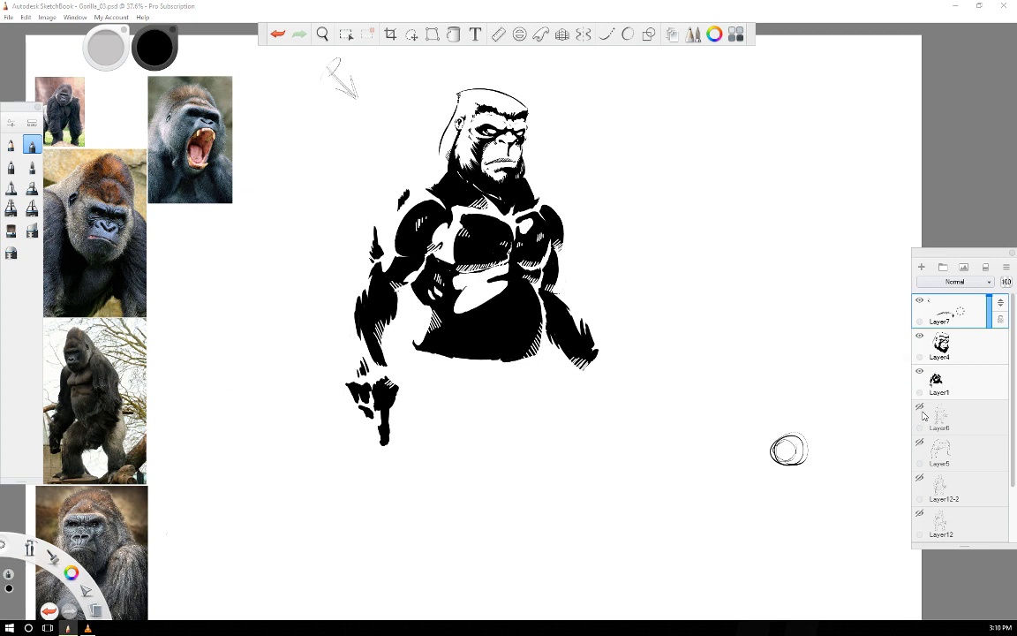
click(921, 408)
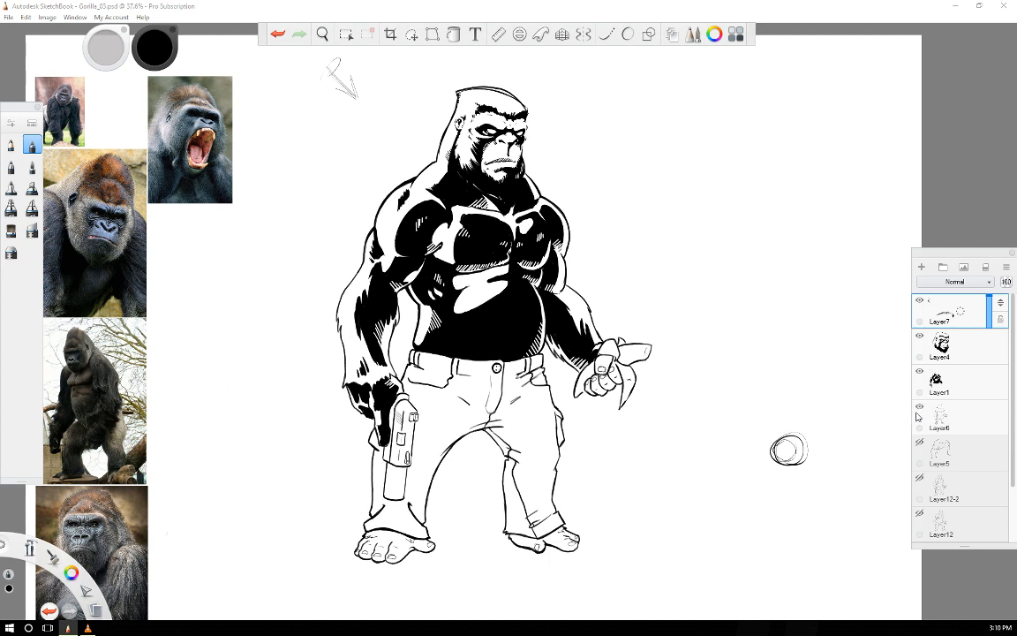
click(920, 373)
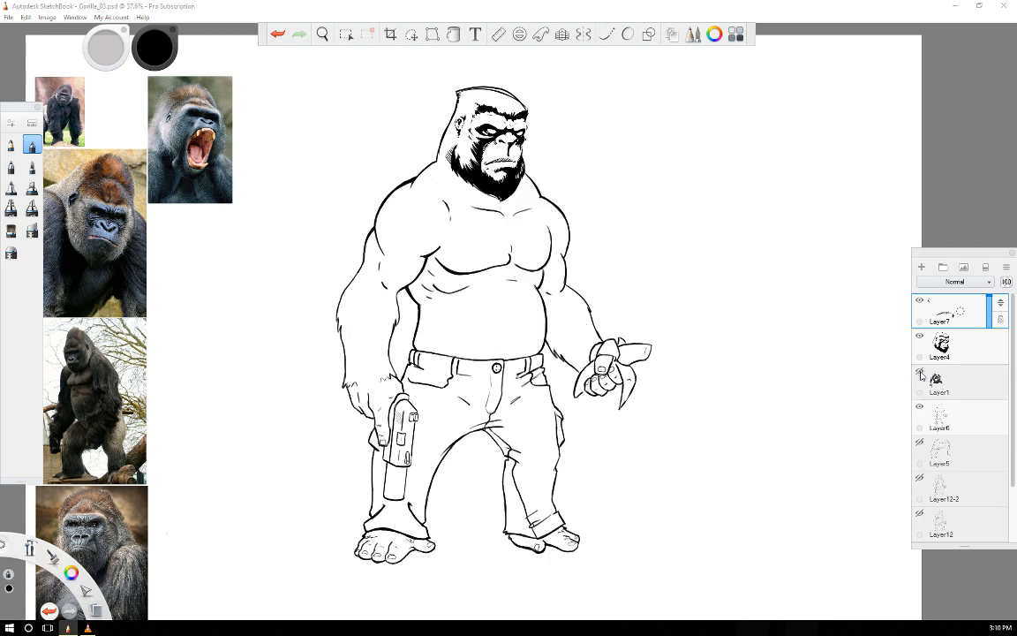
click(920, 372)
click(920, 372)
scroll(498, 178, down, 1)
scroll(498, 179, up, 6)
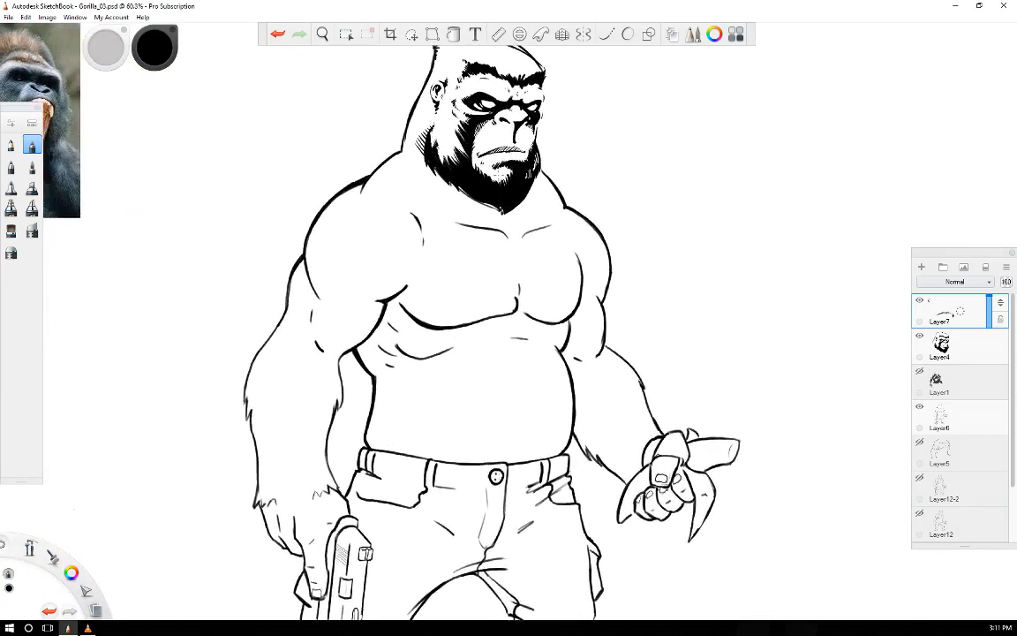
scroll(491, 177, up, 4)
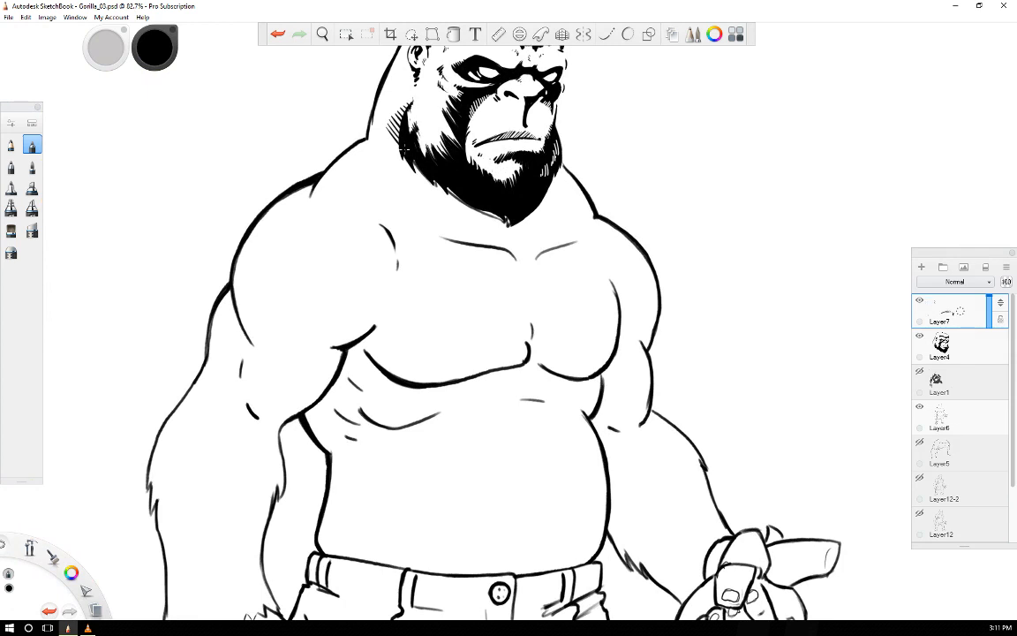
click(279, 35)
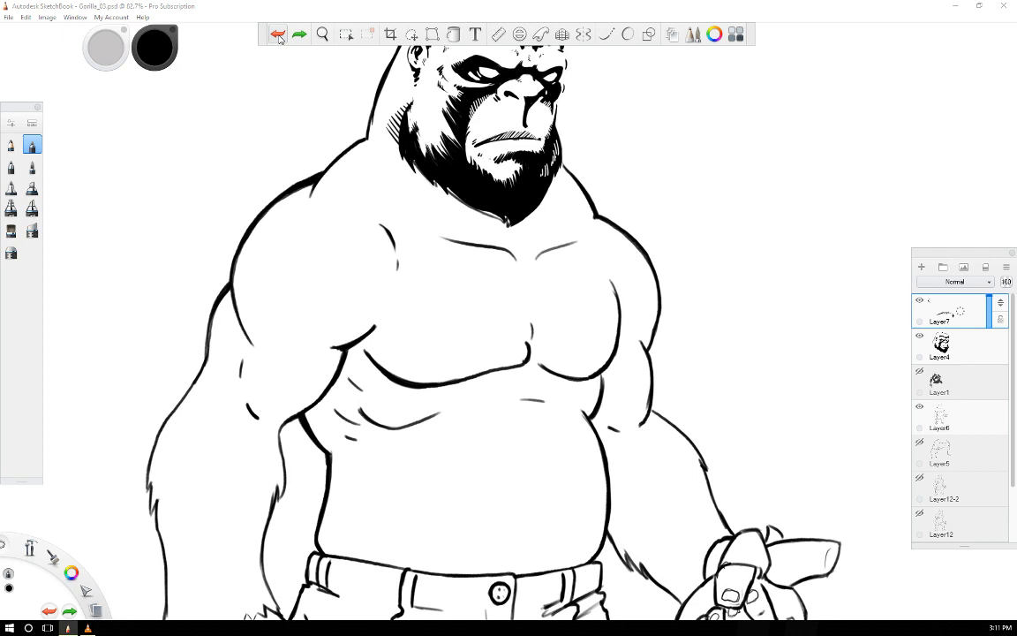
click(278, 35)
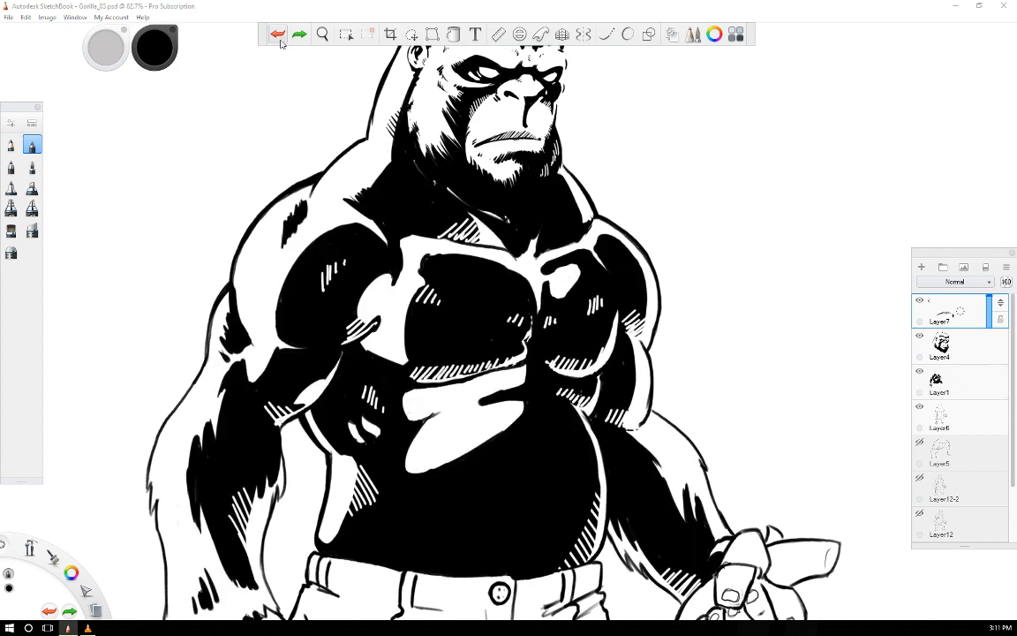
- Make Layer4 active and toggle Layer1's visibility to compare the beard's lower edge with the neck shadows
click(949, 349)
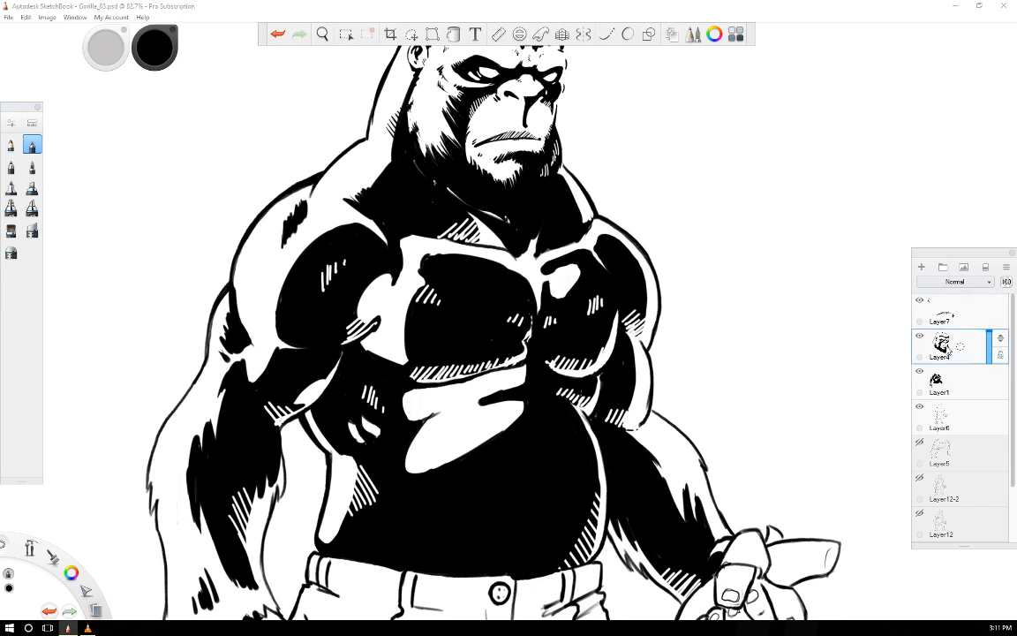
click(920, 371)
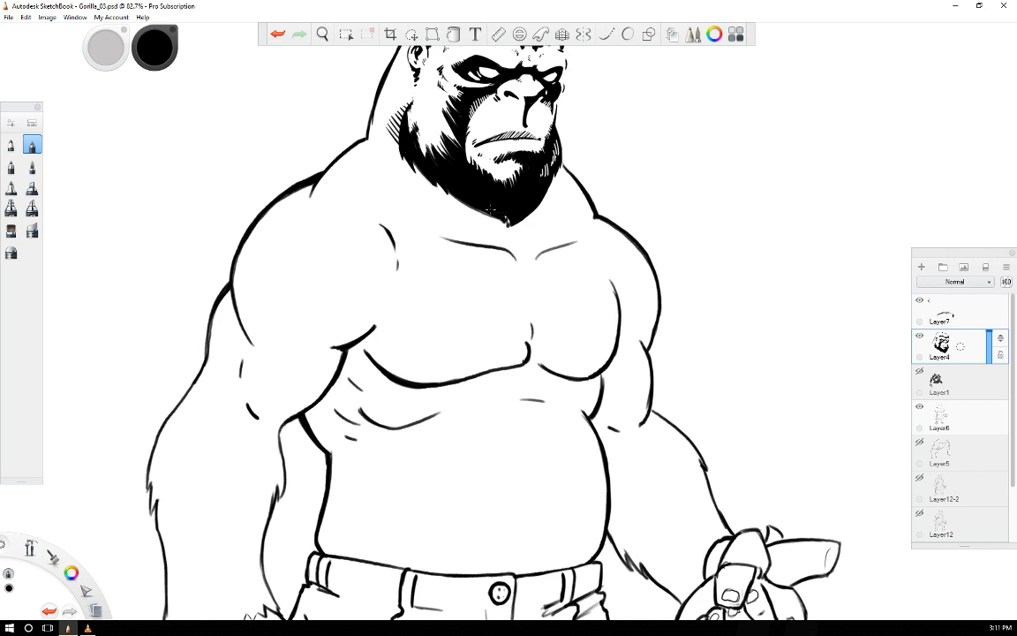
click(920, 372)
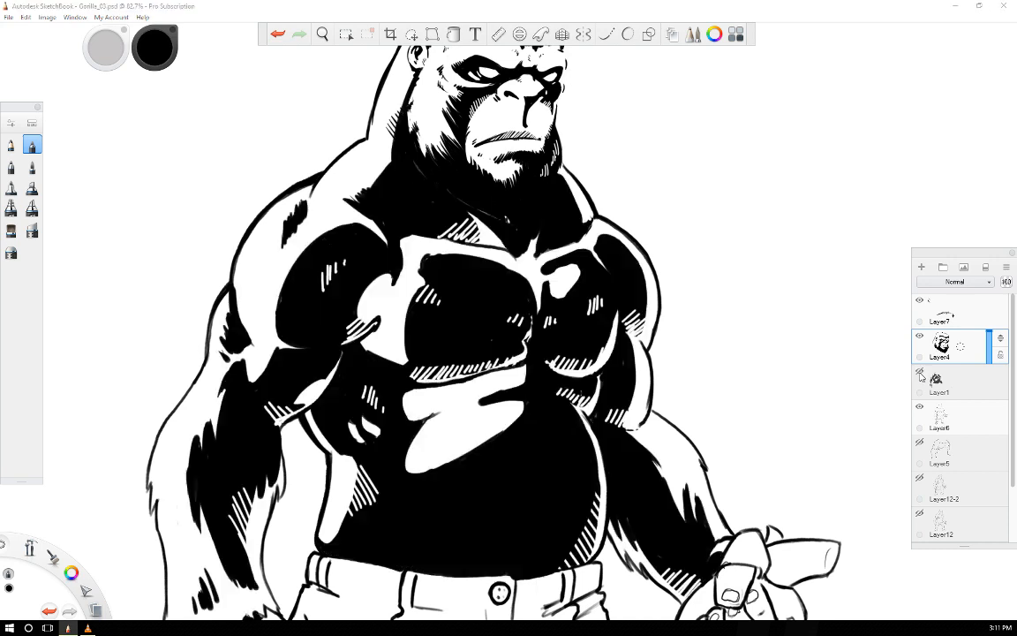
- Hide the line art on Layer6 and toggle Layer1 off and on to compare the head with the body shadows
click(920, 372)
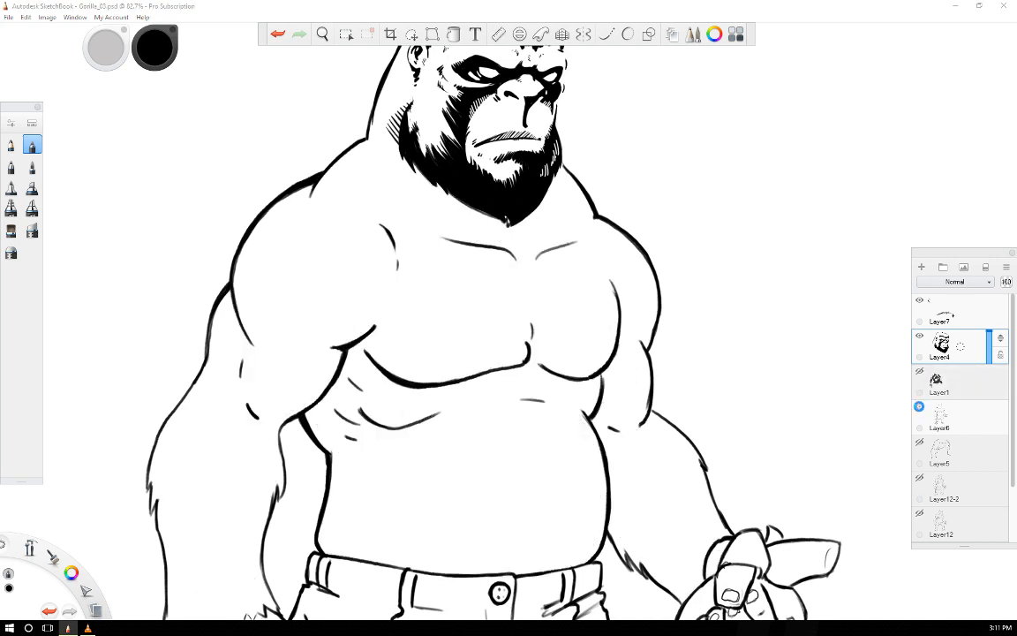
click(920, 407)
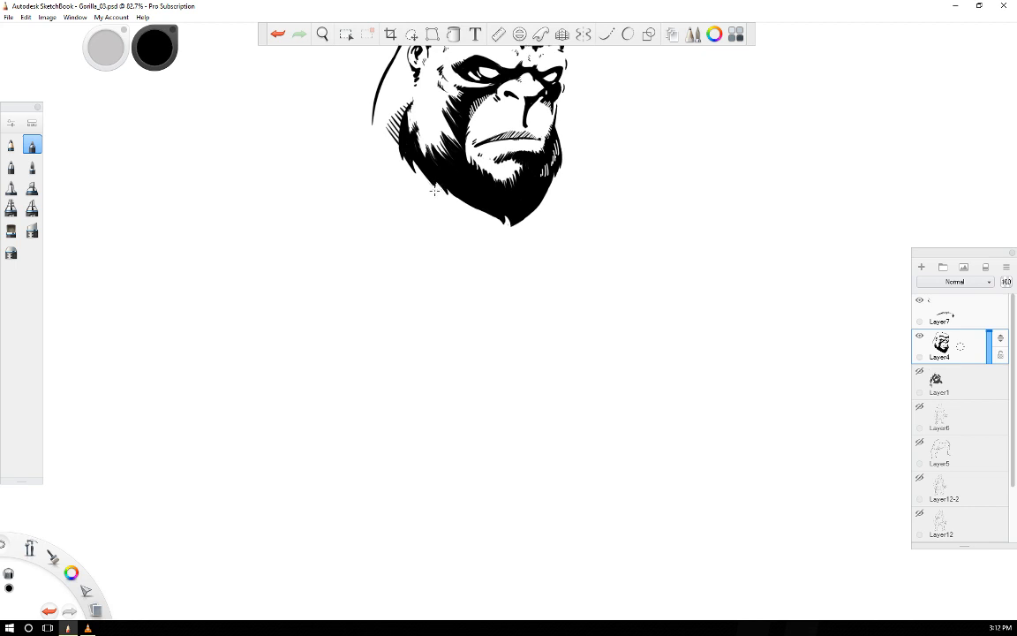
click(920, 372)
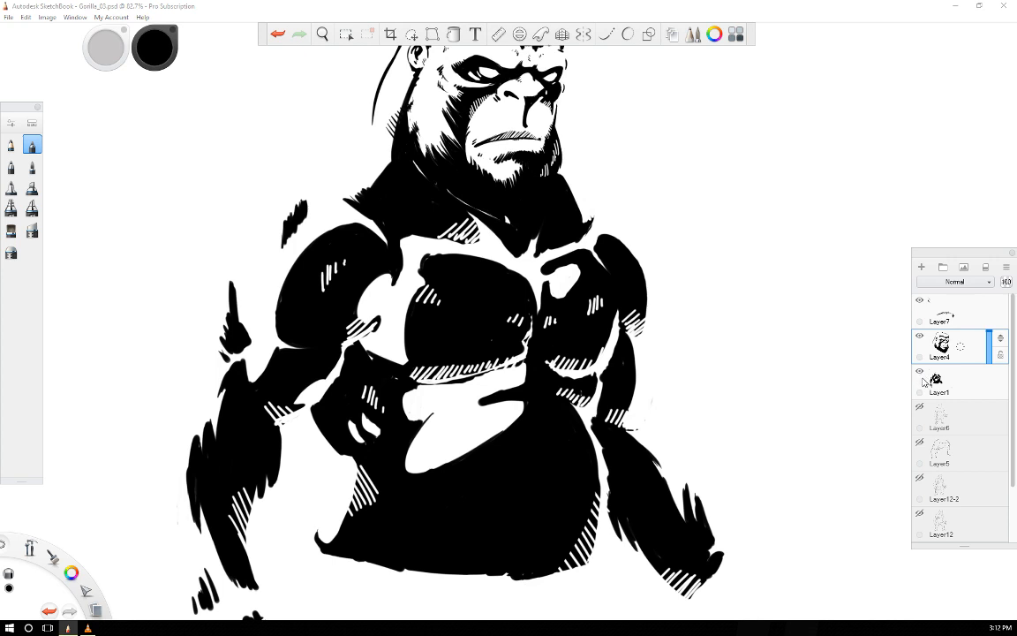
- Duplicate the body shadow layer Layer1 and hide the original
click(970, 386)
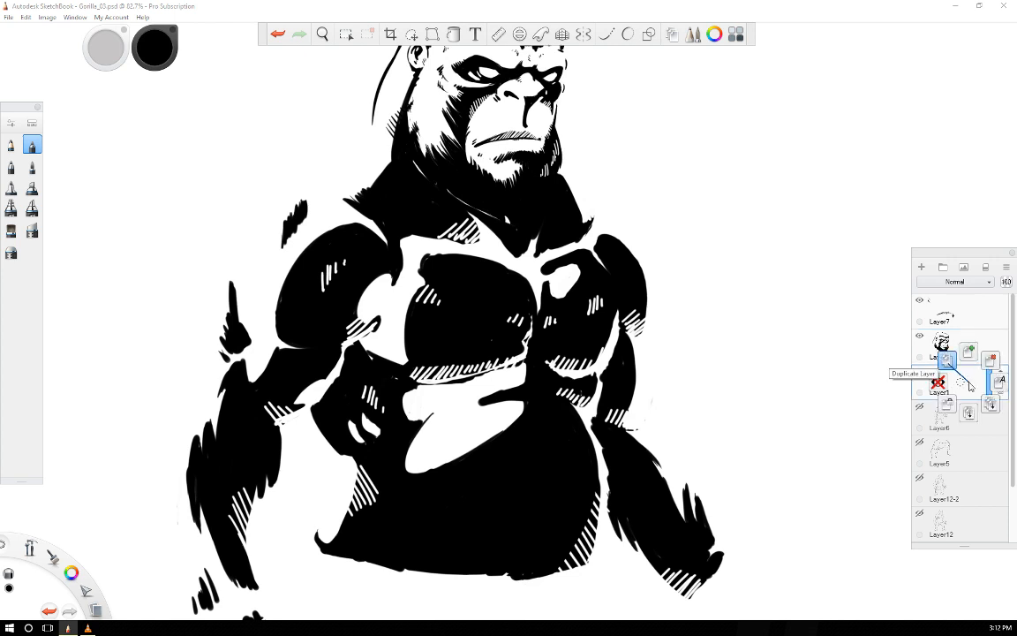
click(969, 386)
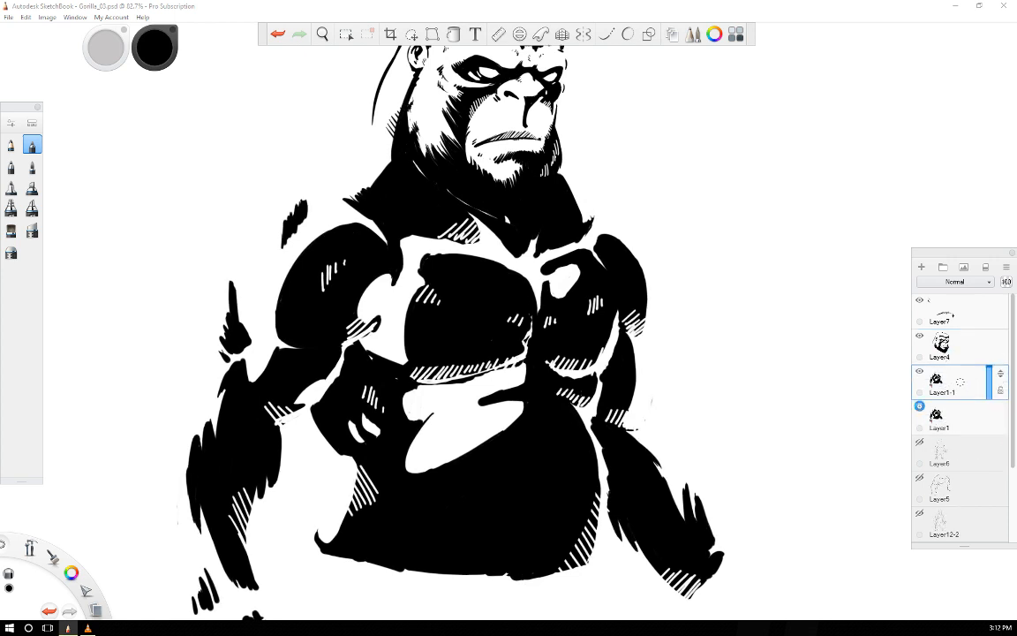
click(919, 405)
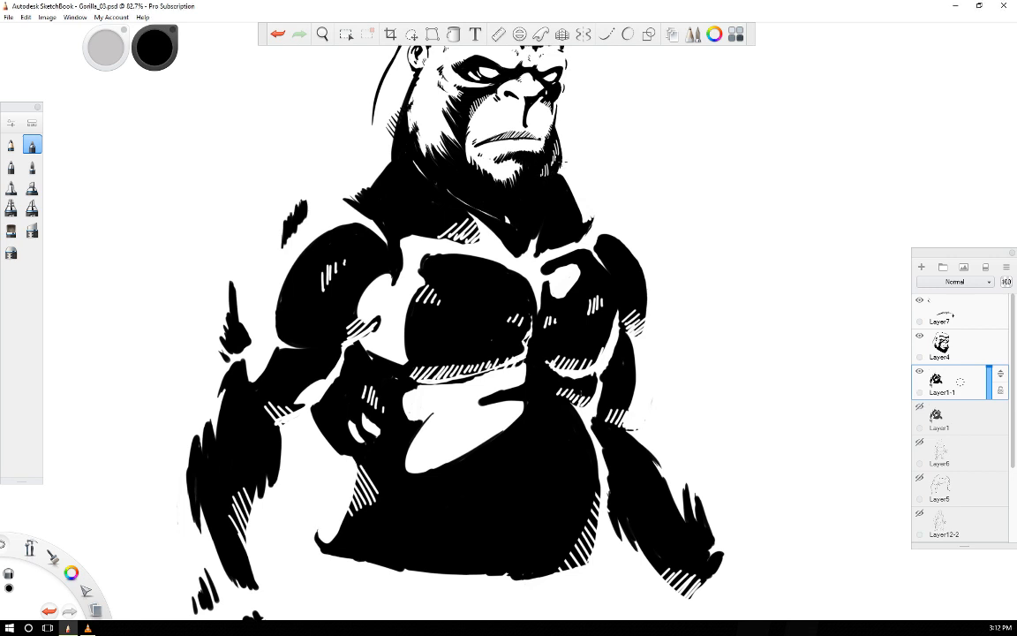
- Cut thin white diagonal hatching into the neck shadows on both sides below the beard on Layer1-1
drag(561, 173, 549, 189)
drag(566, 176, 542, 201)
mouse_move(570, 185)
mouse_down()
mouse_move(537, 211)
mouse_move(547, 209)
mouse_up()
drag(572, 197, 551, 216)
drag(394, 187, 412, 207)
drag(392, 166, 428, 209)
drag(394, 157, 442, 208)
drag(401, 159, 451, 205)
drag(423, 174, 462, 205)
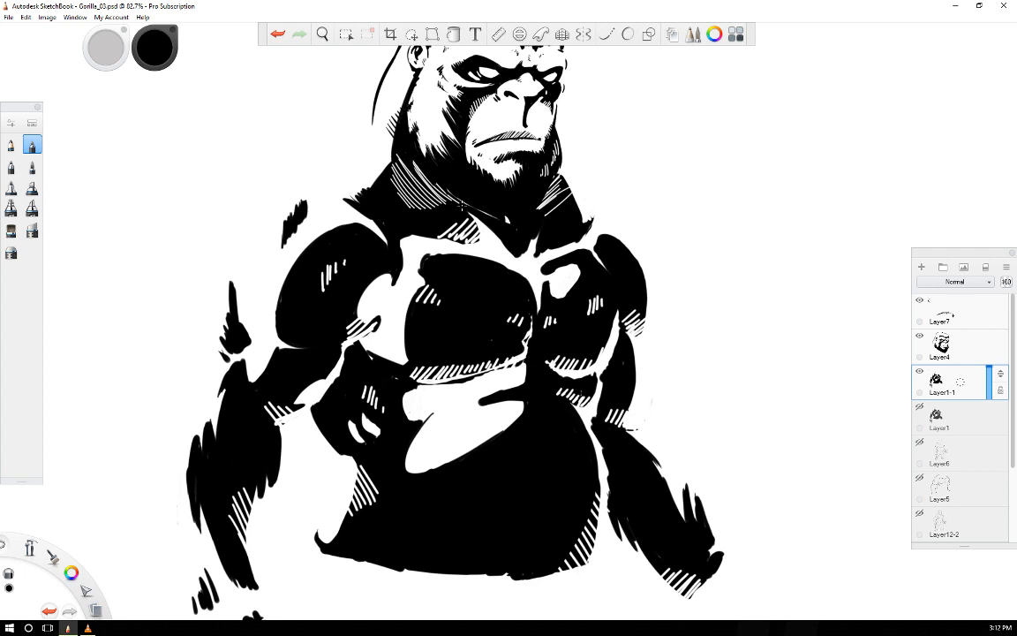
mouse_move(471, 215)
mouse_down()
mouse_move(500, 247)
mouse_move(503, 230)
mouse_up()
drag(530, 223, 506, 243)
drag(537, 231, 516, 253)
- Delete the hatched copy Layer1-1 and show the original Layer1 again
drag(961, 384, 972, 362)
click(922, 375)
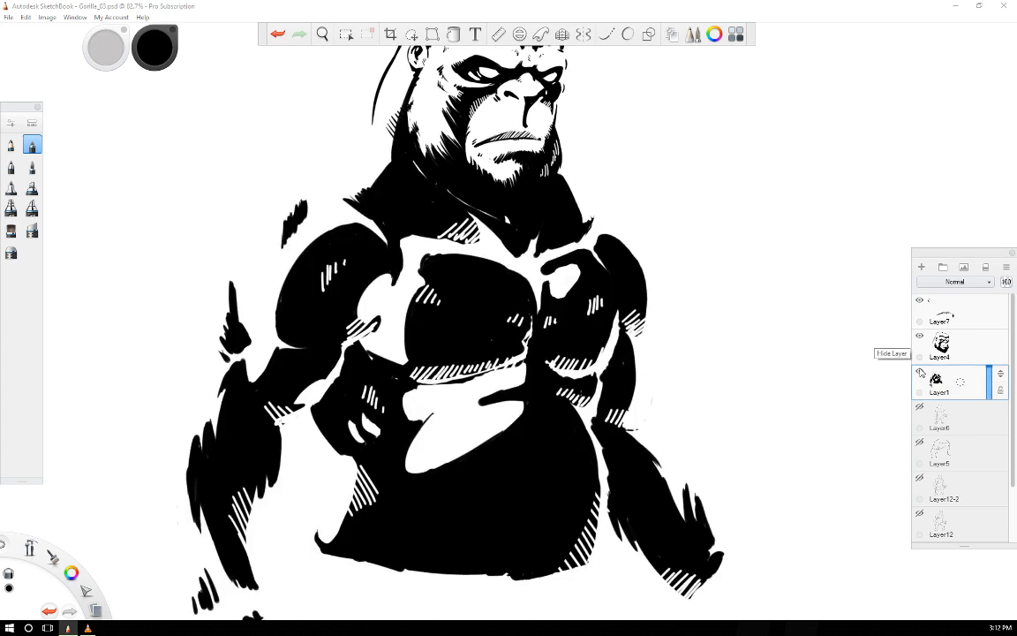
- Hide Layer1 and view the isolated inked head alongside the gorilla reference photos
click(921, 372)
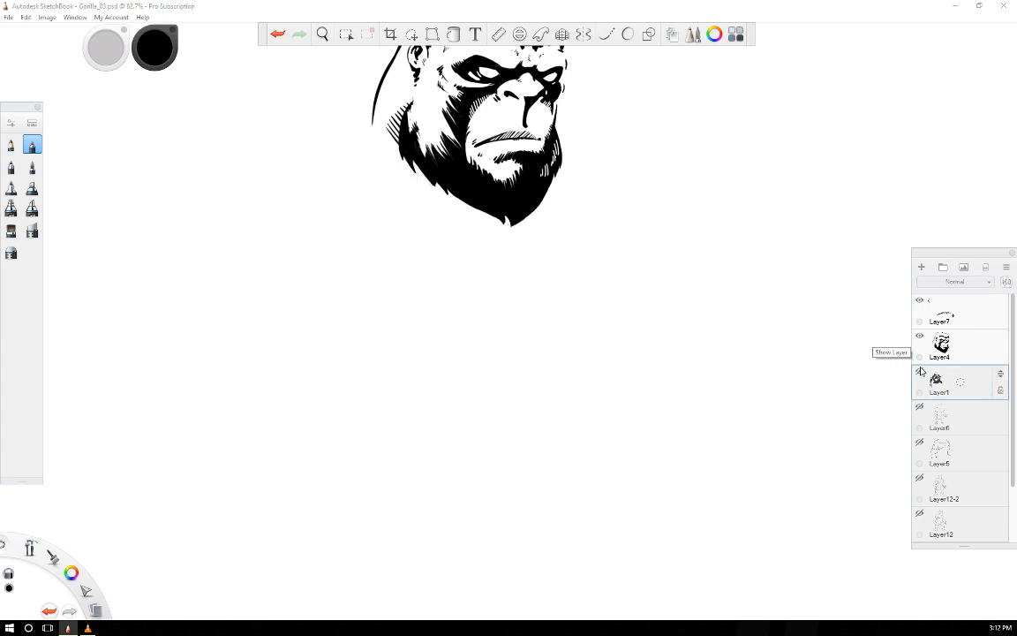
key(space)
mouse_move(534, 291)
mouse_down()
mouse_move(512, 443)
mouse_move(526, 461)
mouse_up()
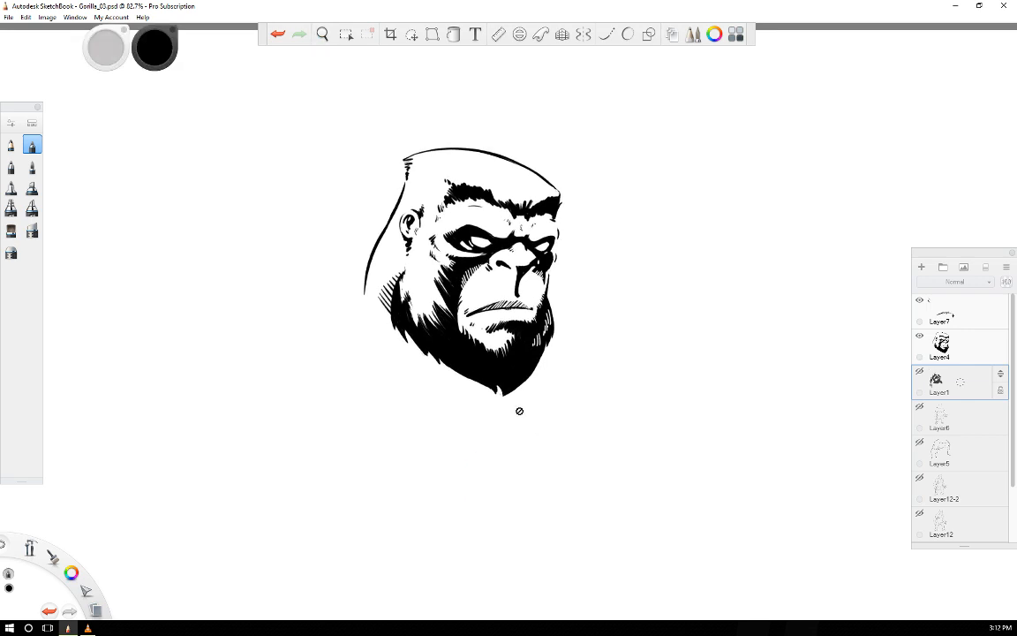
scroll(520, 410, down, 8)
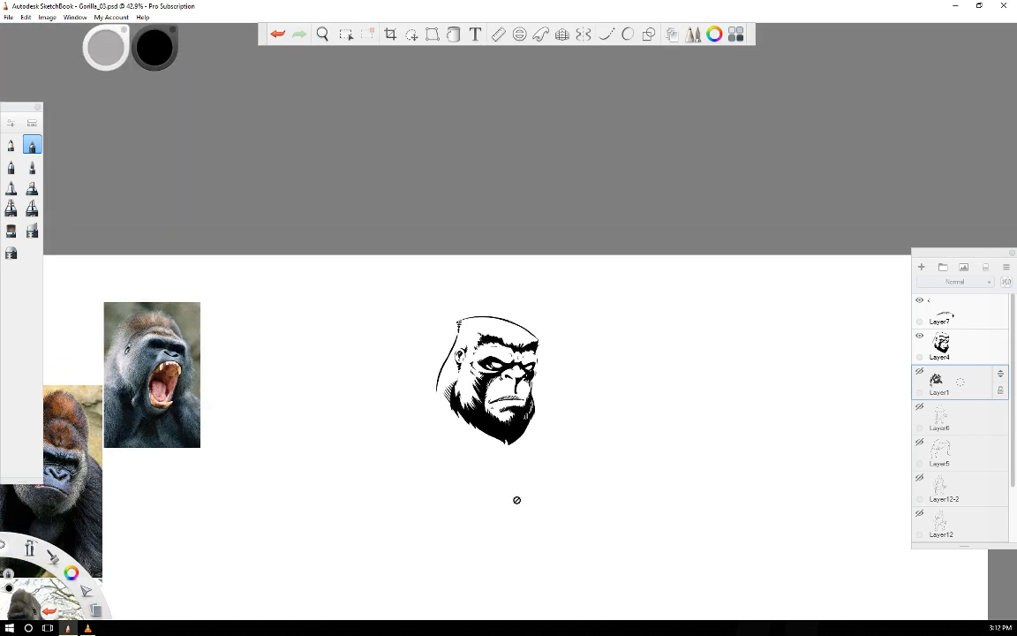
key(space)
drag(515, 500, 508, 316)
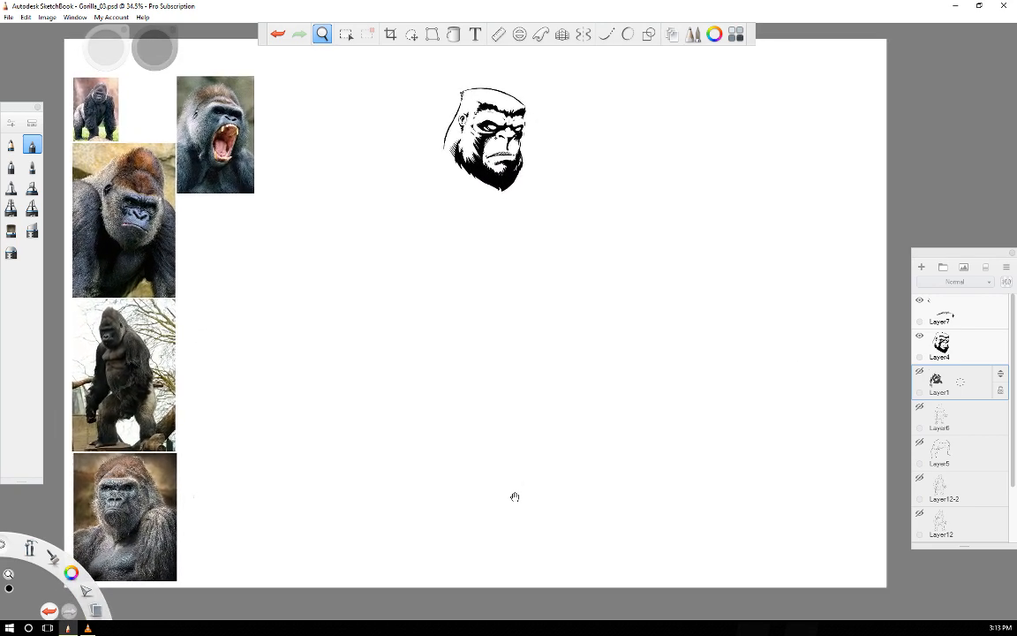
scroll(502, 232, up, 3)
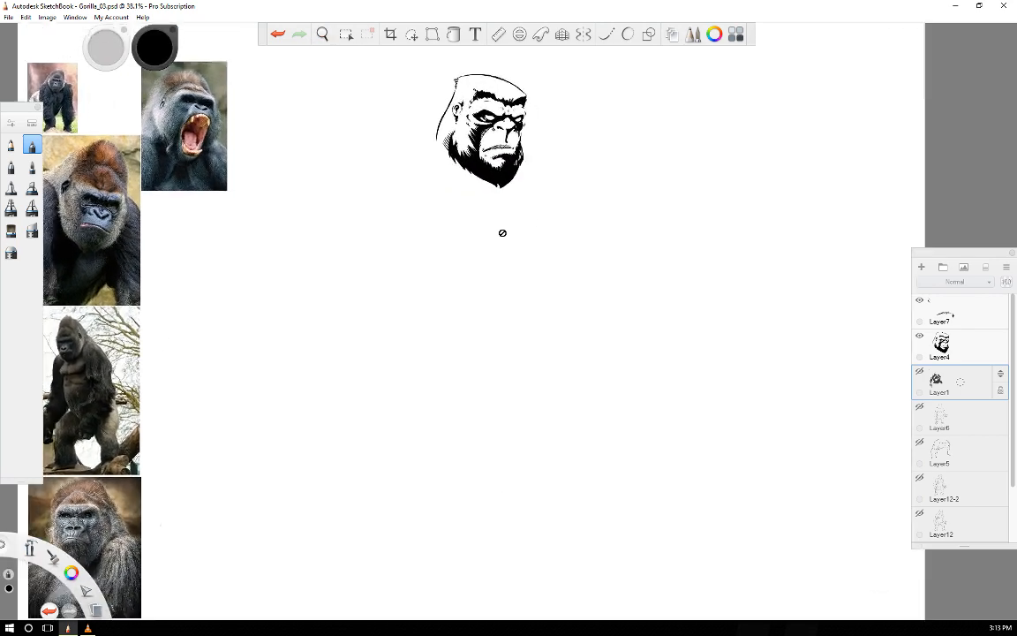
scroll(503, 233, up, 1)
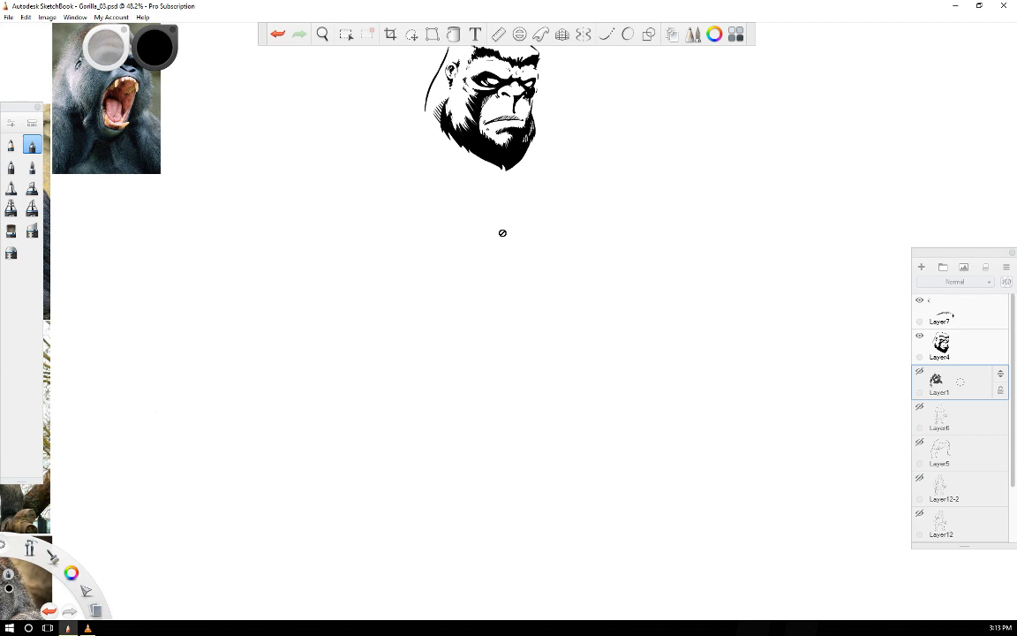
- Recentre the head at 50% zoom, pick the Paint Tapered brush and make Layer4 active
click(323, 33)
drag(511, 323, 538, 283)
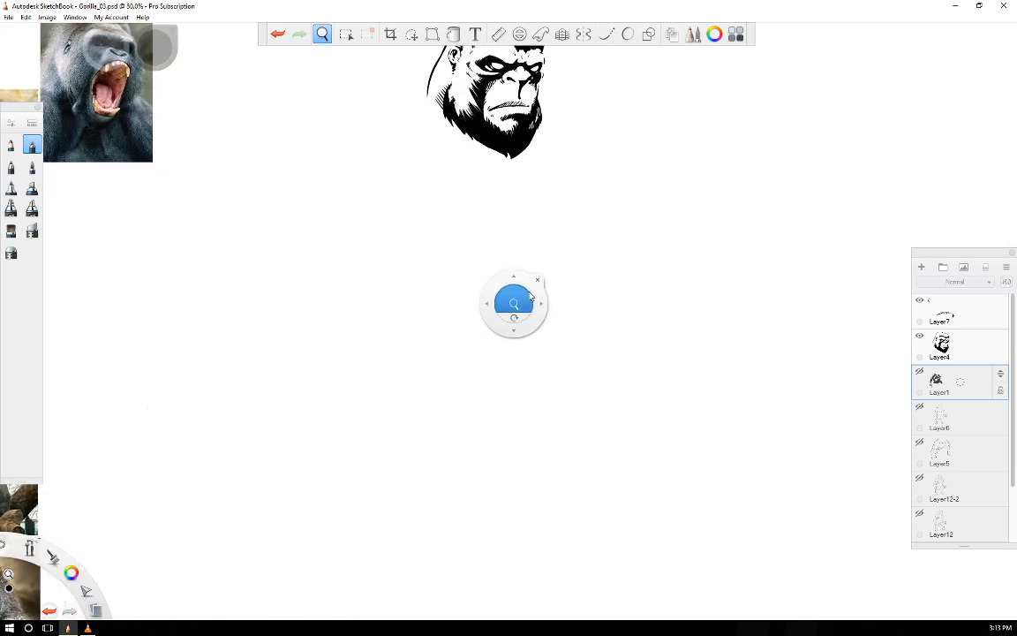
drag(533, 326, 527, 388)
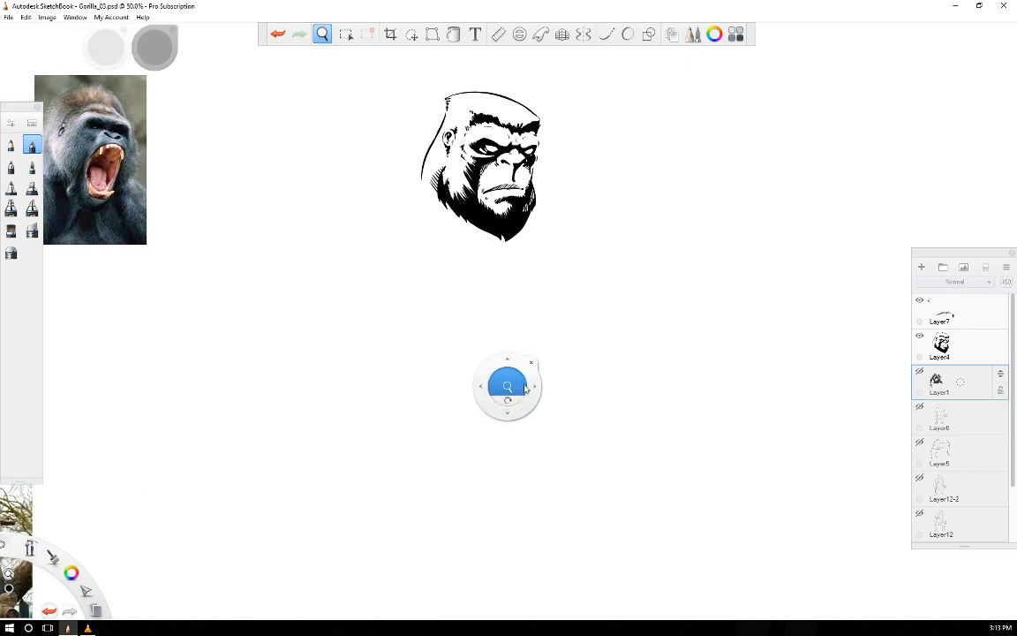
click(33, 144)
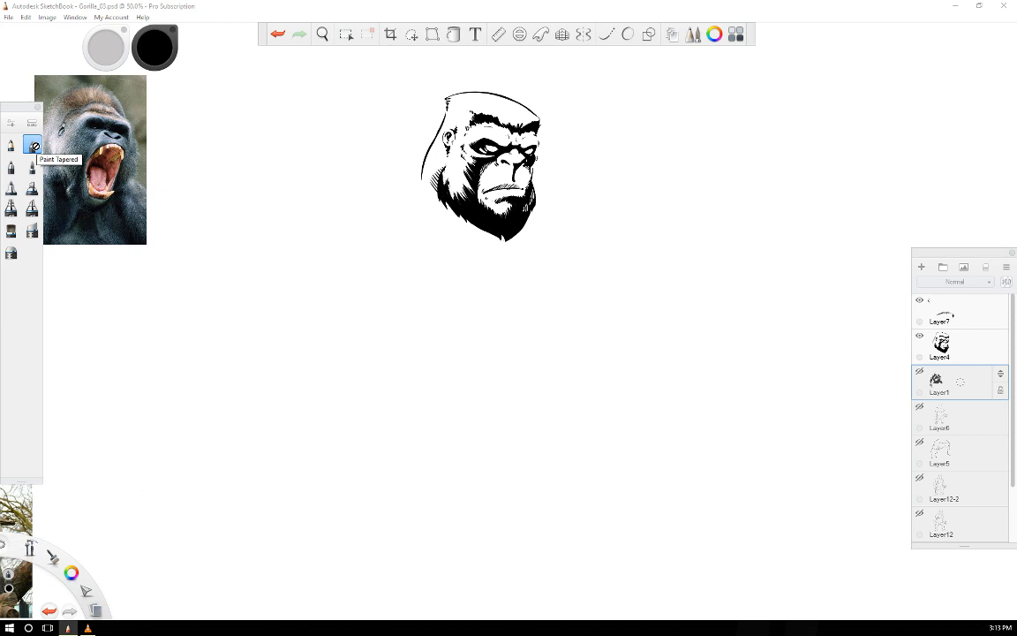
click(951, 344)
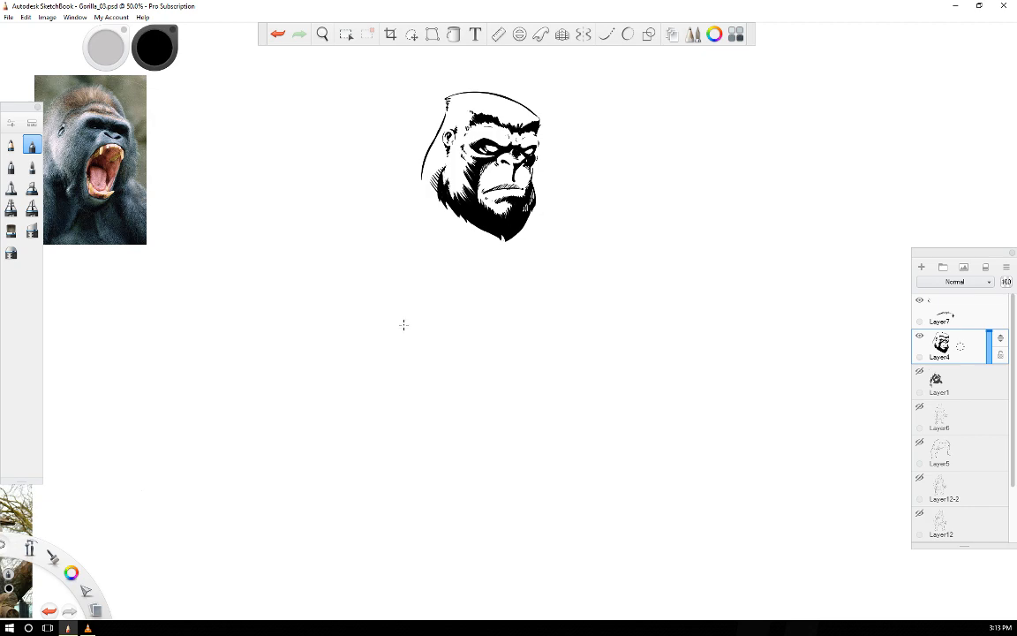
- Compare the inked head with the gorilla reference photos at closer zoom
key(space)
mouse_move(407, 332)
mouse_down()
mouse_move(555, 295)
mouse_move(415, 388)
mouse_up()
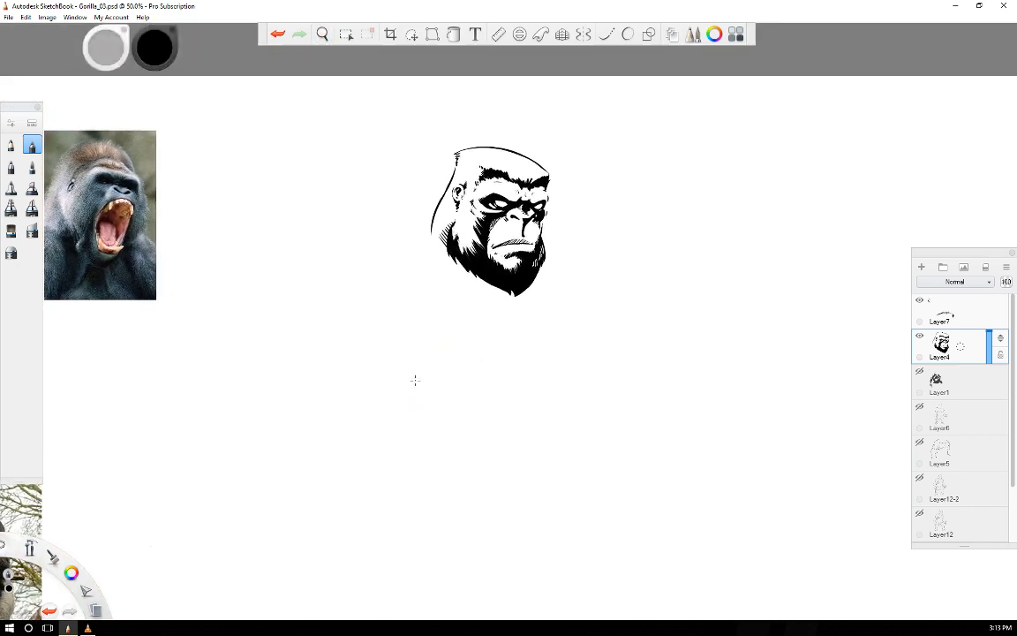
scroll(415, 379, up, 4)
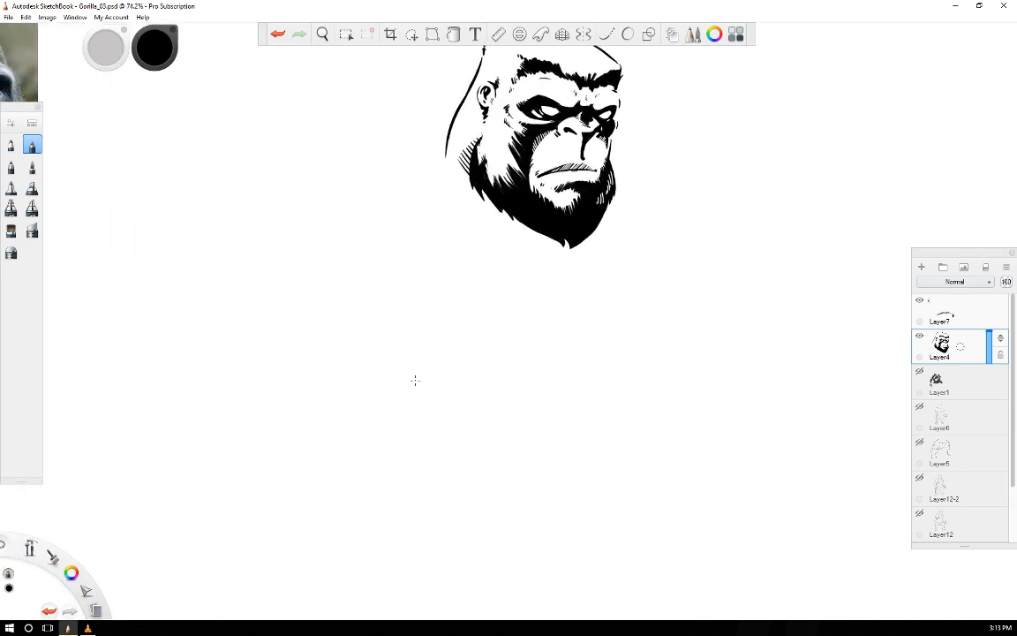
key(space)
drag(530, 334, 447, 451)
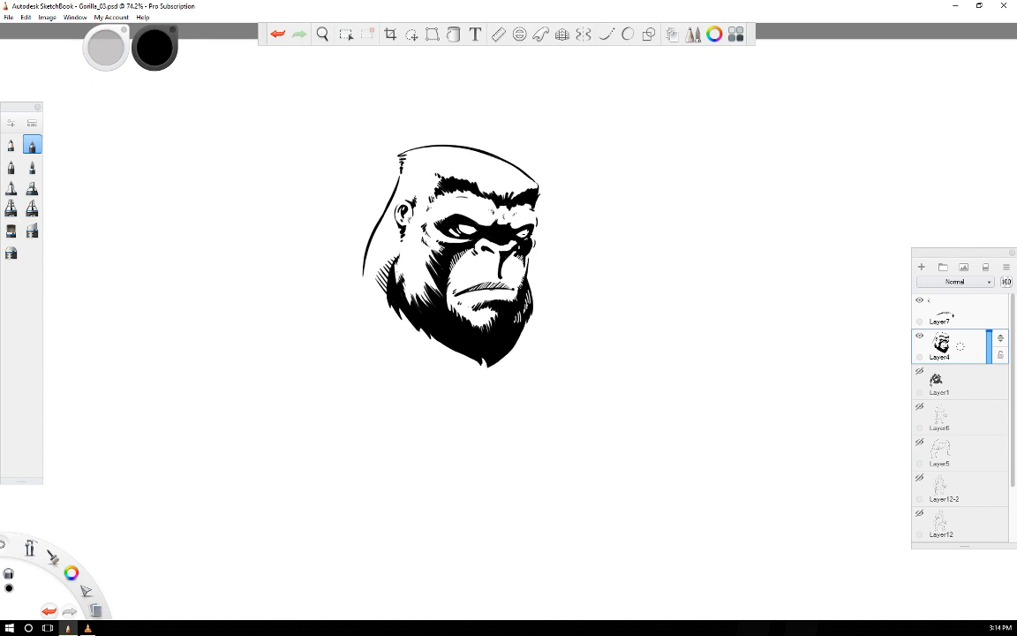
key(space)
drag(345, 364, 735, 314)
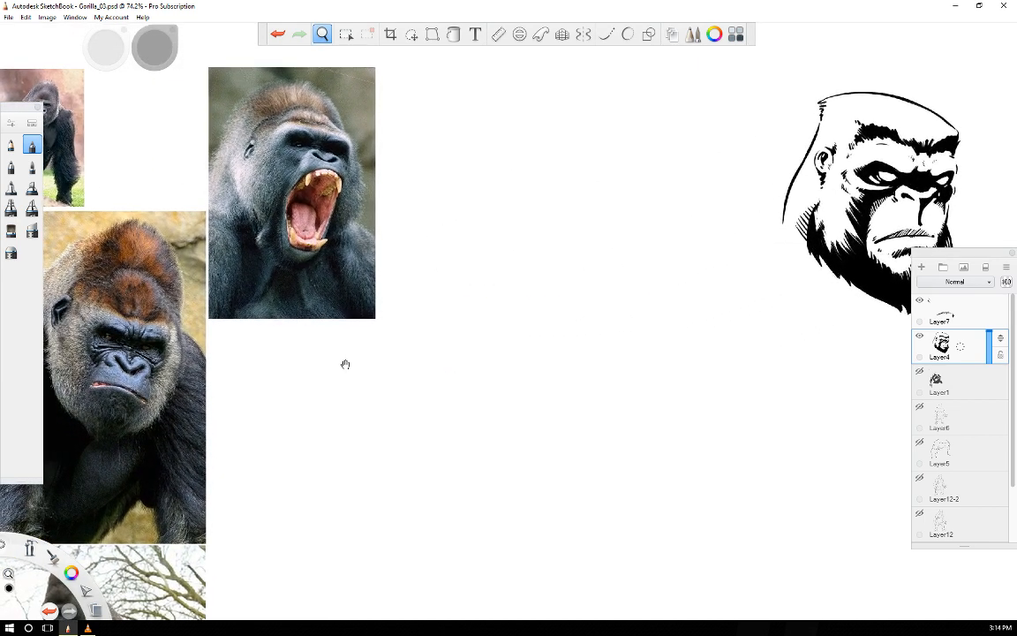
mouse_move(346, 365)
mouse_down()
mouse_move(380, 366)
mouse_move(327, 363)
mouse_move(346, 364)
mouse_move(356, 347)
mouse_up()
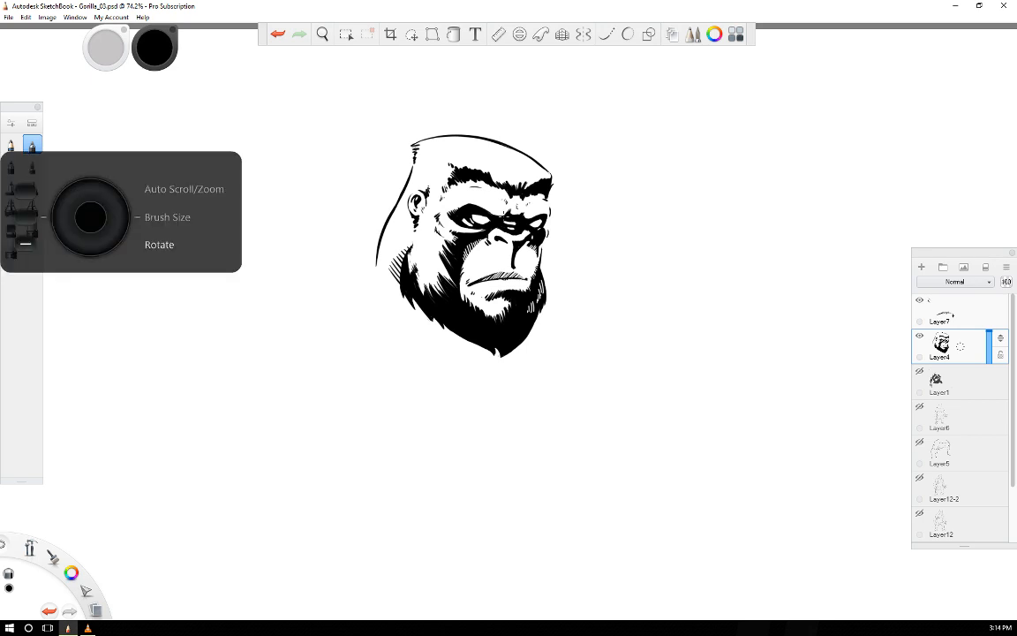
- Rotate the canvas counter-clockwise to examine the head at an angle, and return it to upright
key(Right)
key(Right)
key(Left)
key(Left)
key(Left)
key(Left)
key(Left)
key(Left)
key(Left)
key(Left)
key(Left)
key(Left)
key(Left)
key(Left)
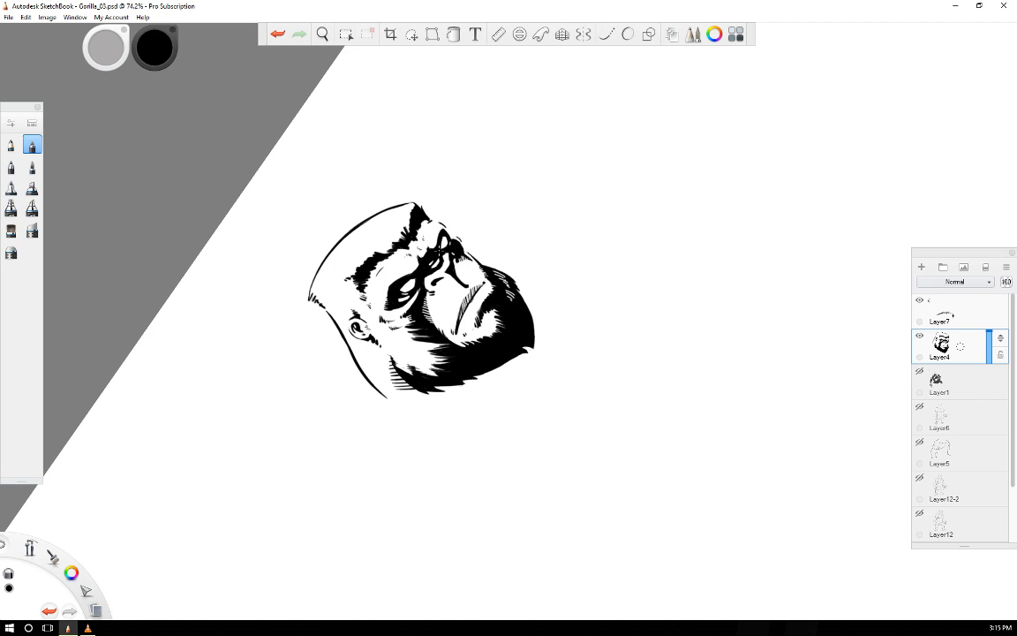
key(Right)
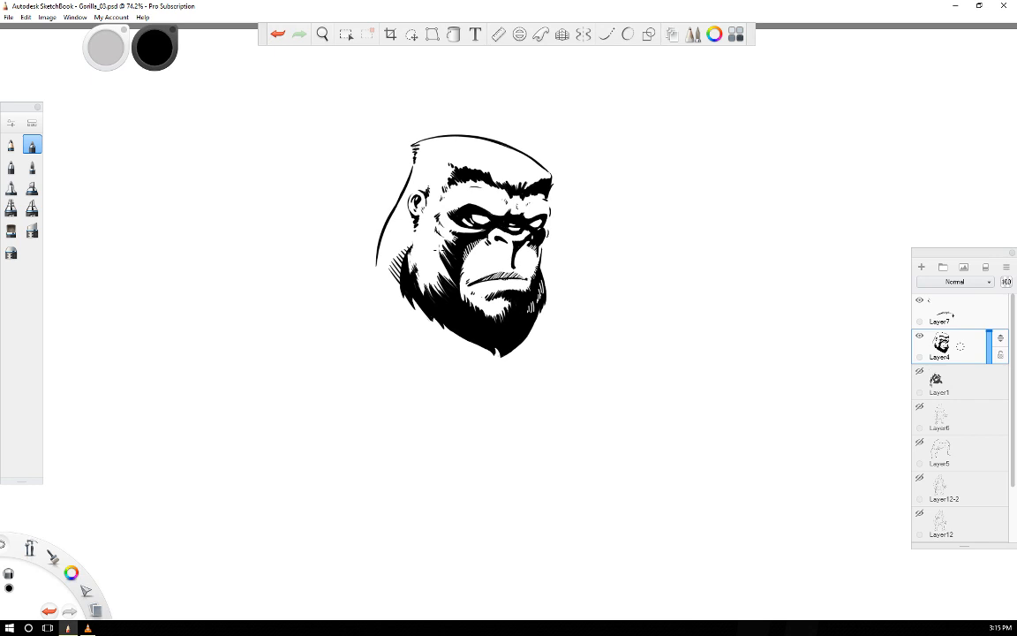
- Examine the inked head from far and near to judge its blacks and texture
scroll(438, 250, down, 1)
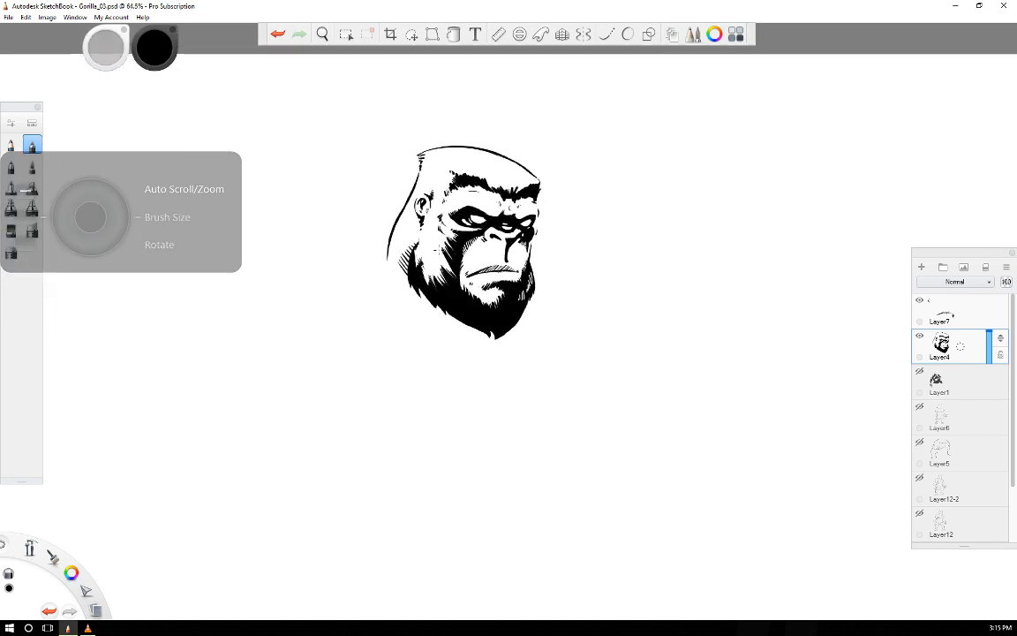
scroll(439, 250, up, 4)
scroll(438, 250, down, 5)
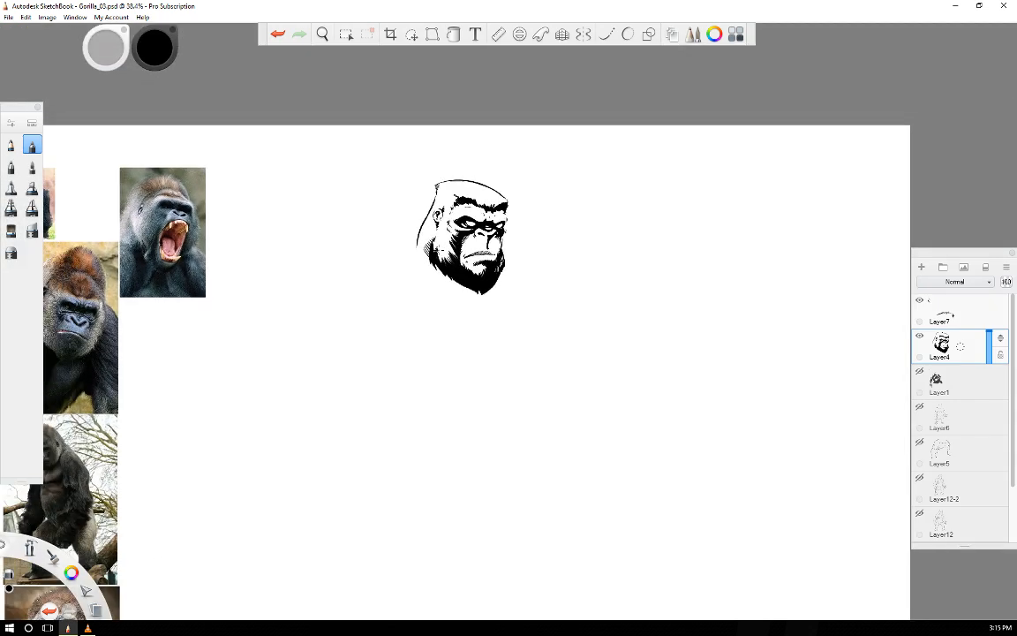
scroll(439, 250, up, 2)
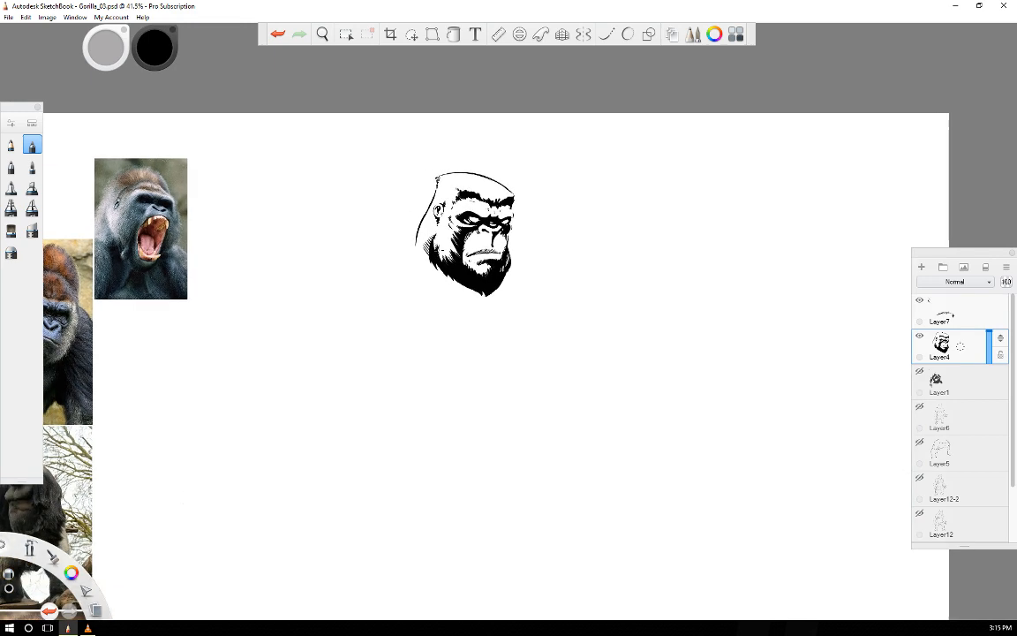
scroll(439, 249, up, 3)
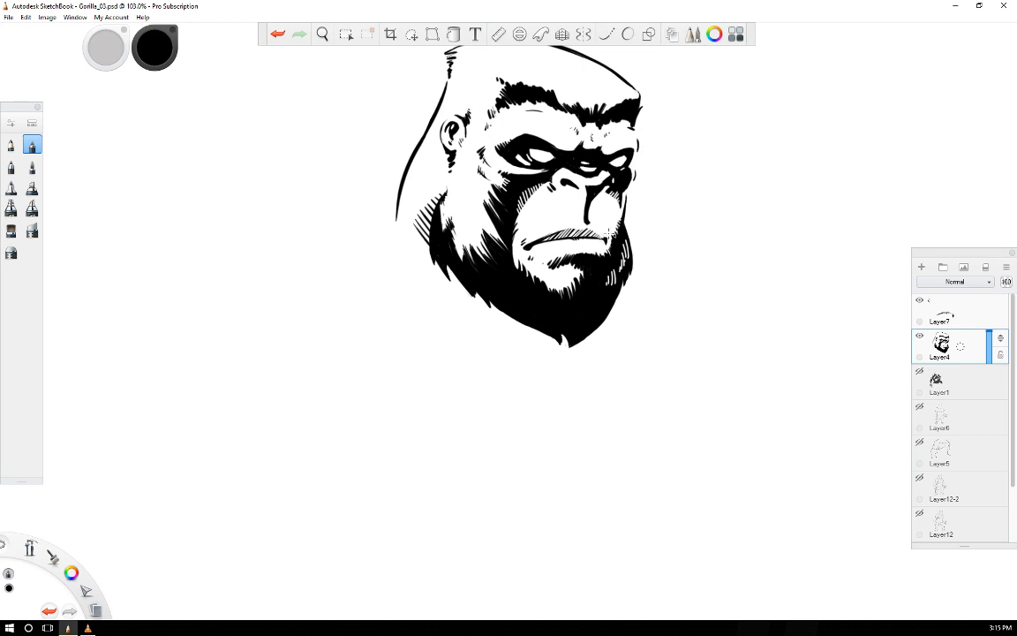
scroll(609, 232, down, 4)
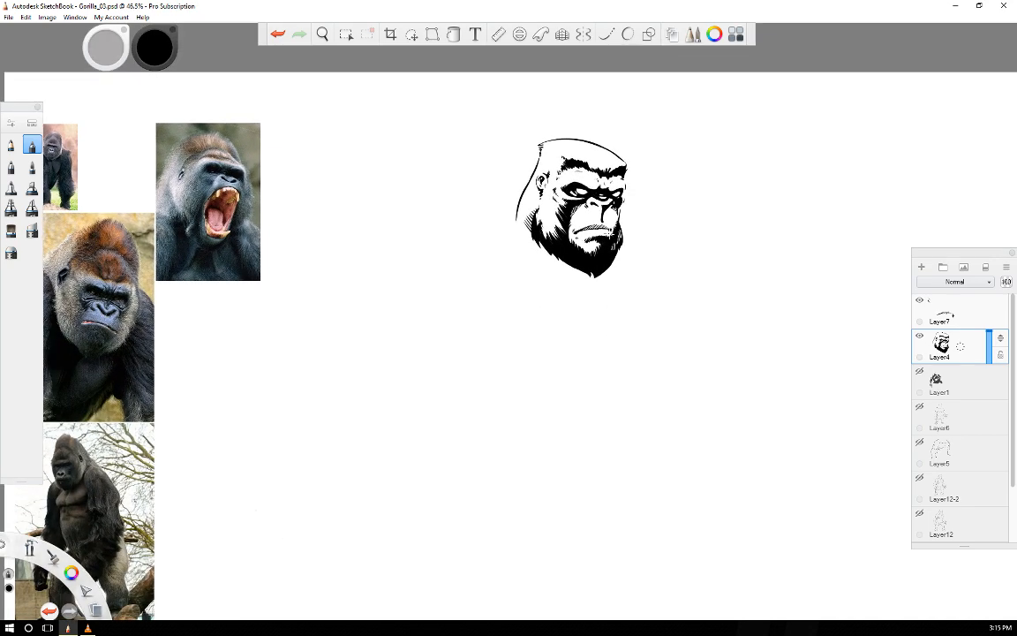
scroll(609, 234, up, 4)
scroll(609, 234, up, 1)
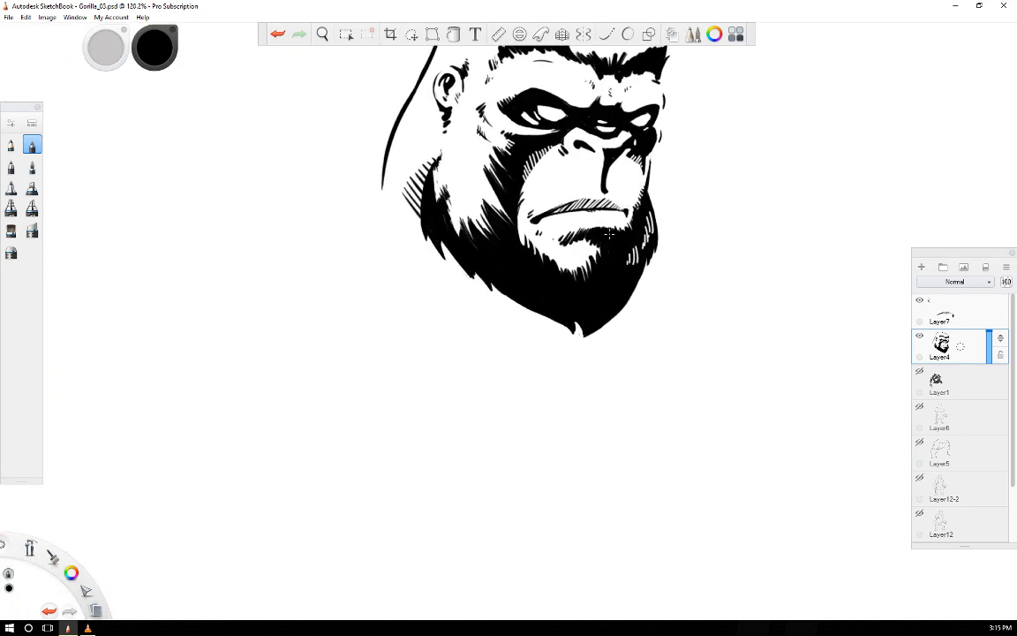
- Toggle Layer7 off and on to compare the face without the upper lip hatching, and delete Layer7
click(918, 301)
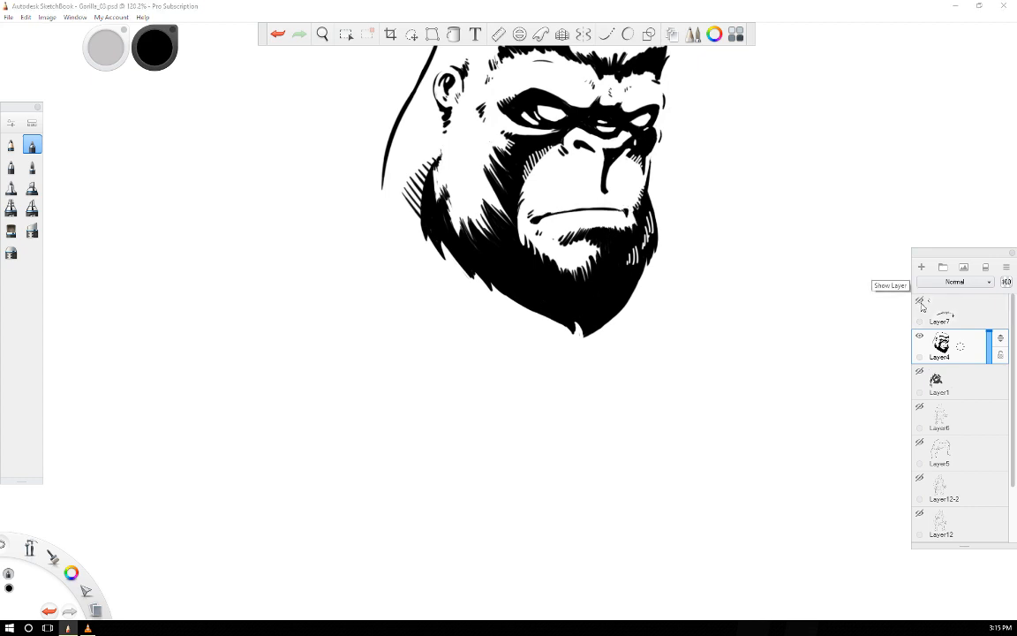
click(920, 301)
click(952, 313)
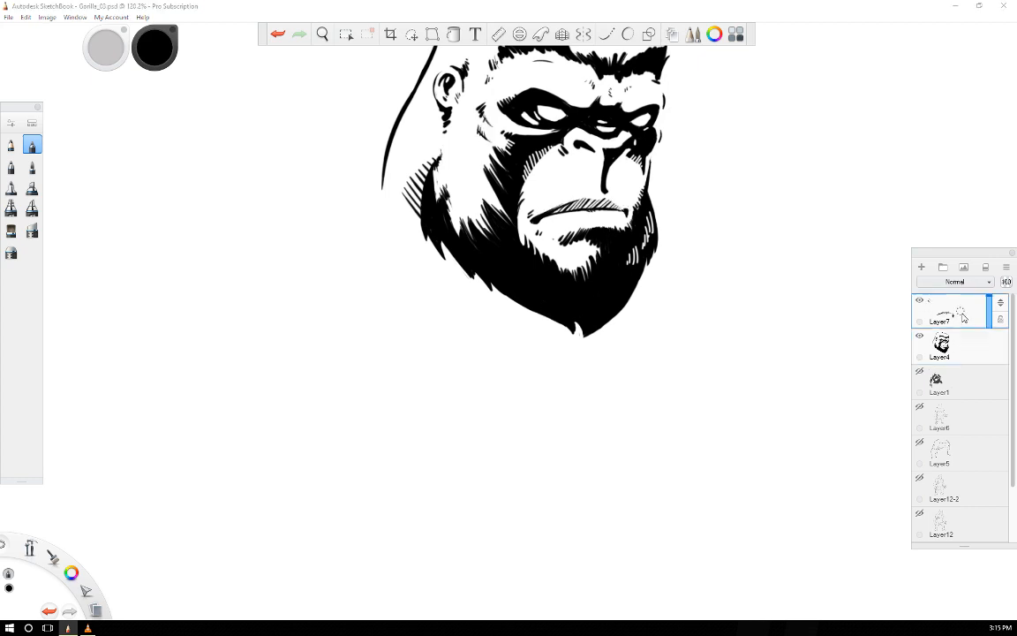
click(962, 314)
click(982, 290)
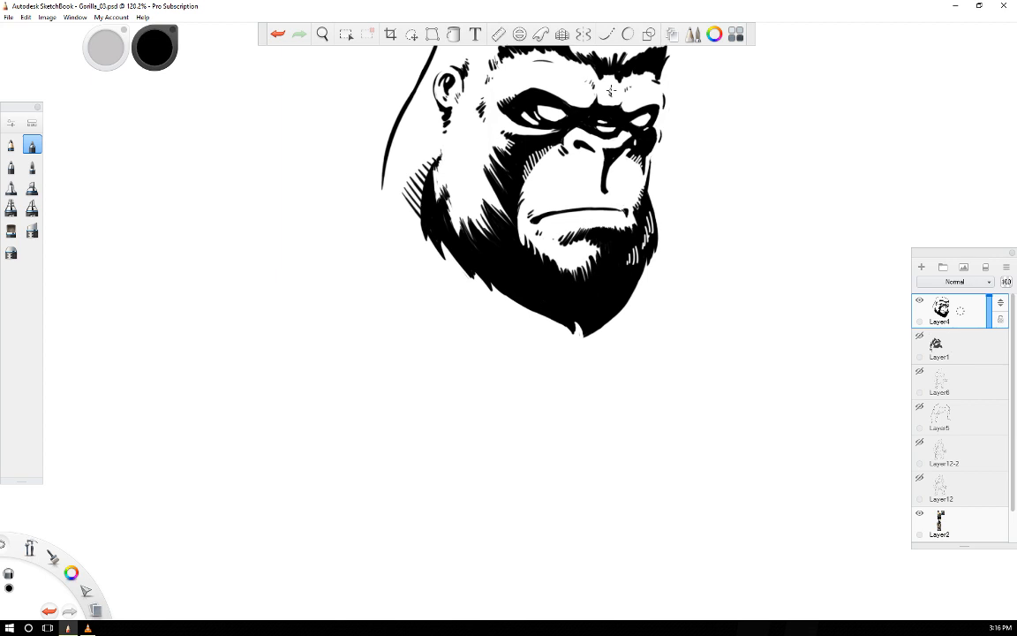
- Add short touch-up strokes to the brow just above both eyes on Layer4
drag(641, 106, 634, 112)
drag(595, 98, 591, 107)
scroll(668, 111, down, 5)
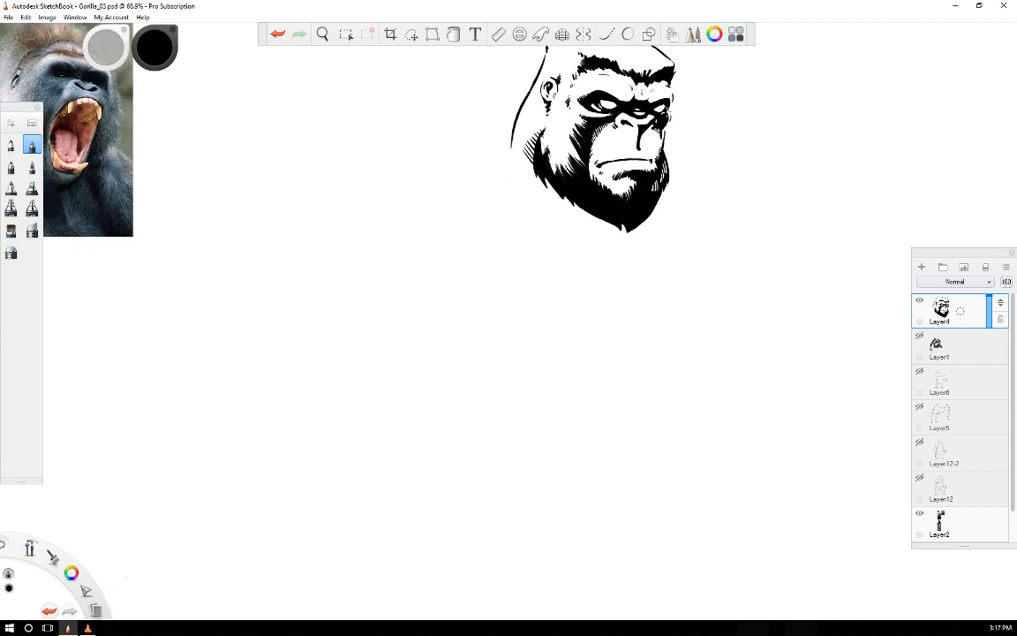
scroll(669, 110, down, 2)
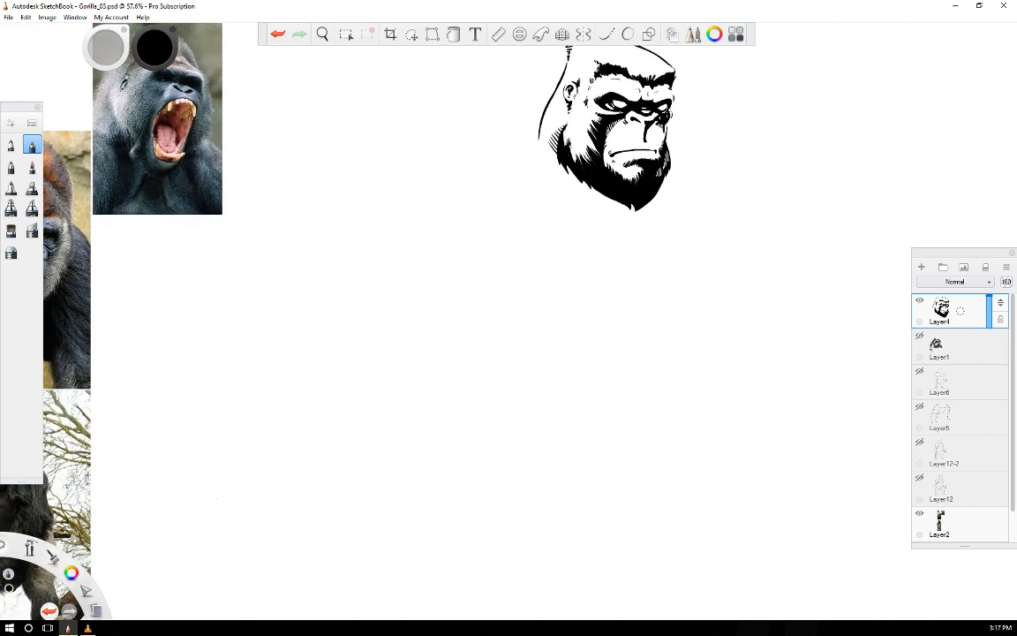
- Centre the finished head in view and minimize the drawing window
key(space)
drag(609, 278, 490, 384)
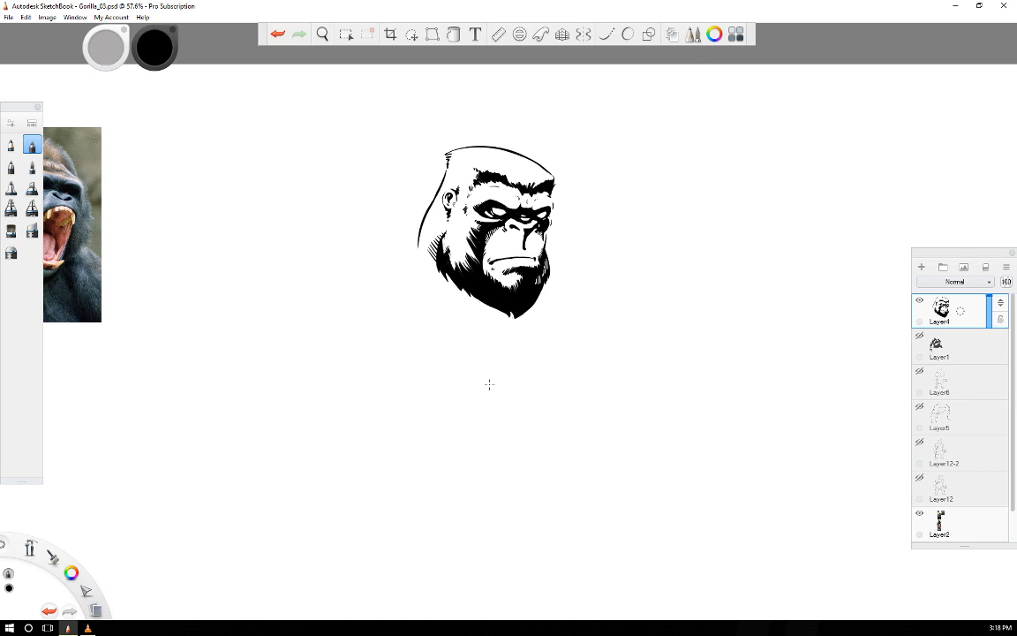
click(955, 6)
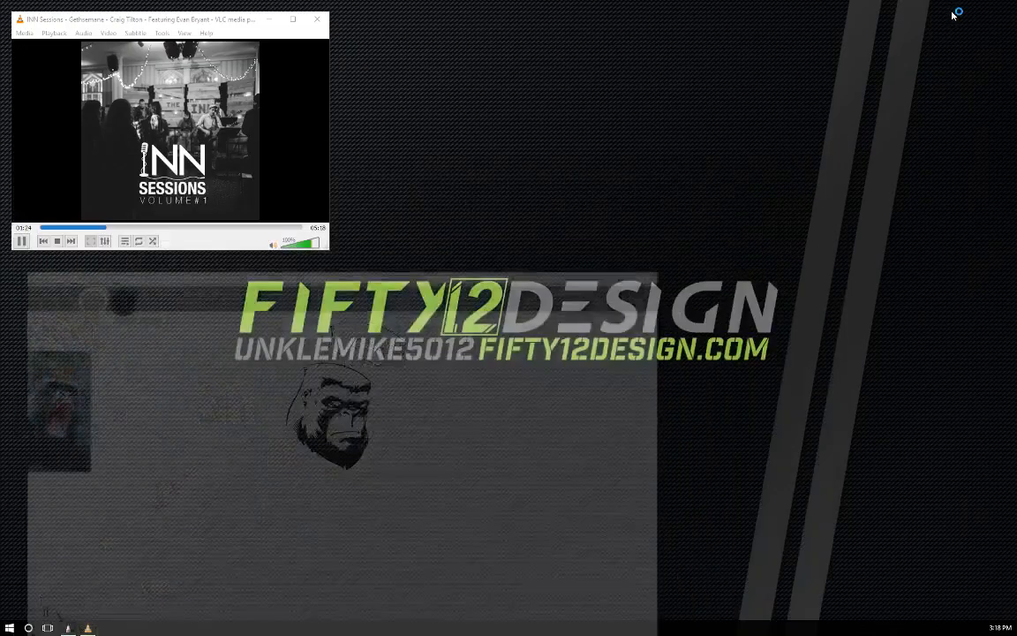